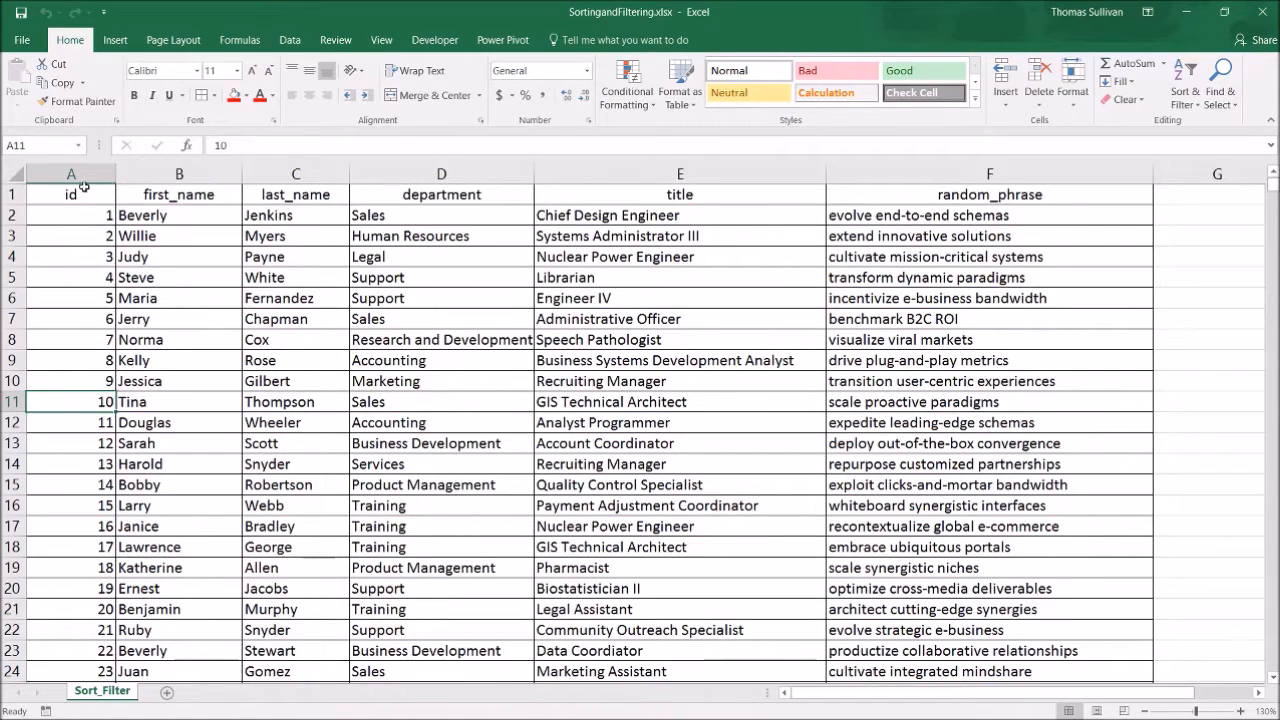
# Step: Review the employee table's headers and columns from id through random_phrase, along with the first data record
pyautogui.moveTo(68, 195); pyautogui.dragTo(161, 197)
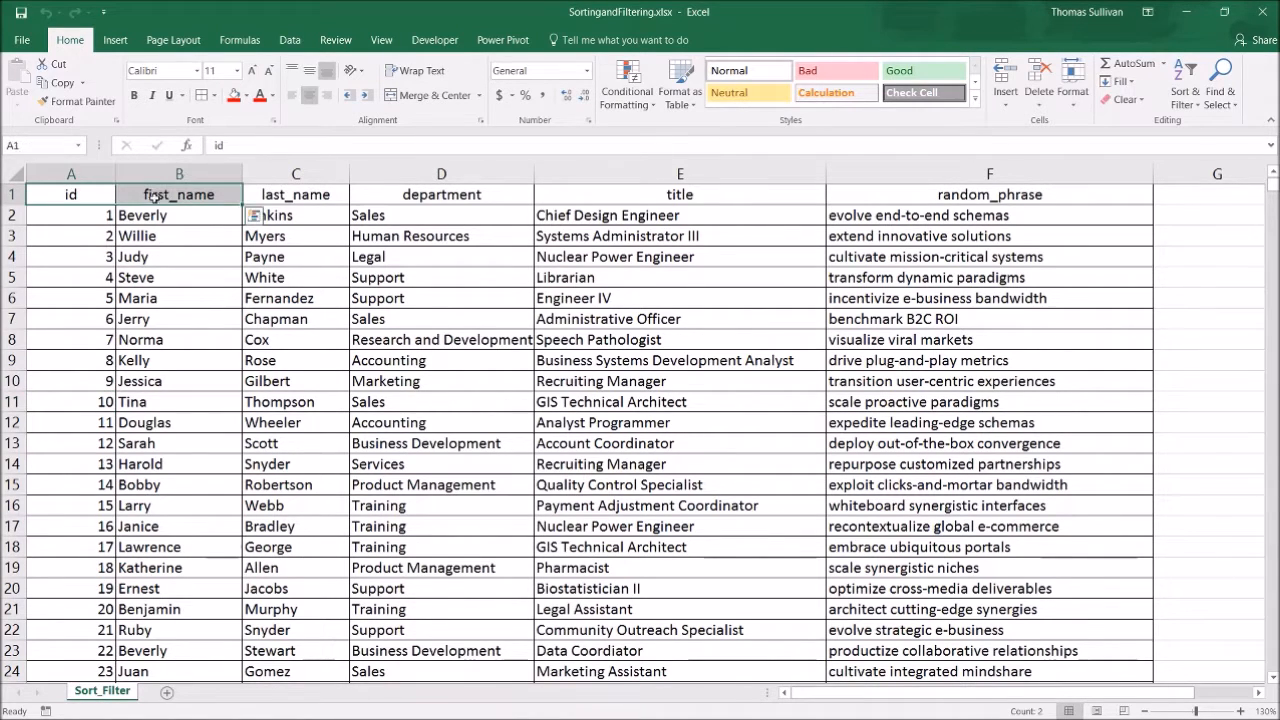
pyautogui.click(96, 176)
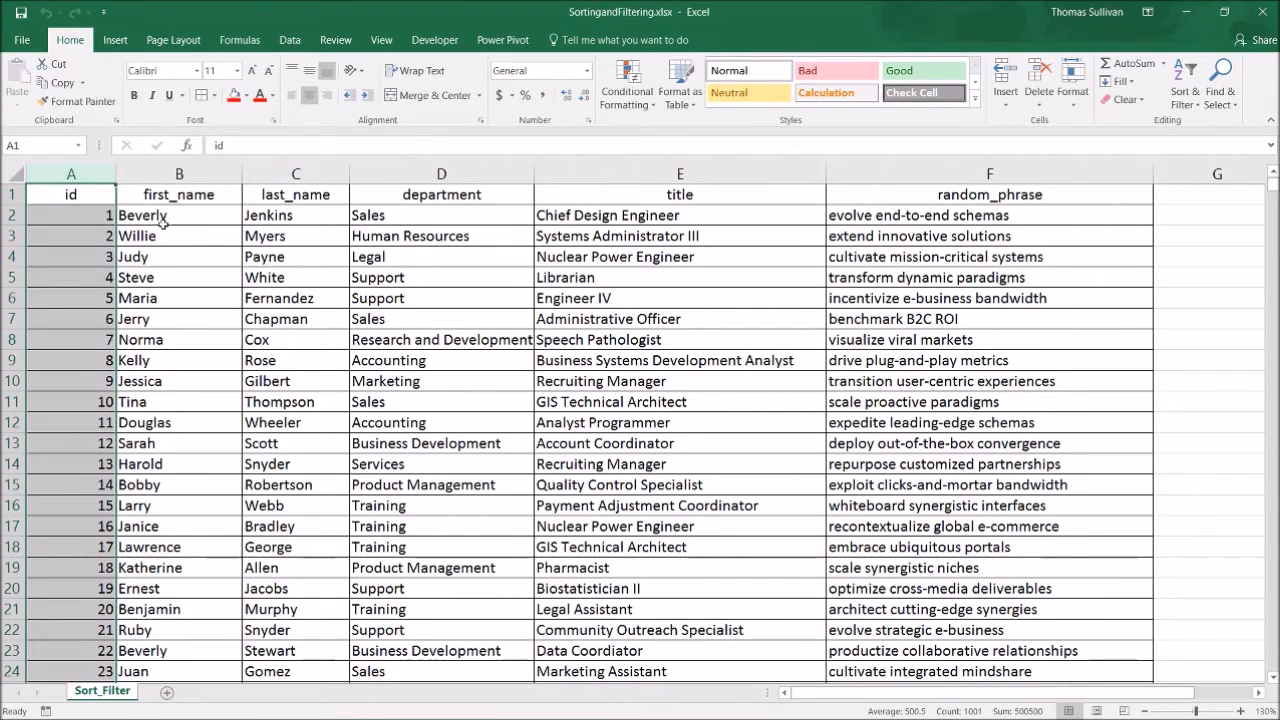
pyautogui.moveTo(58, 196); pyautogui.dragTo(450, 196)
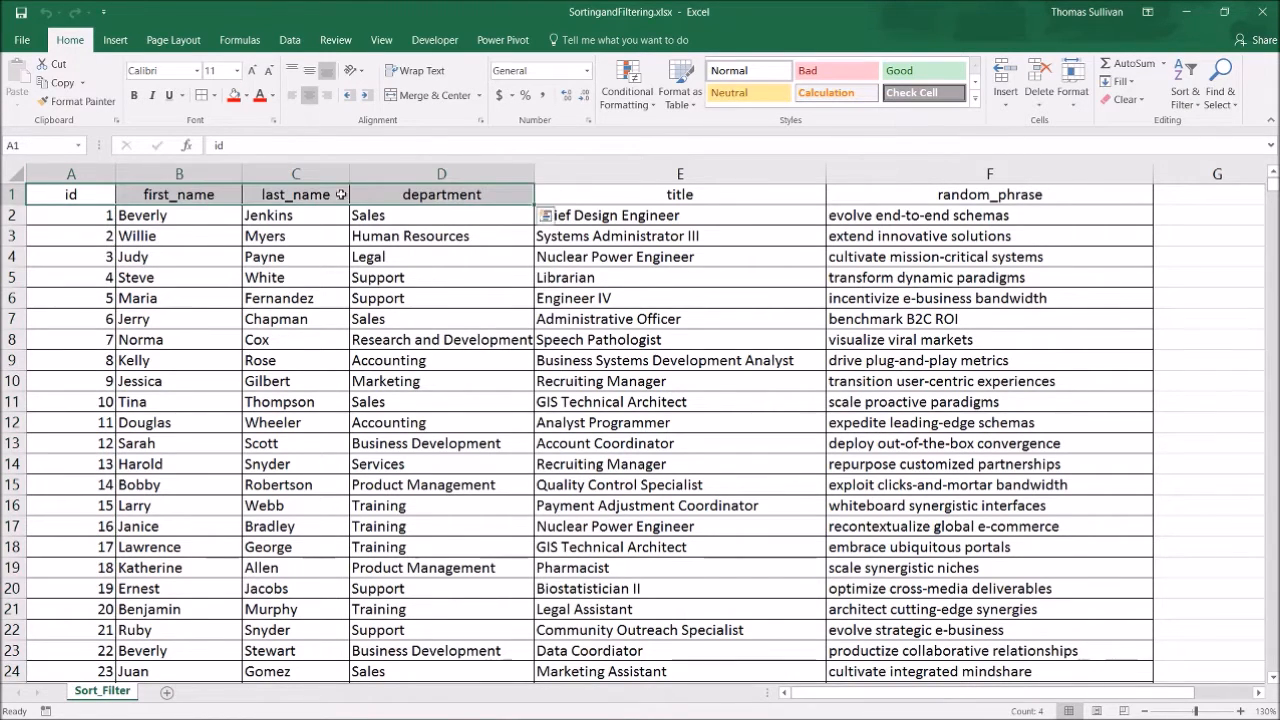
pyautogui.click(45, 210)
pyautogui.moveTo(1274, 186); pyautogui.dragTo(1237, 185)
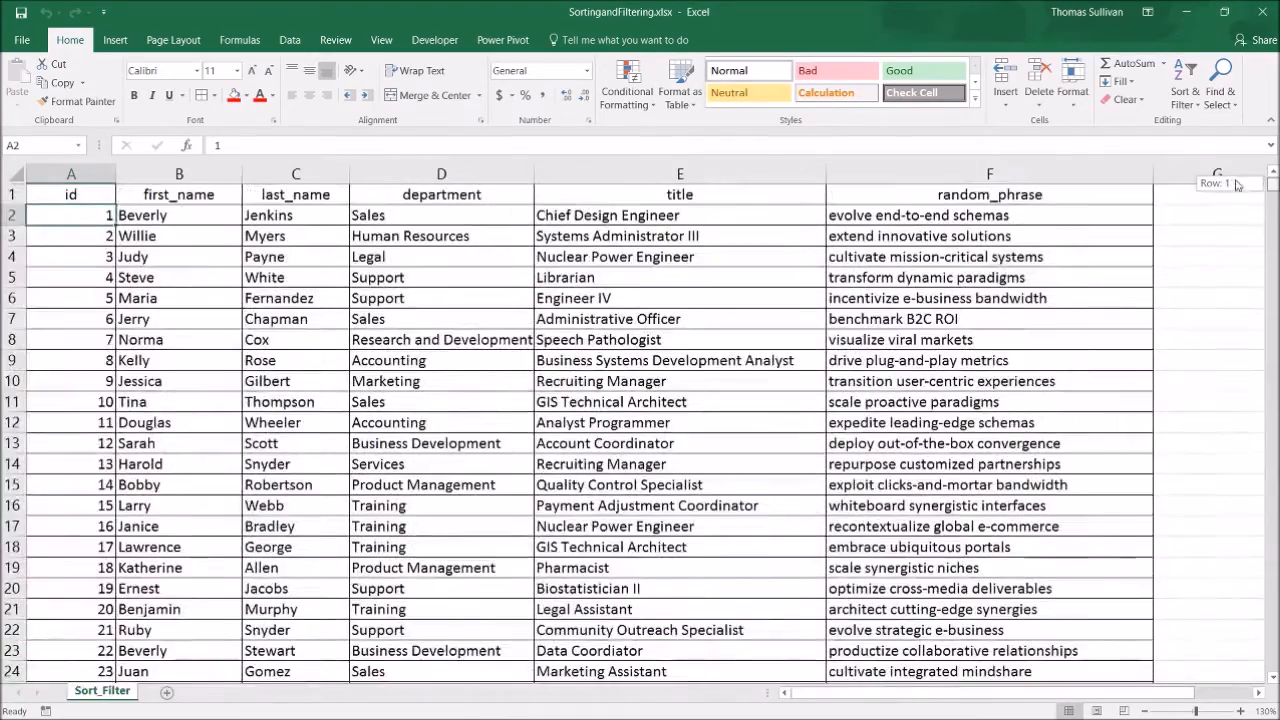
pyautogui.click(67, 172)
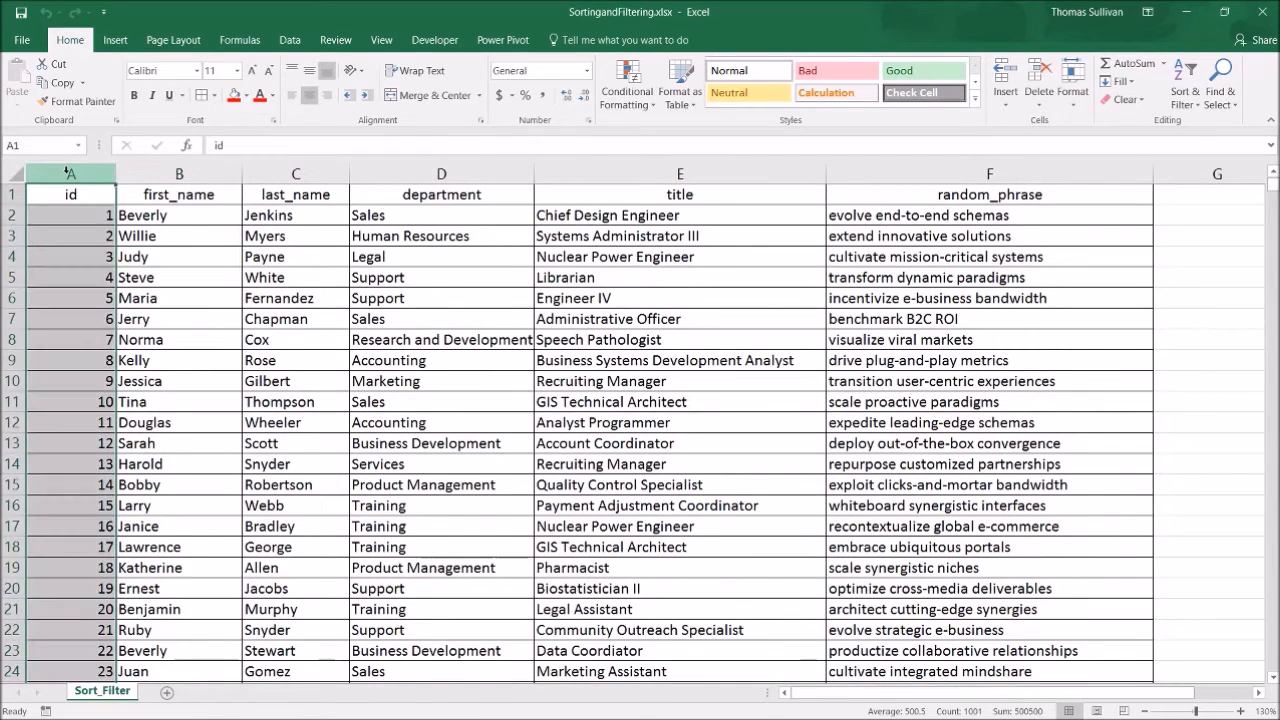
pyautogui.moveTo(109, 212); pyautogui.dragTo(310, 220)
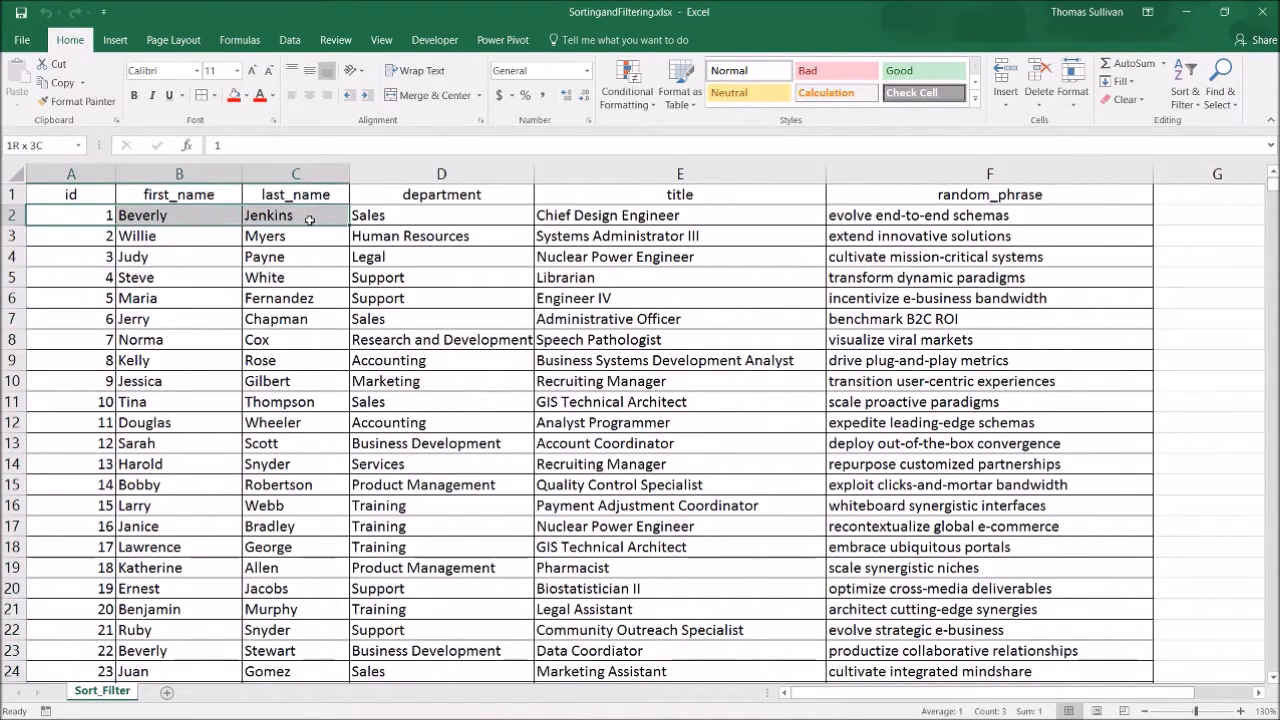
pyautogui.click(194, 213)
pyautogui.click(186, 170)
pyautogui.click(298, 170)
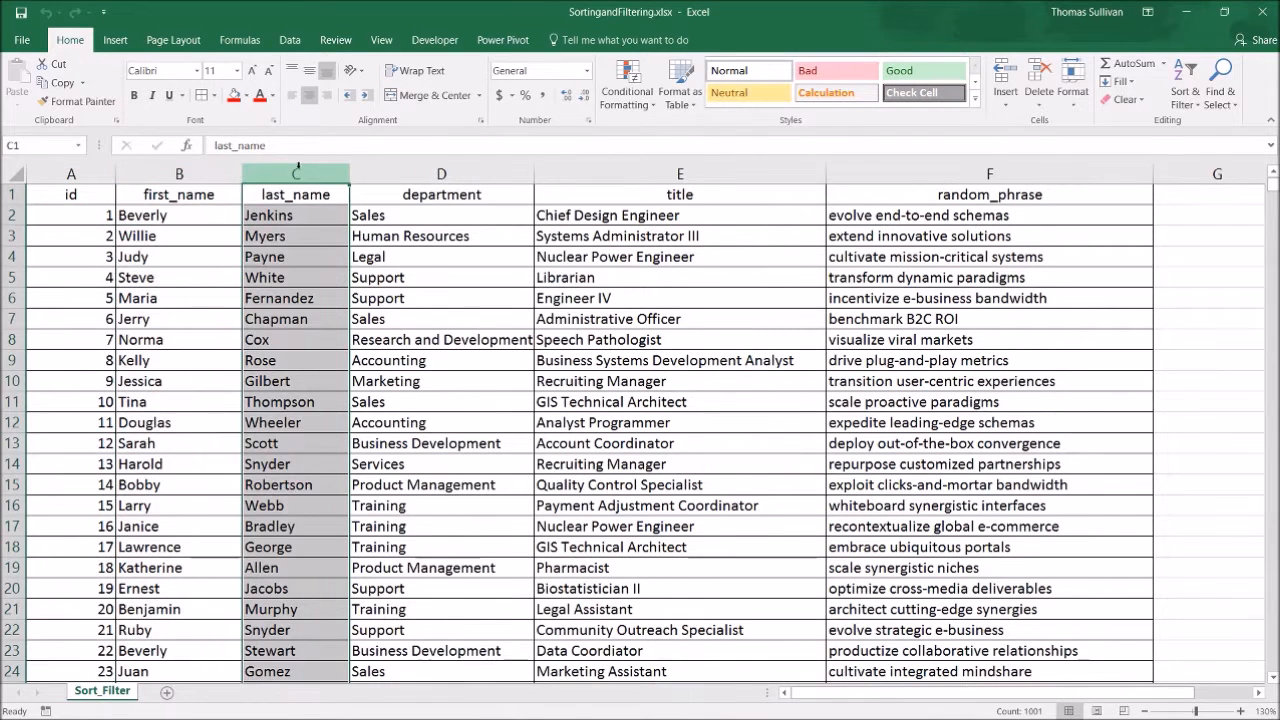
pyautogui.click(385, 170)
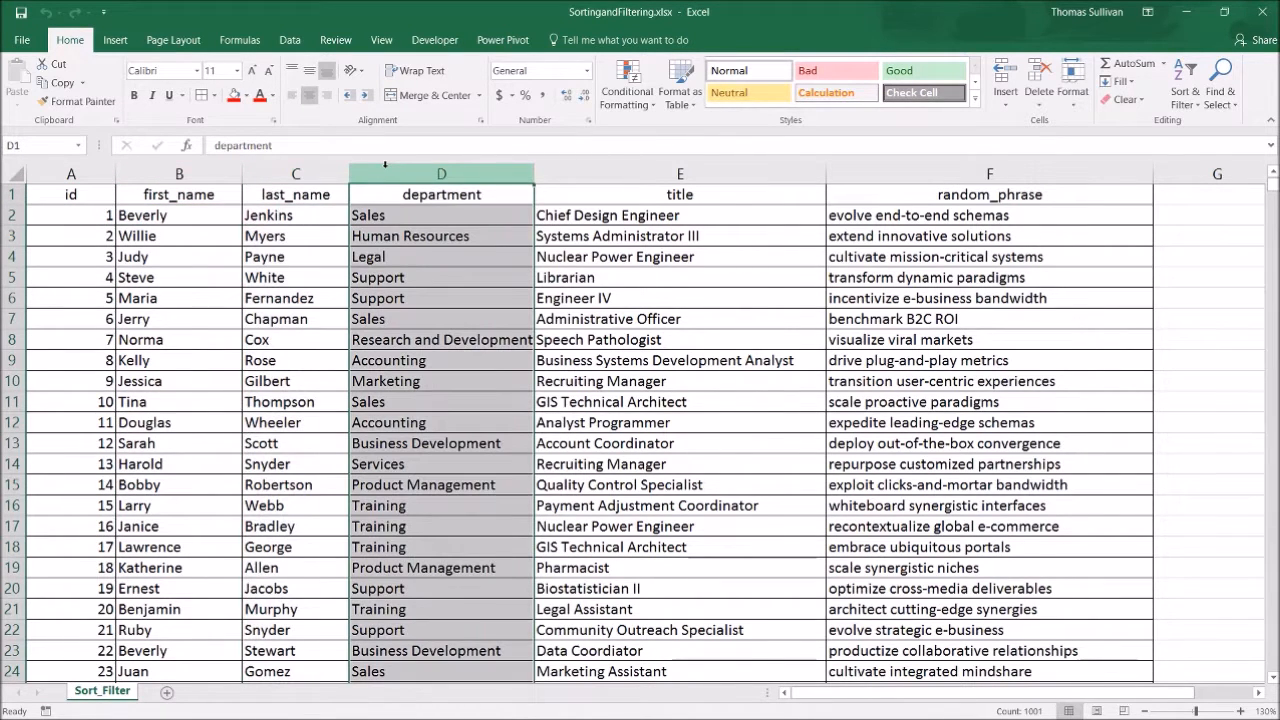
pyautogui.click(655, 172)
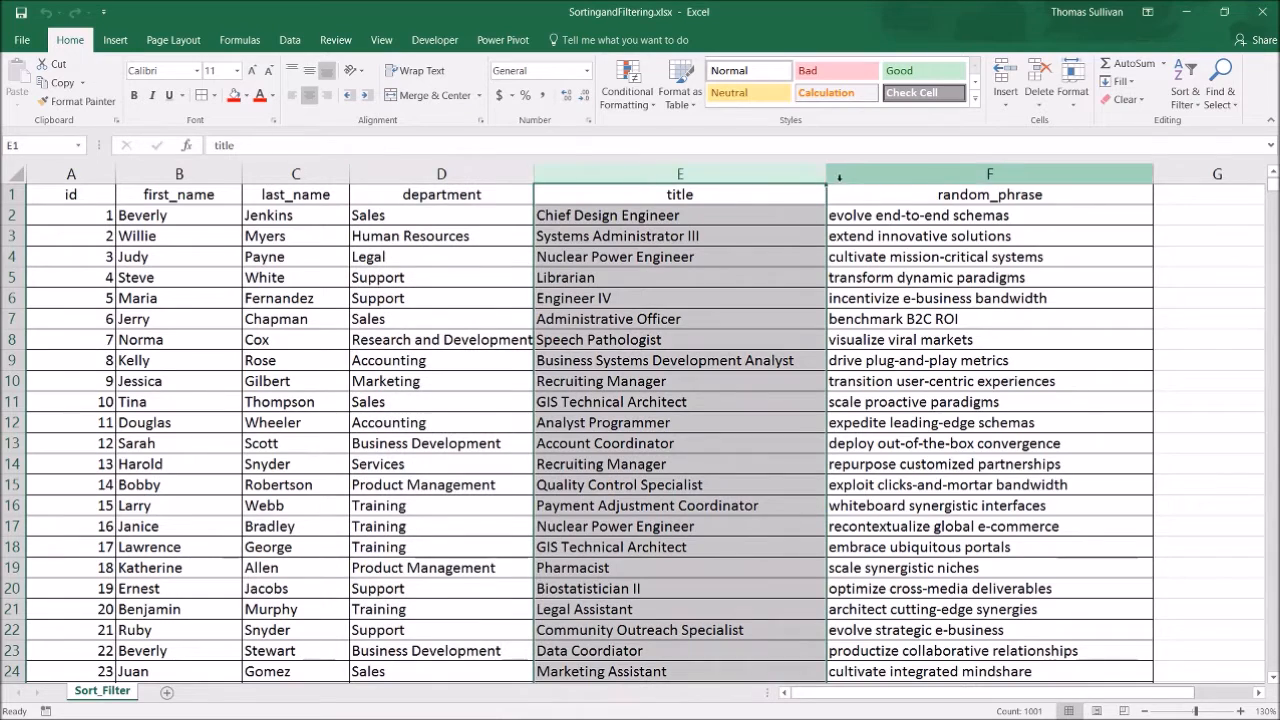
pyautogui.click(839, 176)
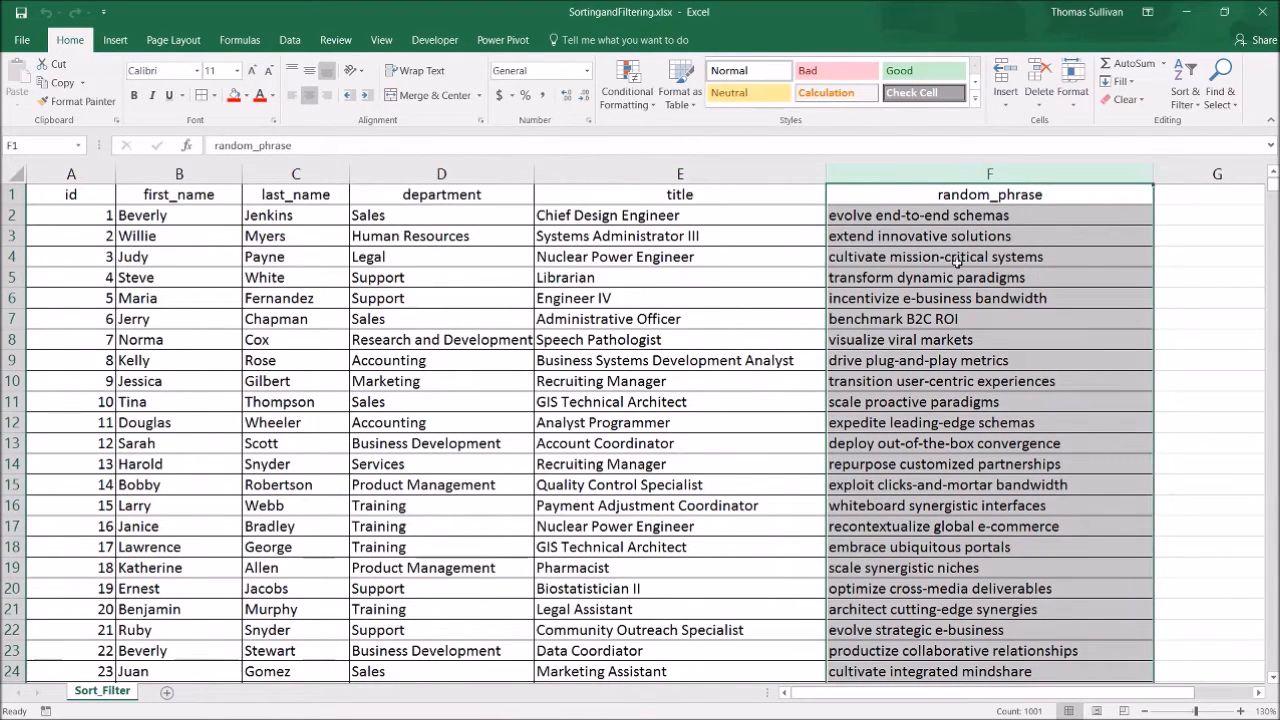
pyautogui.click(958, 262)
pyautogui.click(847, 212)
pyautogui.moveTo(847, 212); pyautogui.dragTo(59, 214)
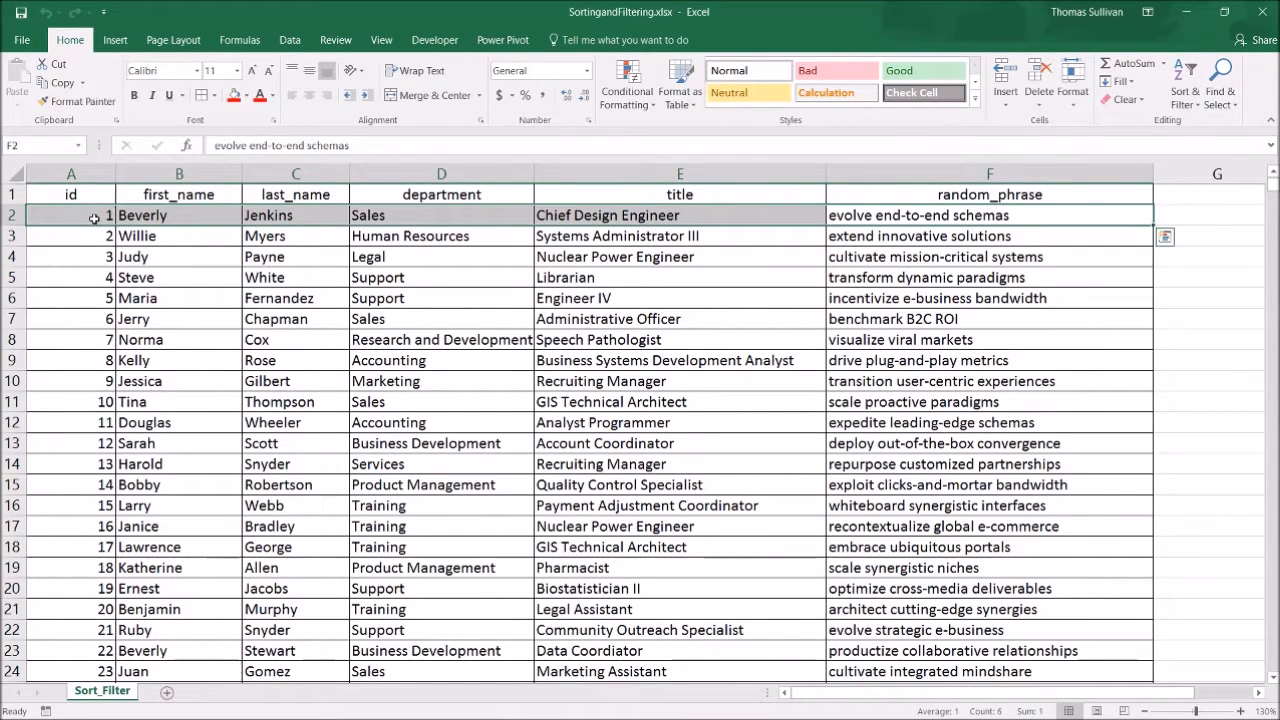
pyautogui.click(250, 251)
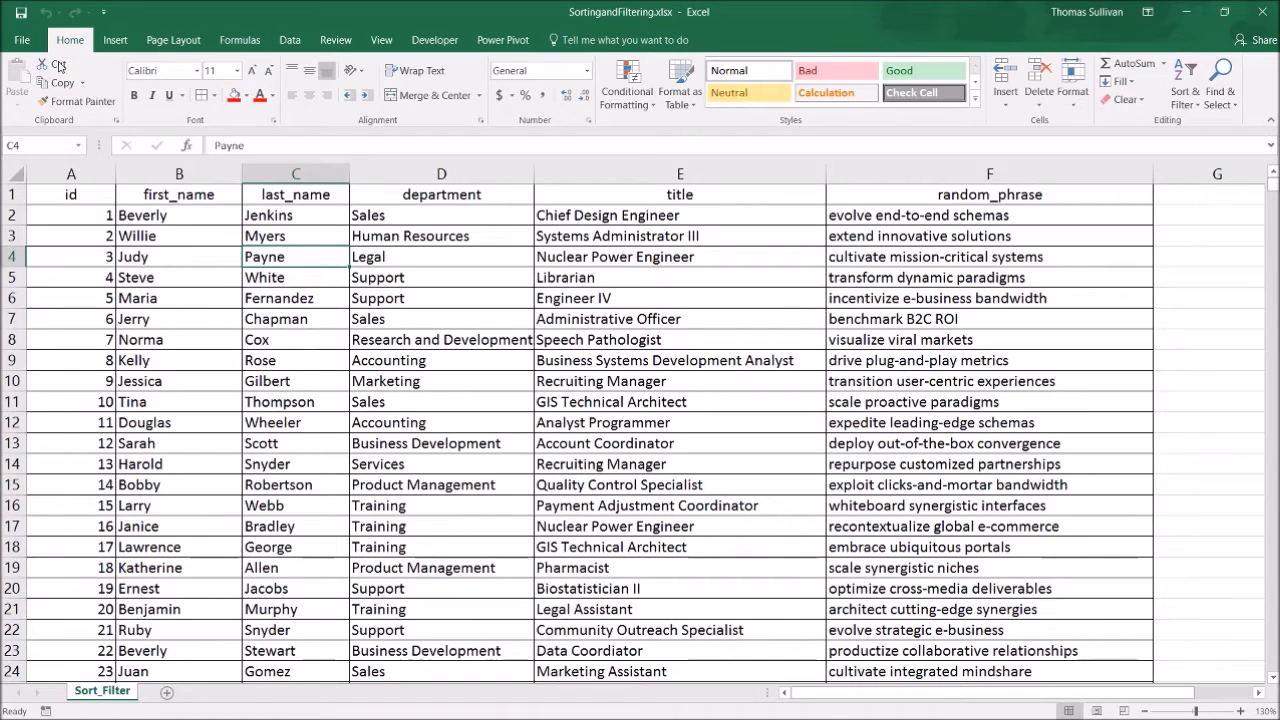
pyautogui.click(292, 45)
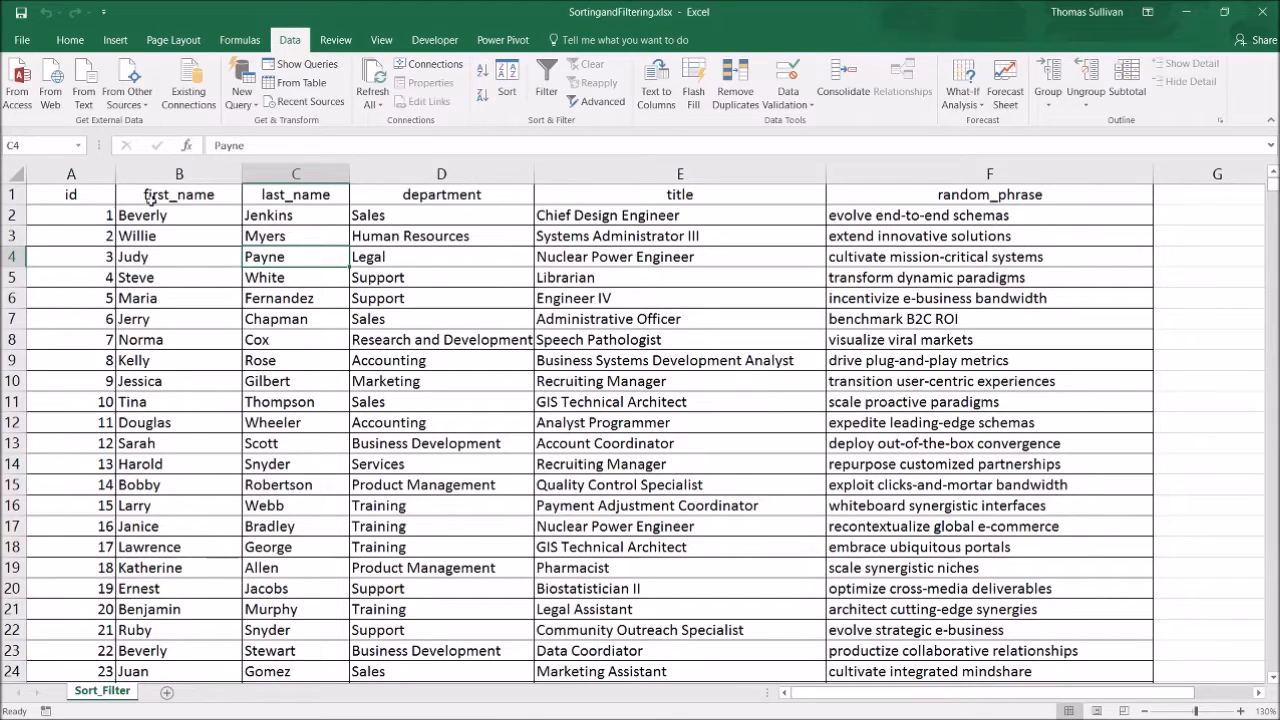
pyautogui.moveTo(80, 196); pyautogui.dragTo(935, 180)
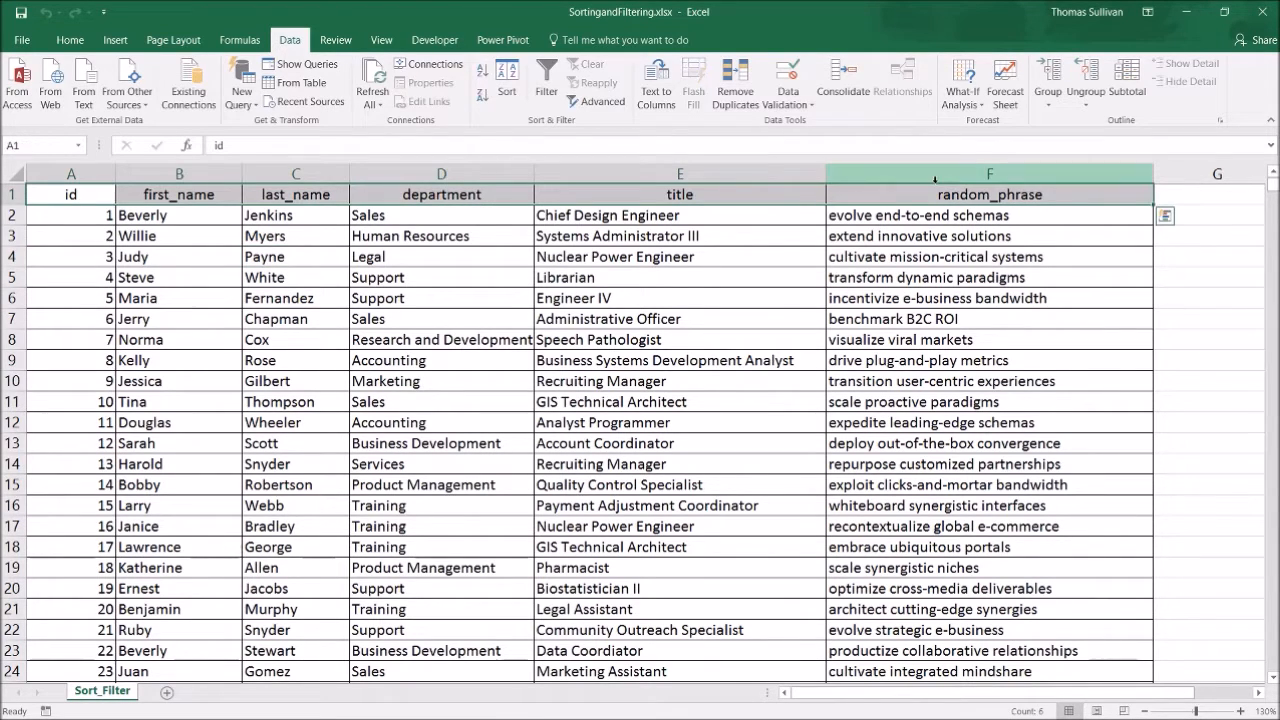
pyautogui.click(507, 96)
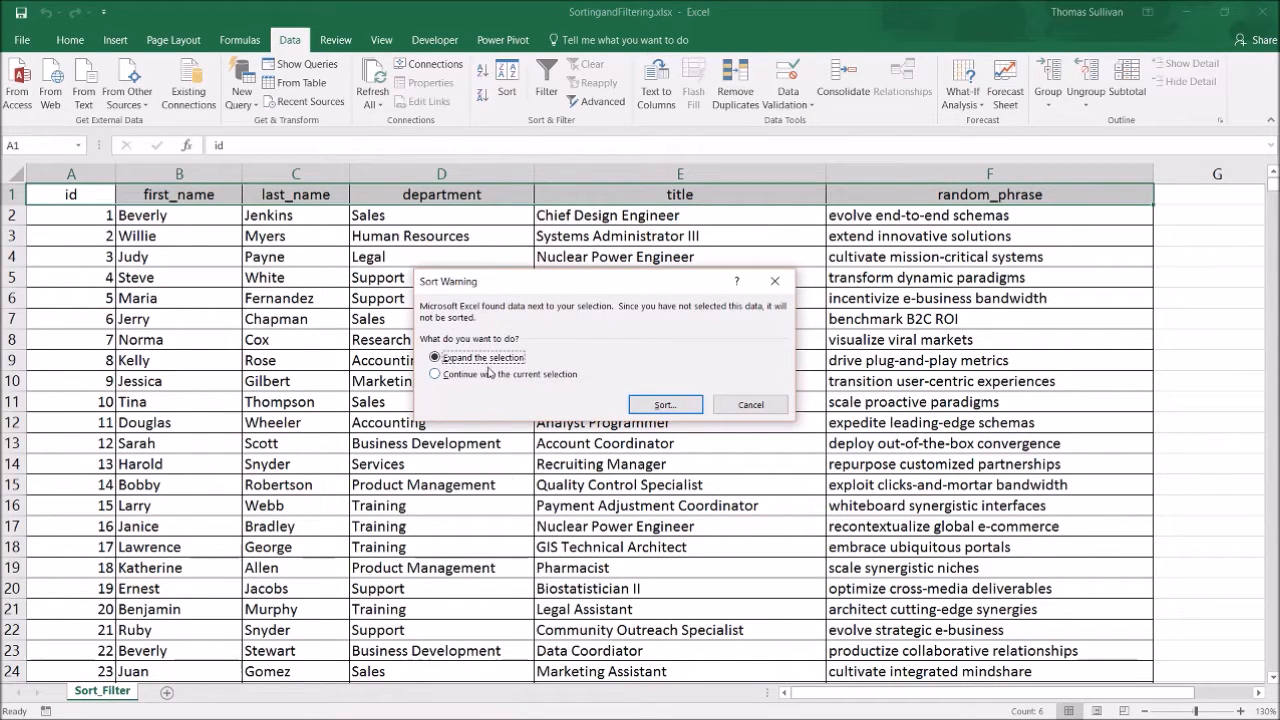
pyautogui.click(664, 404)
pyautogui.click(828, 257)
pyautogui.click(490, 324)
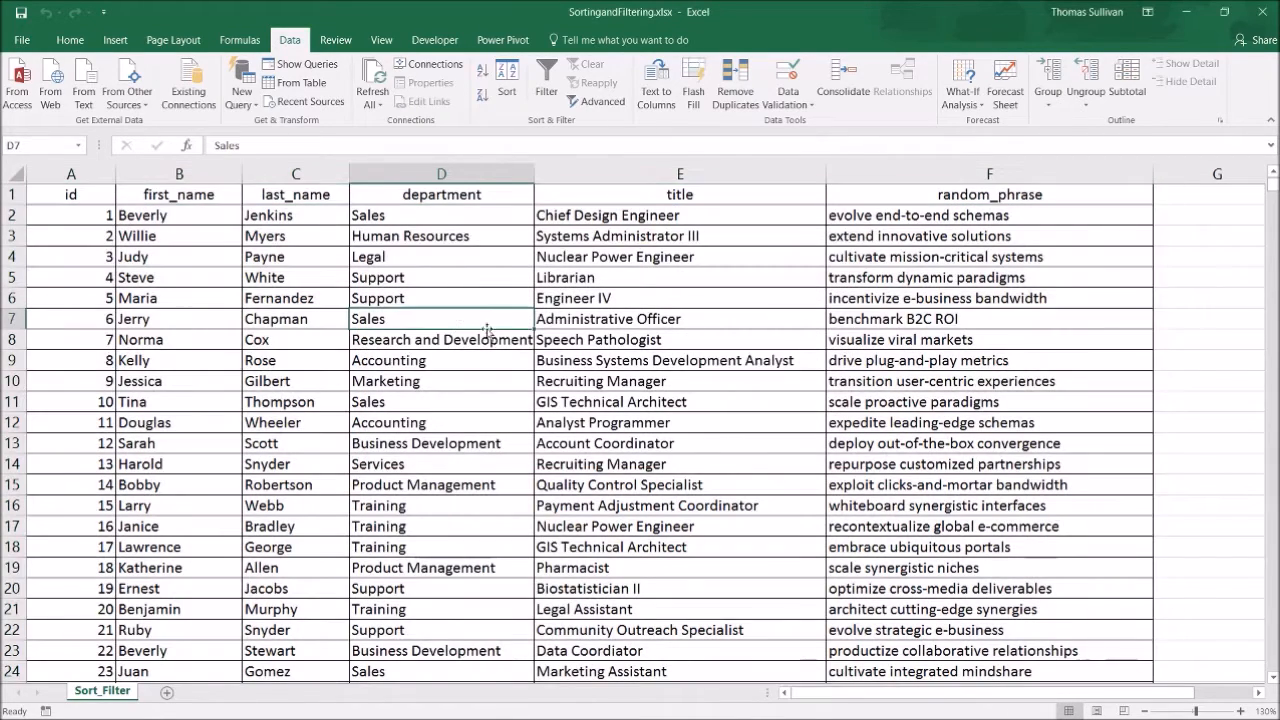
# Step: Sort the whole employee table by last_name on cell values in A to Z order, treating the first row as headers
pyautogui.click(322, 354)
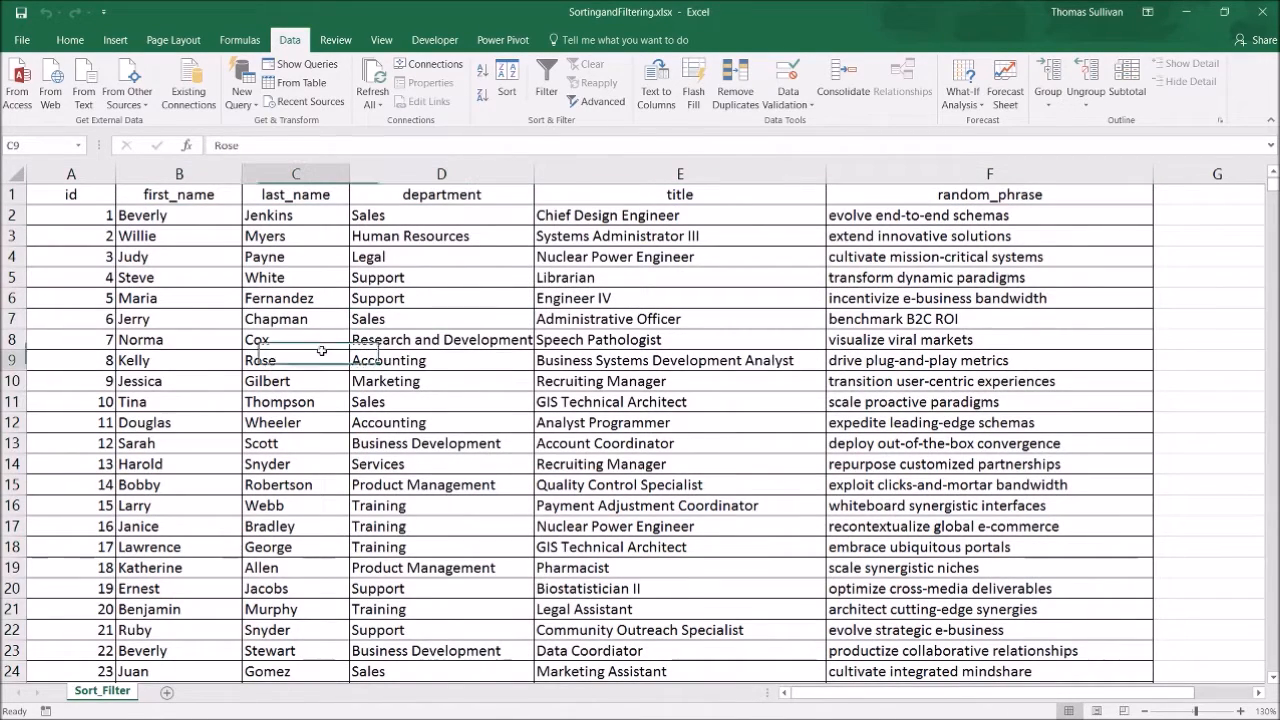
pyautogui.click(508, 90)
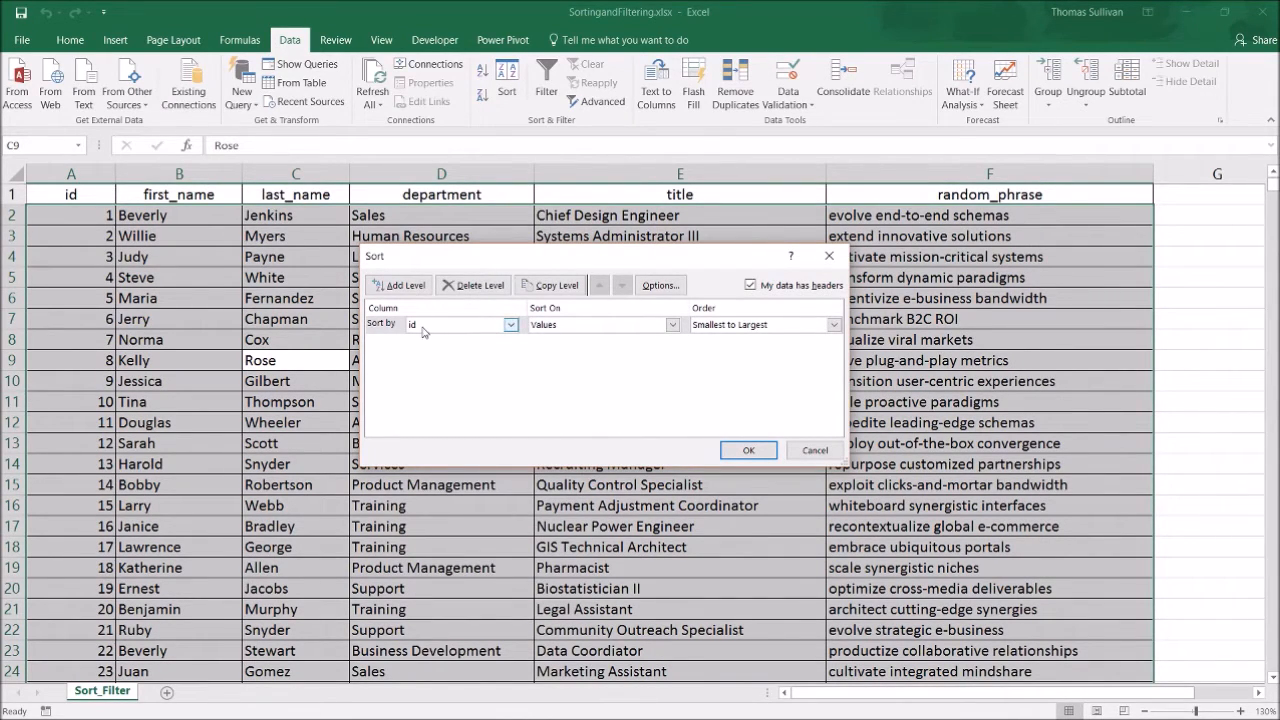
pyautogui.moveTo(424, 265); pyautogui.dragTo(573, 254)
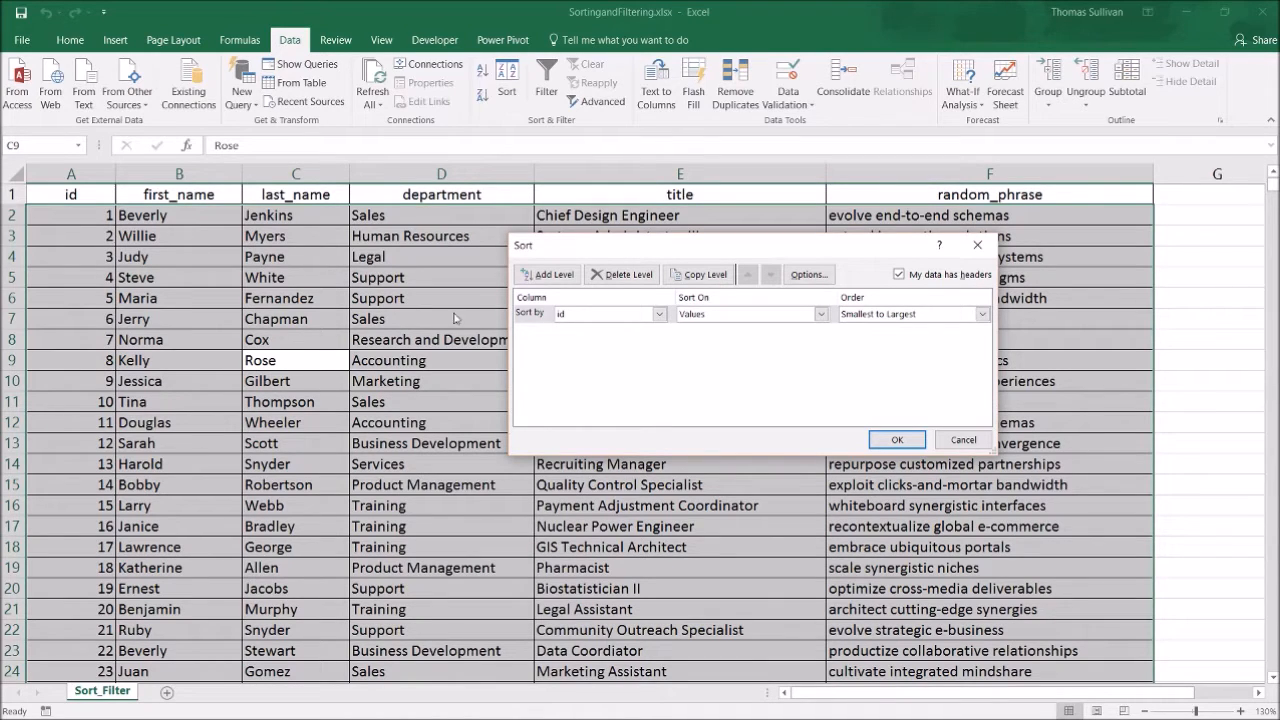
pyautogui.click(660, 315)
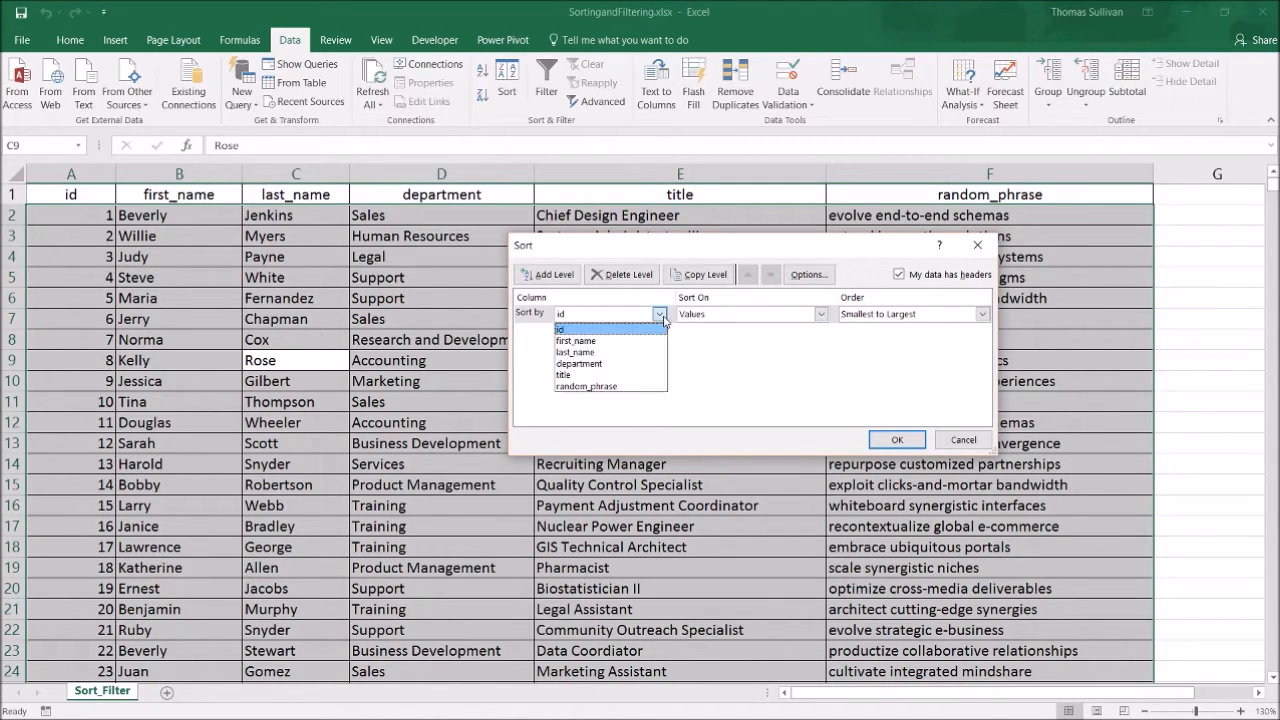
pyautogui.click(603, 352)
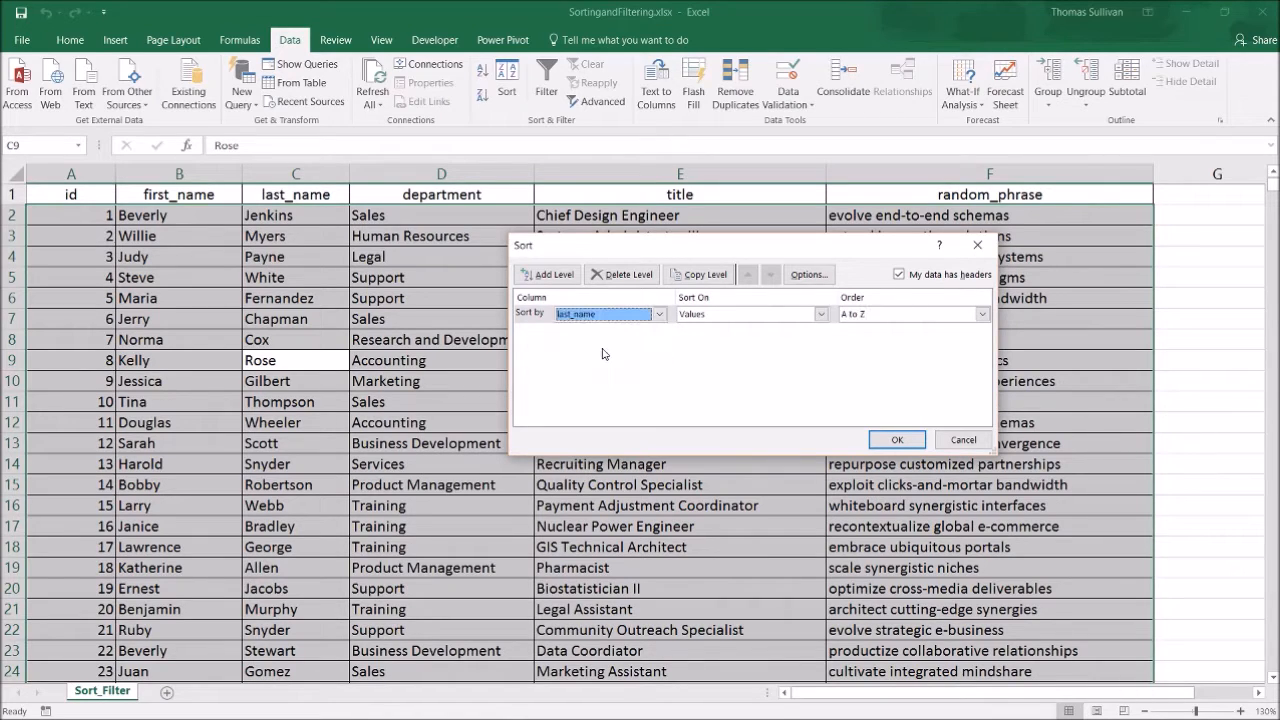
pyautogui.click(740, 315)
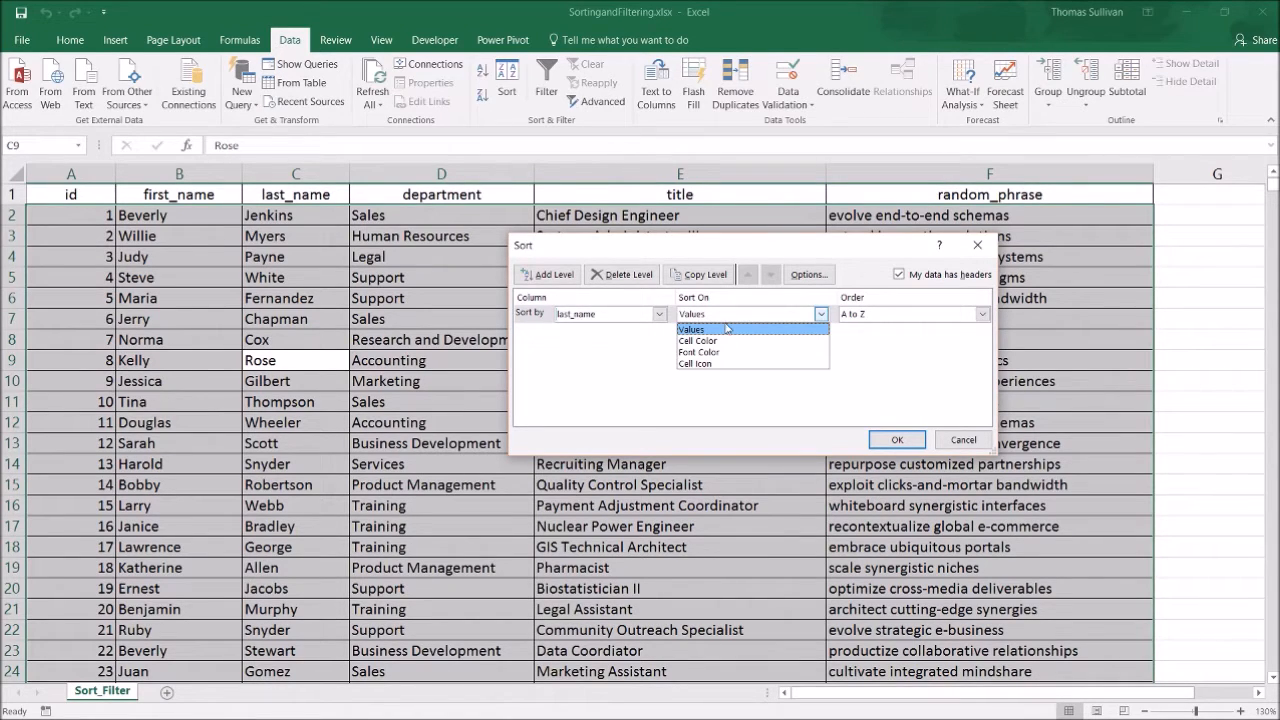
pyautogui.click(885, 320)
pyautogui.click(885, 320)
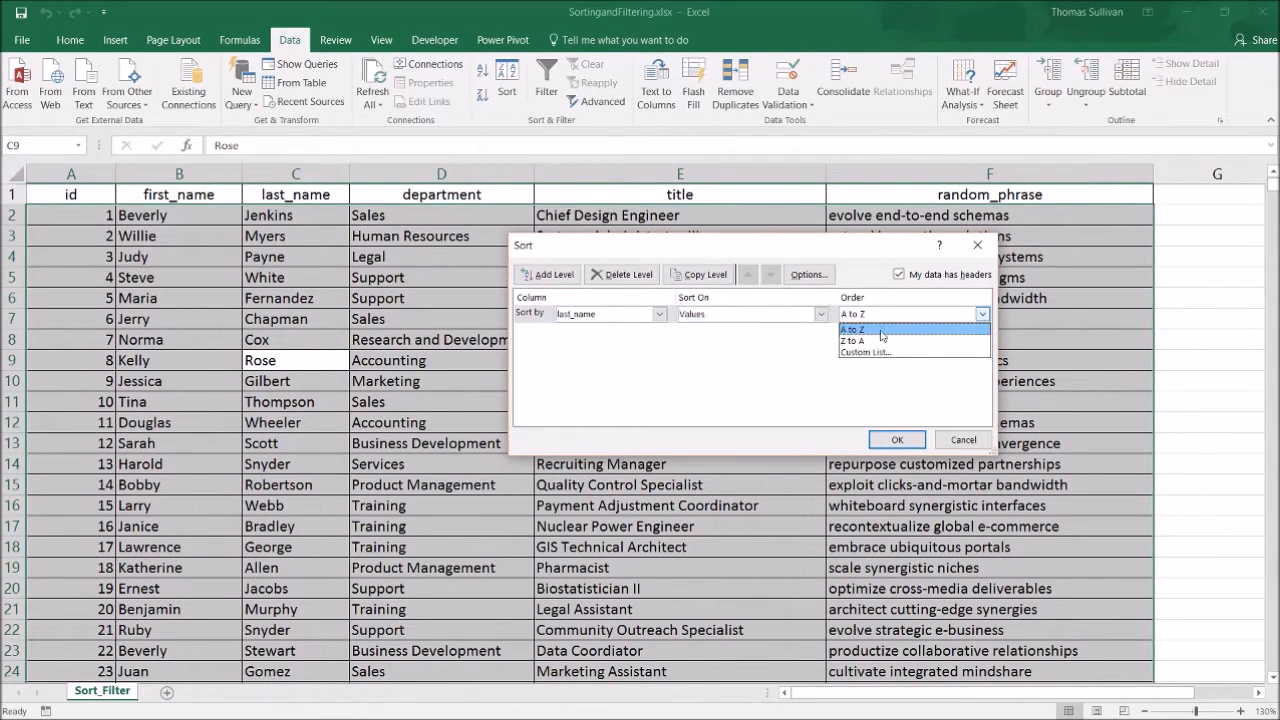
pyautogui.click(882, 330)
pyautogui.click(884, 444)
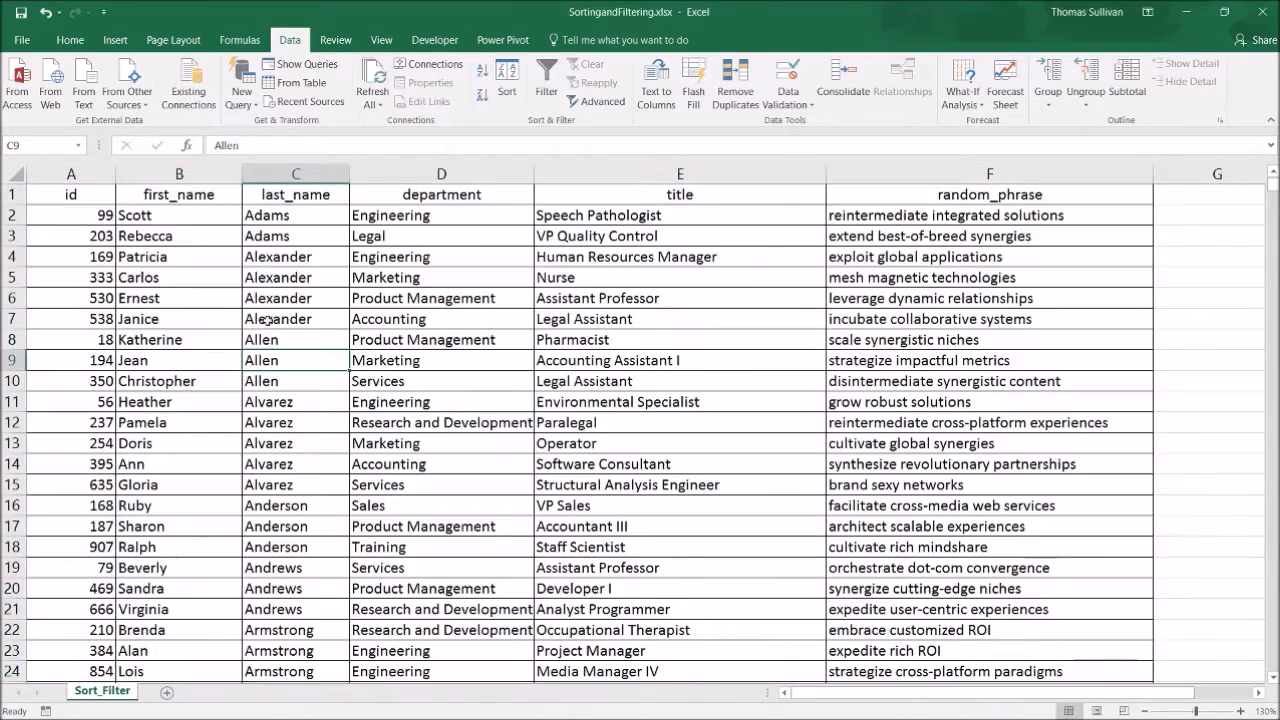
# Step: Check the alphabetical order of the last_name column from the first records down through the table
pyautogui.moveTo(262, 215); pyautogui.dragTo(262, 528)
pyautogui.scroll(-5, 229, 401)
pyautogui.scroll(-6, 229, 401)
pyautogui.scroll(11, 229, 401)
pyautogui.click(295, 174)
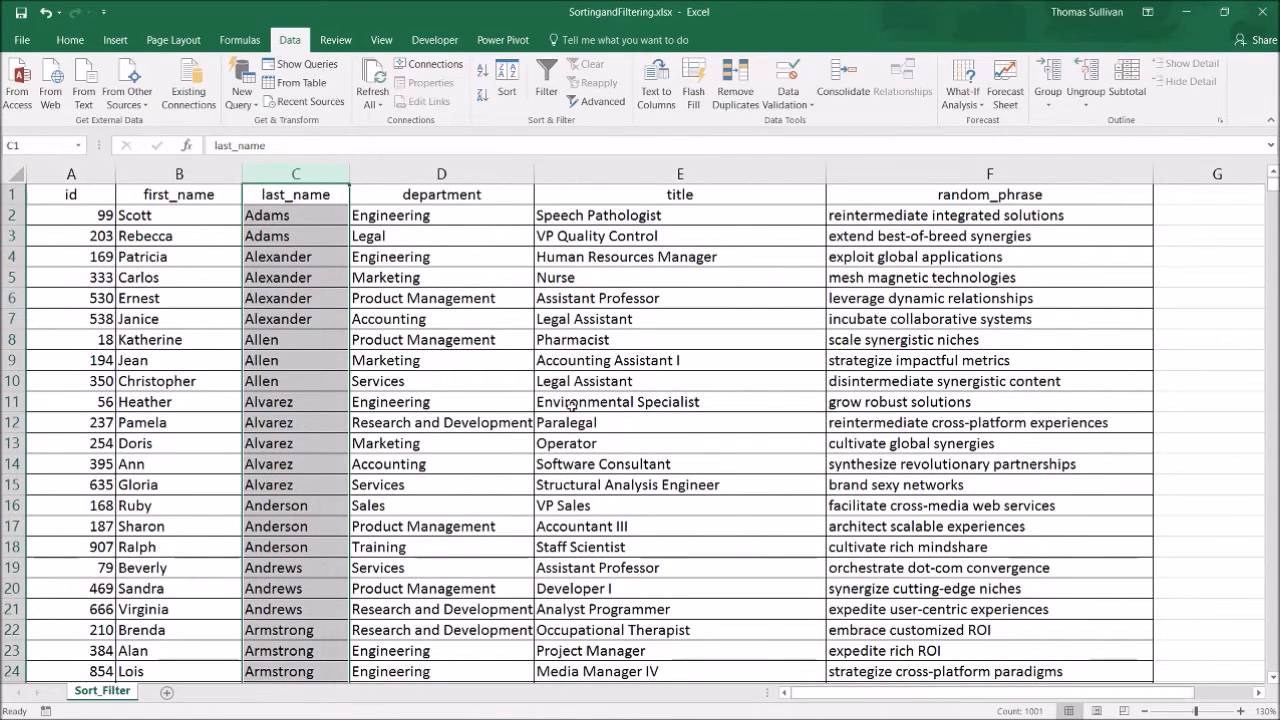
# Step: Sort the whole employee table by id on cell values in Smallest to Largest order
pyautogui.click(268, 260)
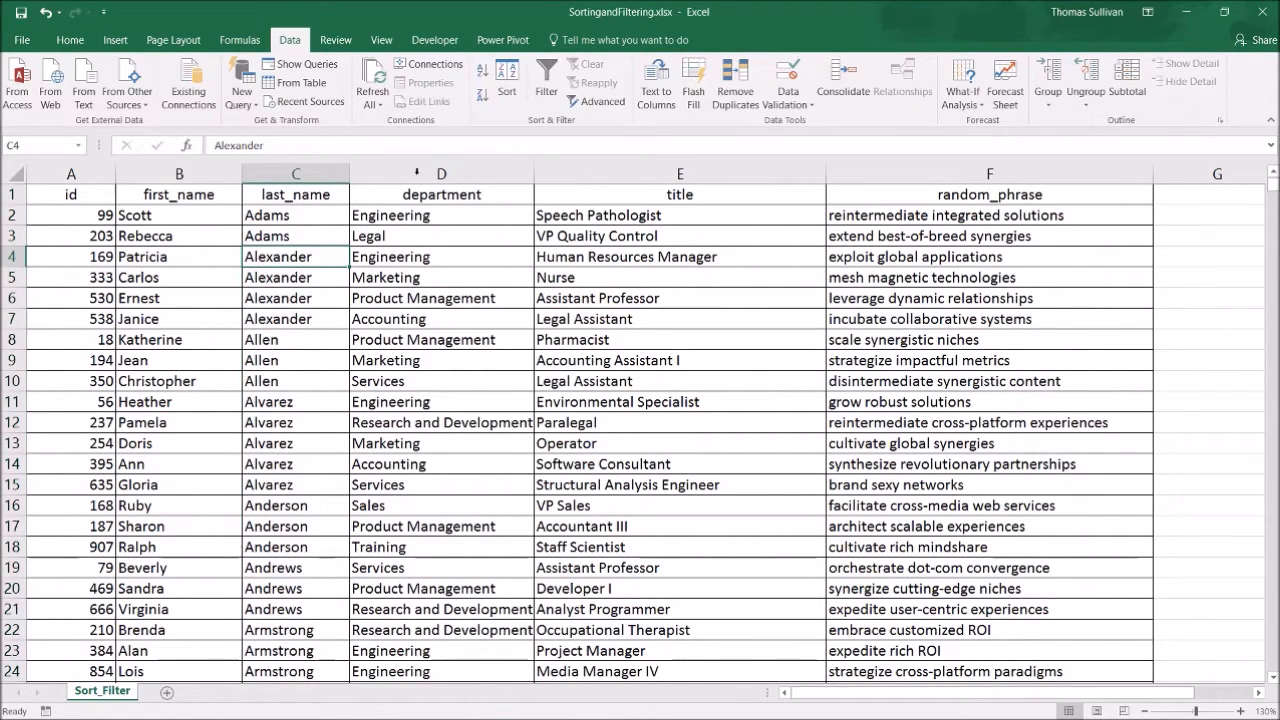
pyautogui.click(505, 90)
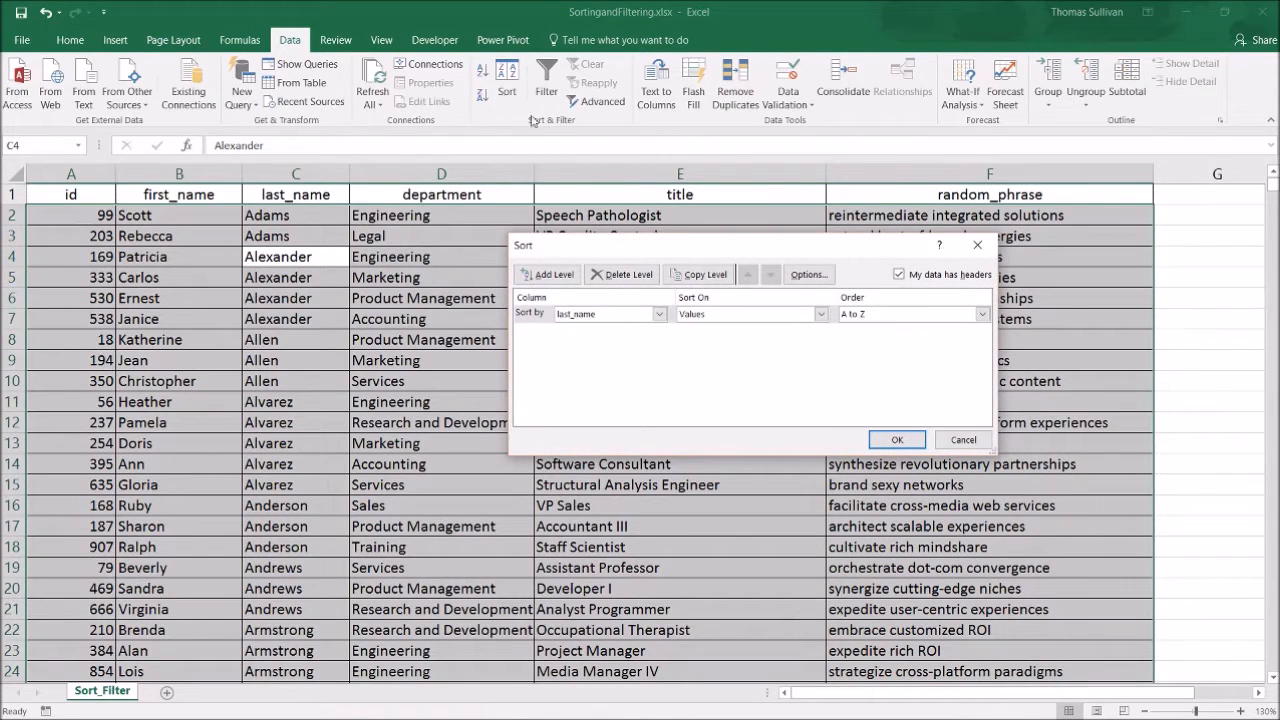
pyautogui.moveTo(549, 256); pyautogui.dragTo(233, 247)
pyautogui.click(290, 305)
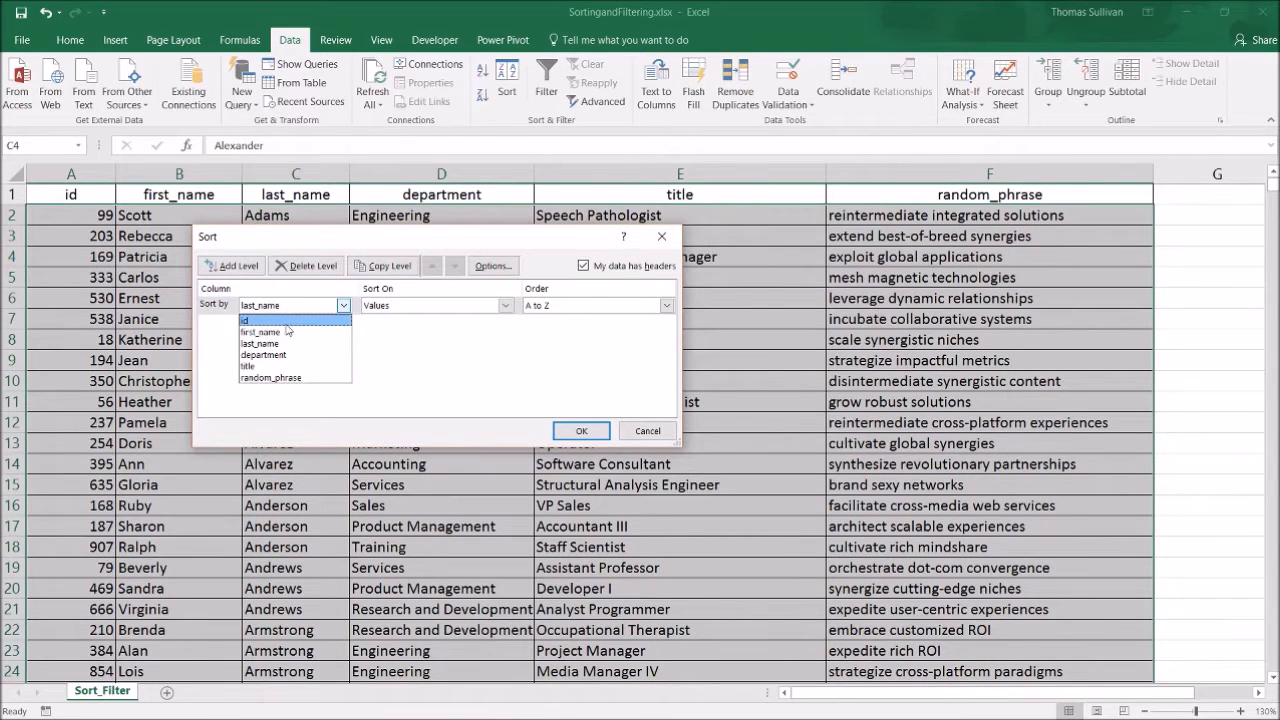
pyautogui.click(287, 320)
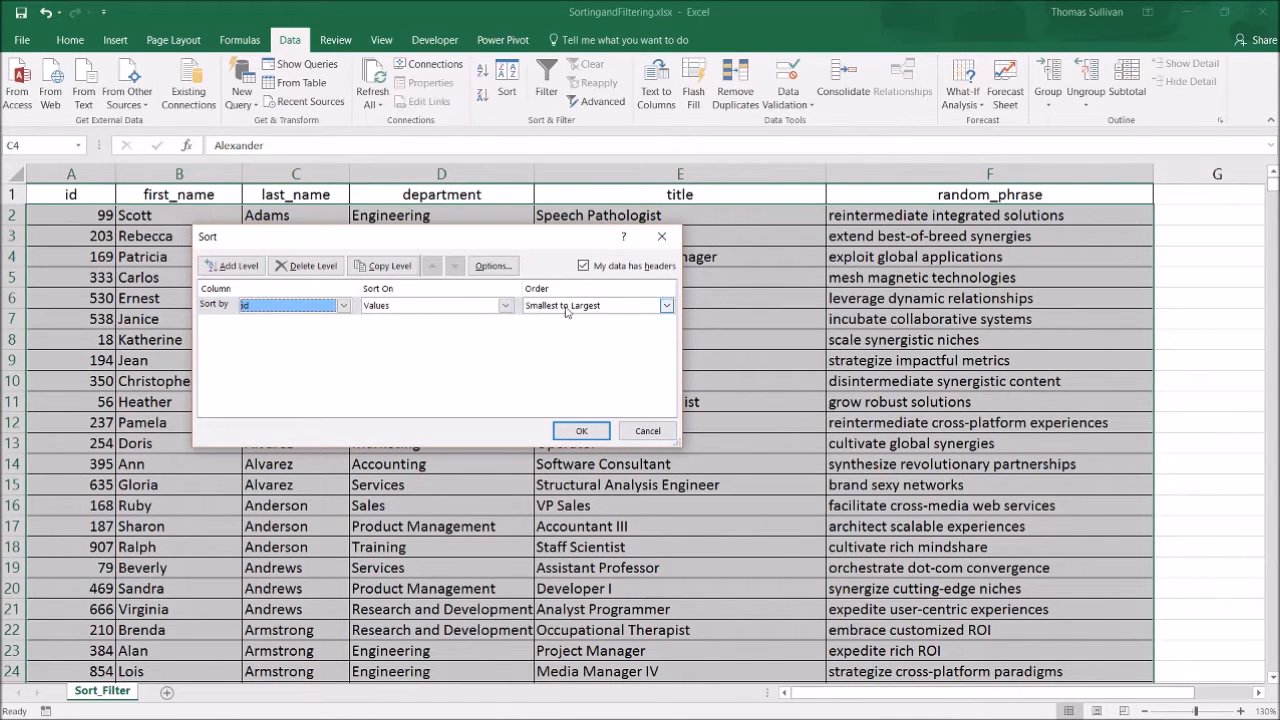
pyautogui.click(562, 433)
pyautogui.click(305, 361)
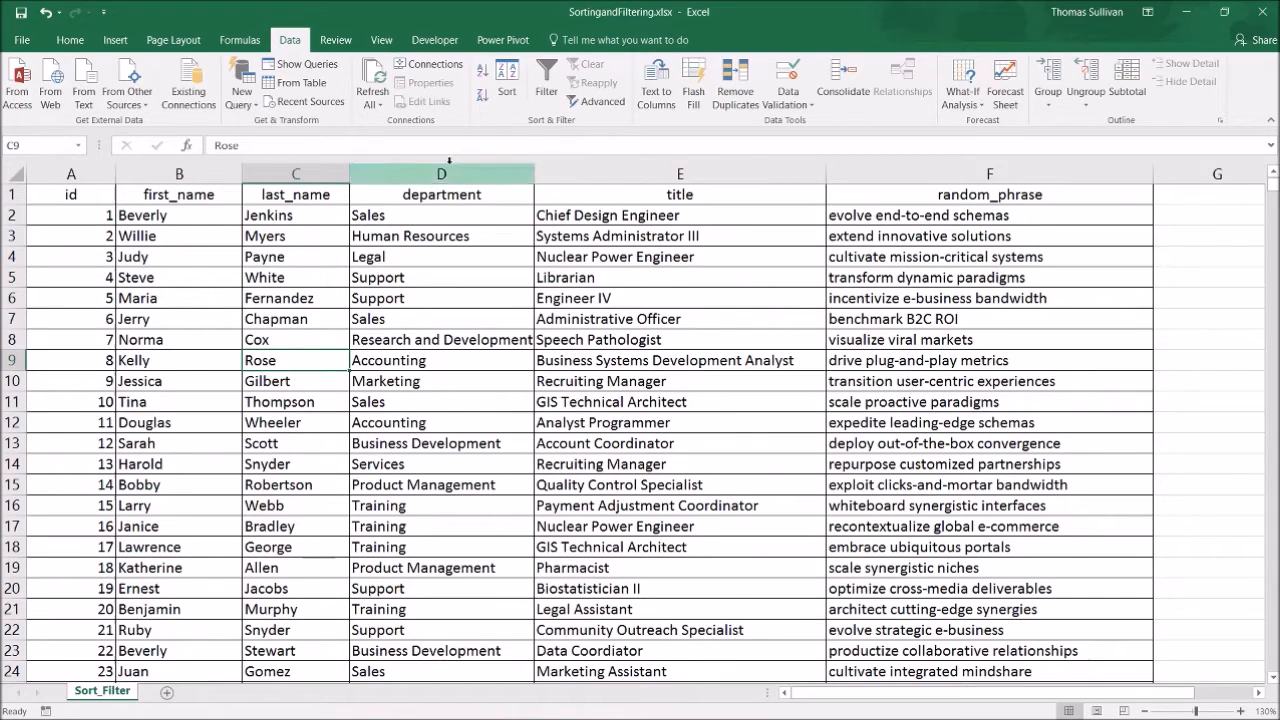
pyautogui.click(415, 240)
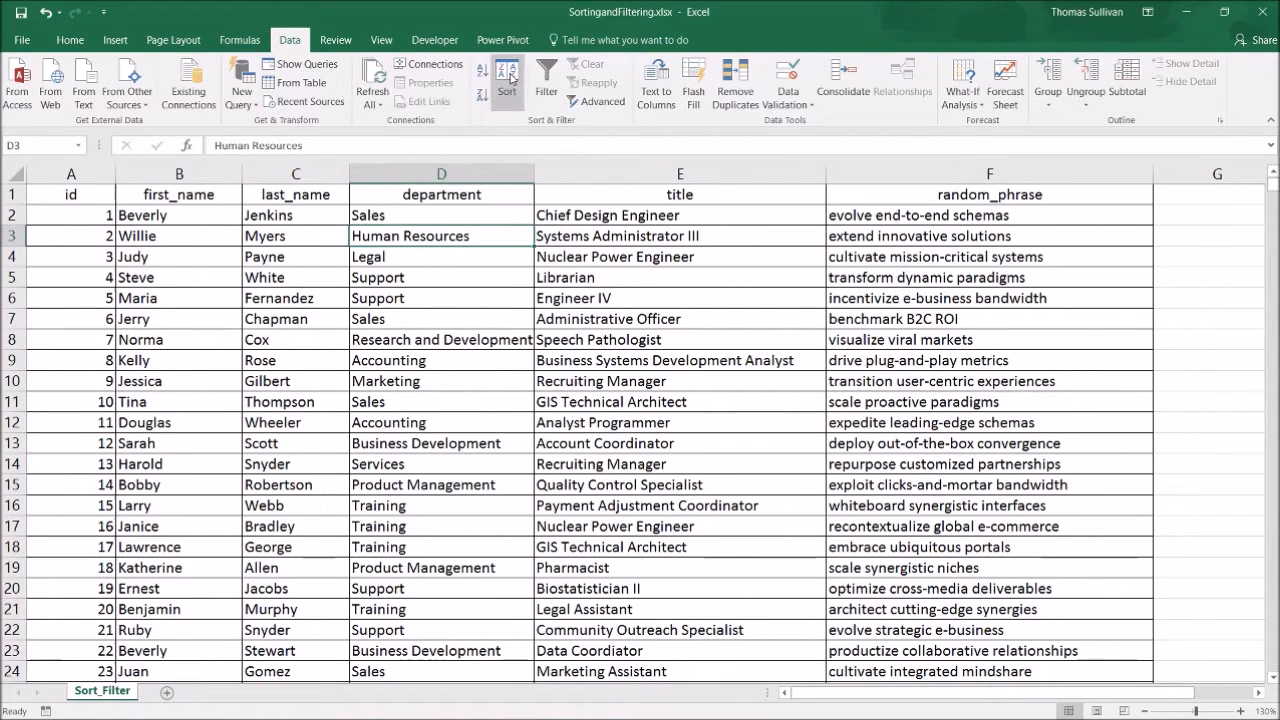
pyautogui.click(606, 215)
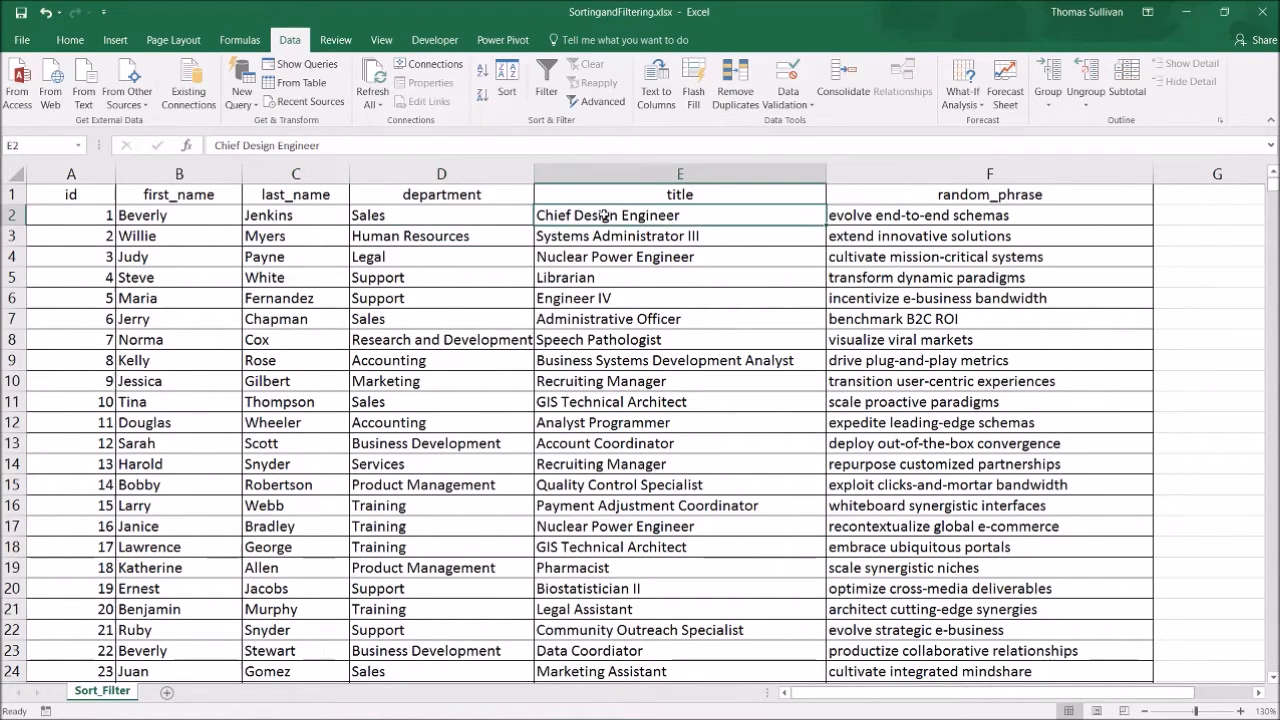
pyautogui.moveTo(508, 207); pyautogui.dragTo(478, 485)
pyautogui.moveTo(275, 215); pyautogui.dragTo(296, 415)
# Step: Set up a two-level sort of the employee table with department on values in Z to A order as the first level
pyautogui.click(275, 257)
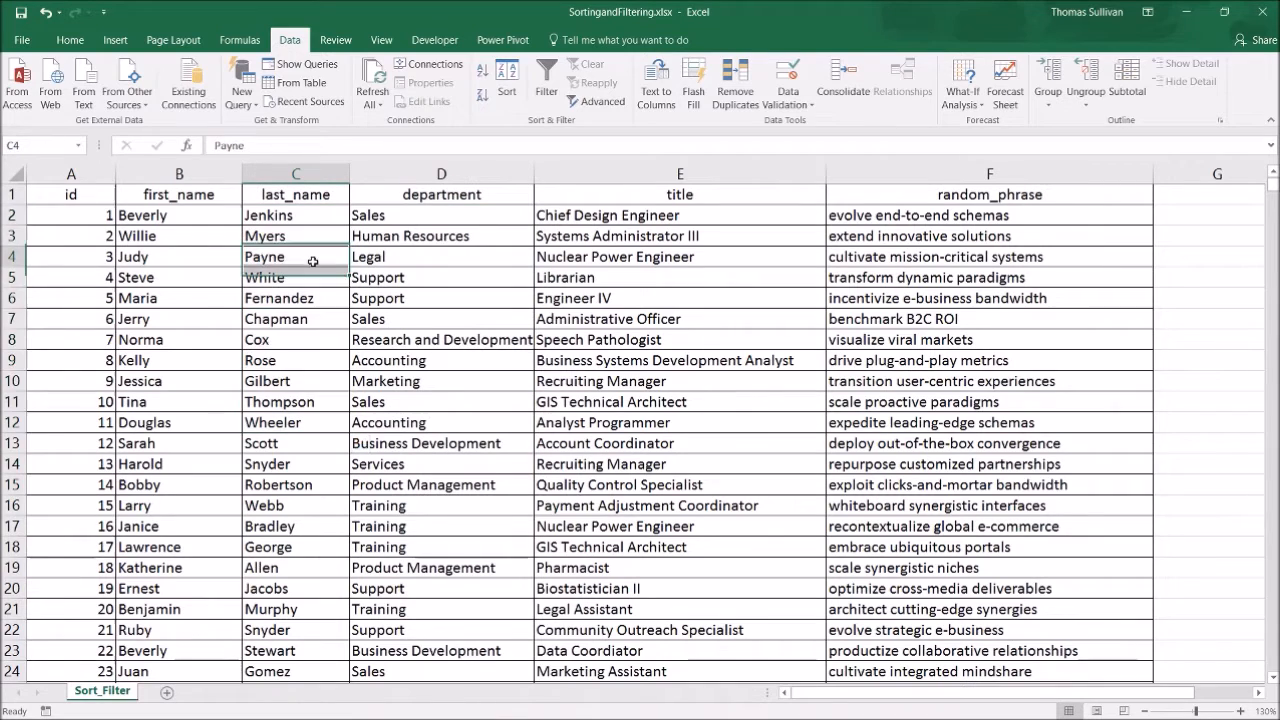
pyautogui.click(507, 82)
pyautogui.click(232, 265)
pyautogui.moveTo(257, 244); pyautogui.dragTo(625, 189)
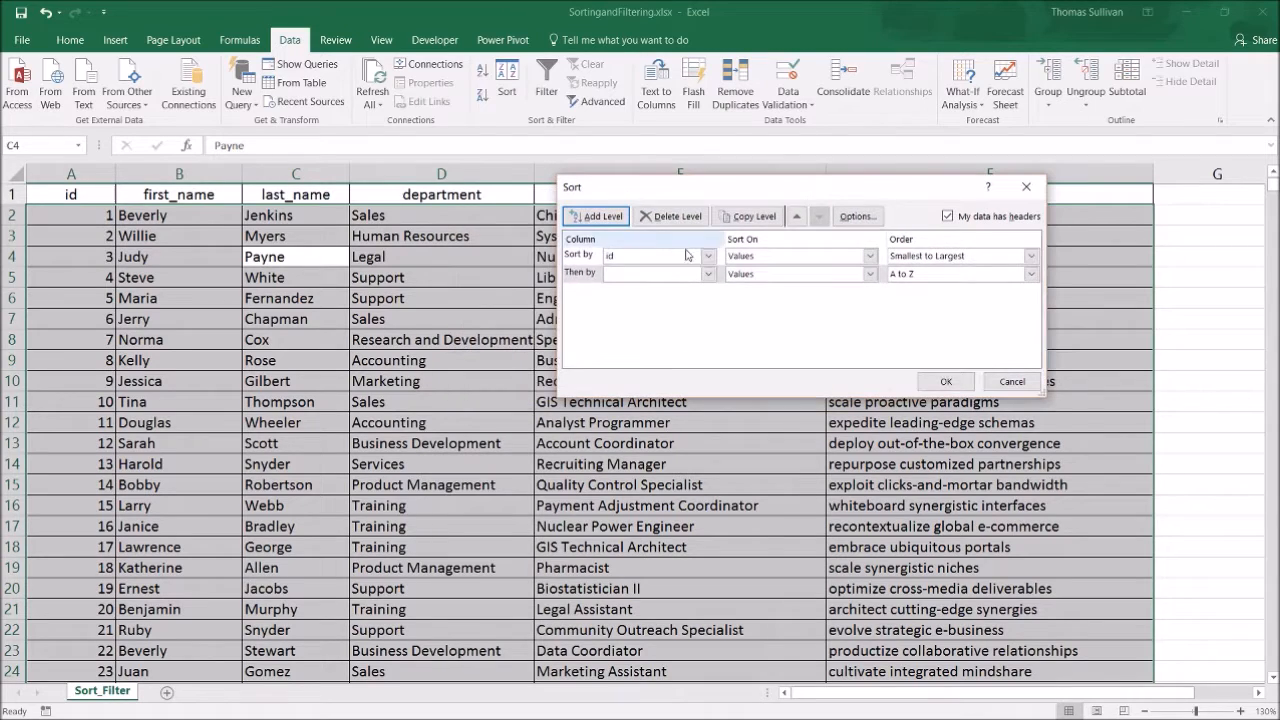
pyautogui.click(684, 253)
pyautogui.click(640, 305)
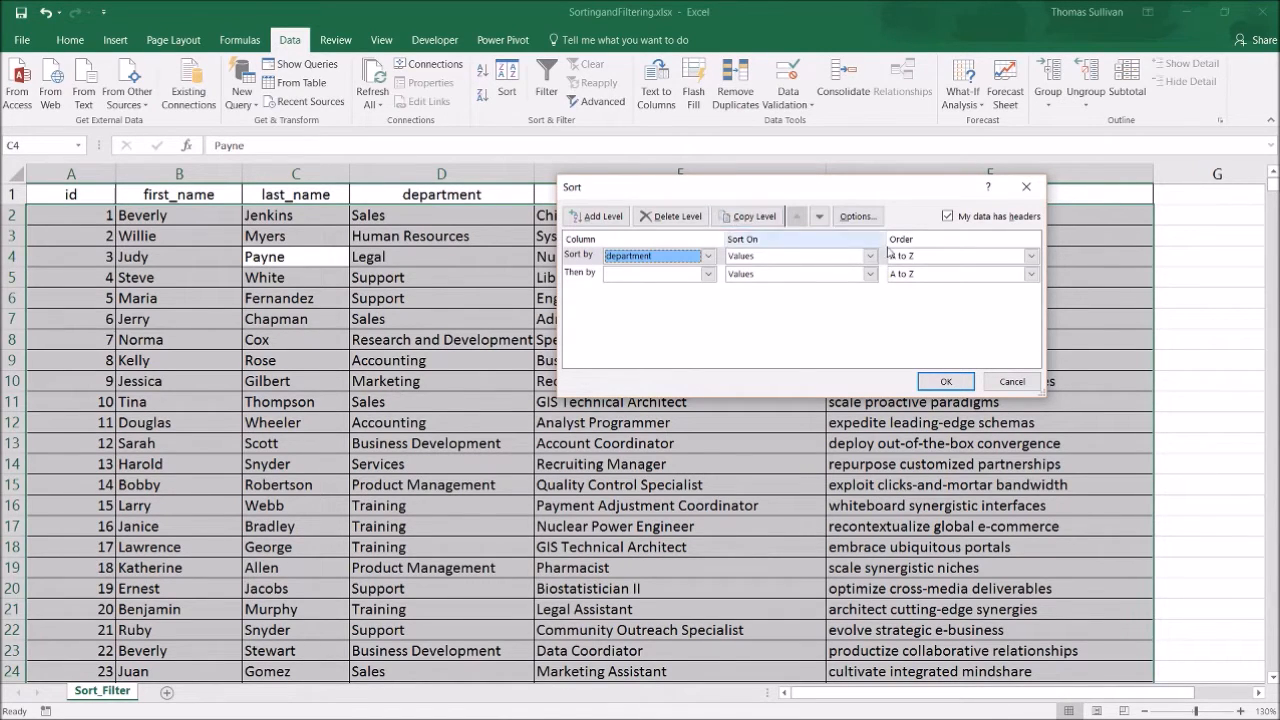
pyautogui.click(1030, 256)
pyautogui.click(906, 283)
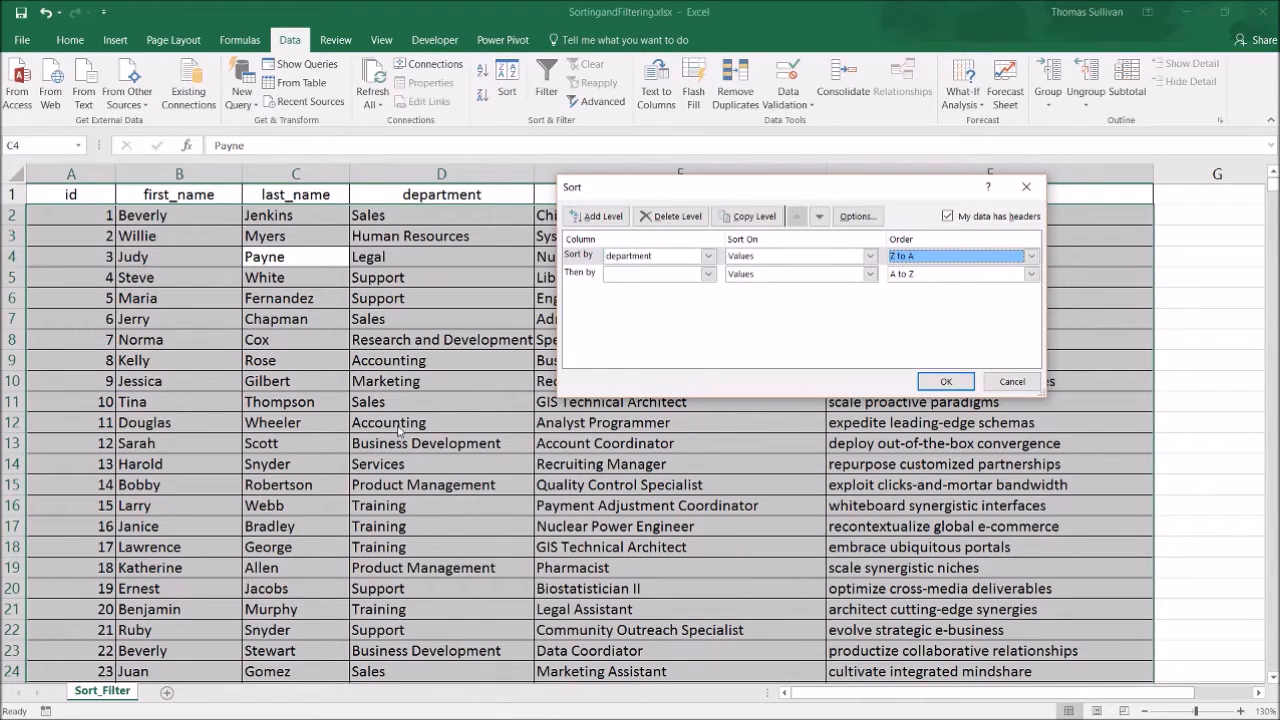
# Step: Set last_name on values in A to Z order as the second sort level and apply the sort
pyautogui.click(694, 277)
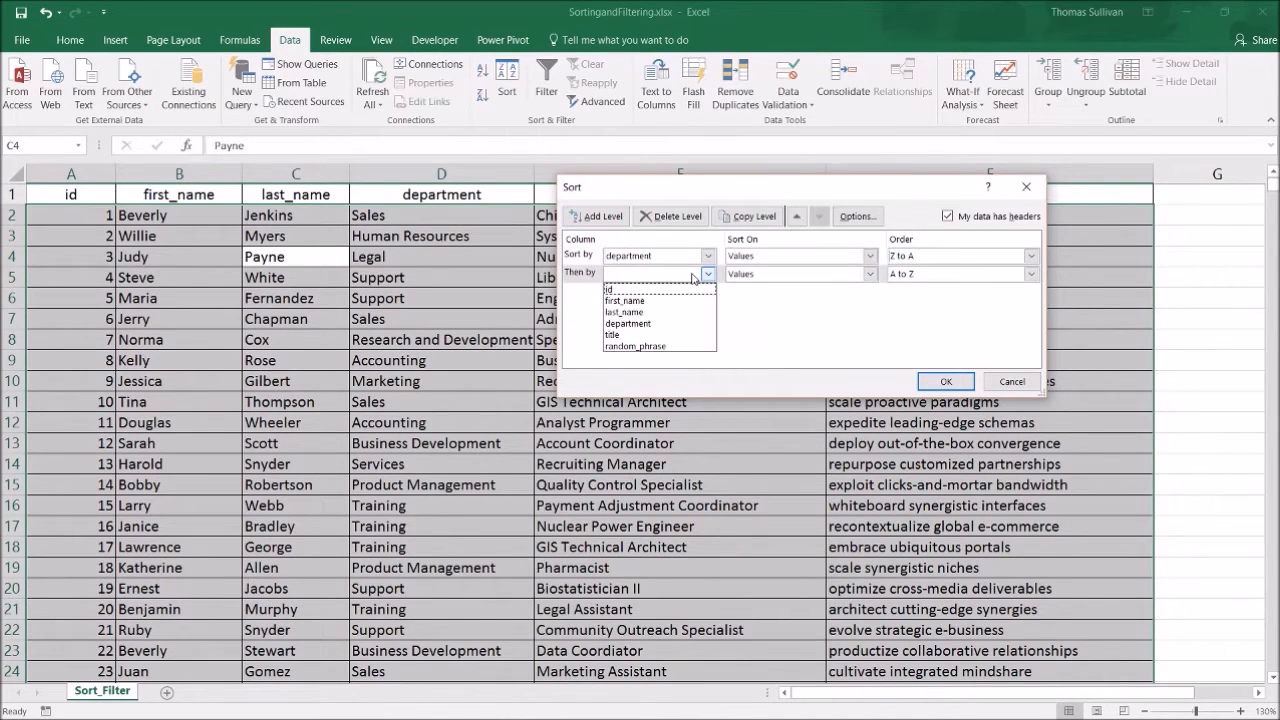
pyautogui.click(658, 312)
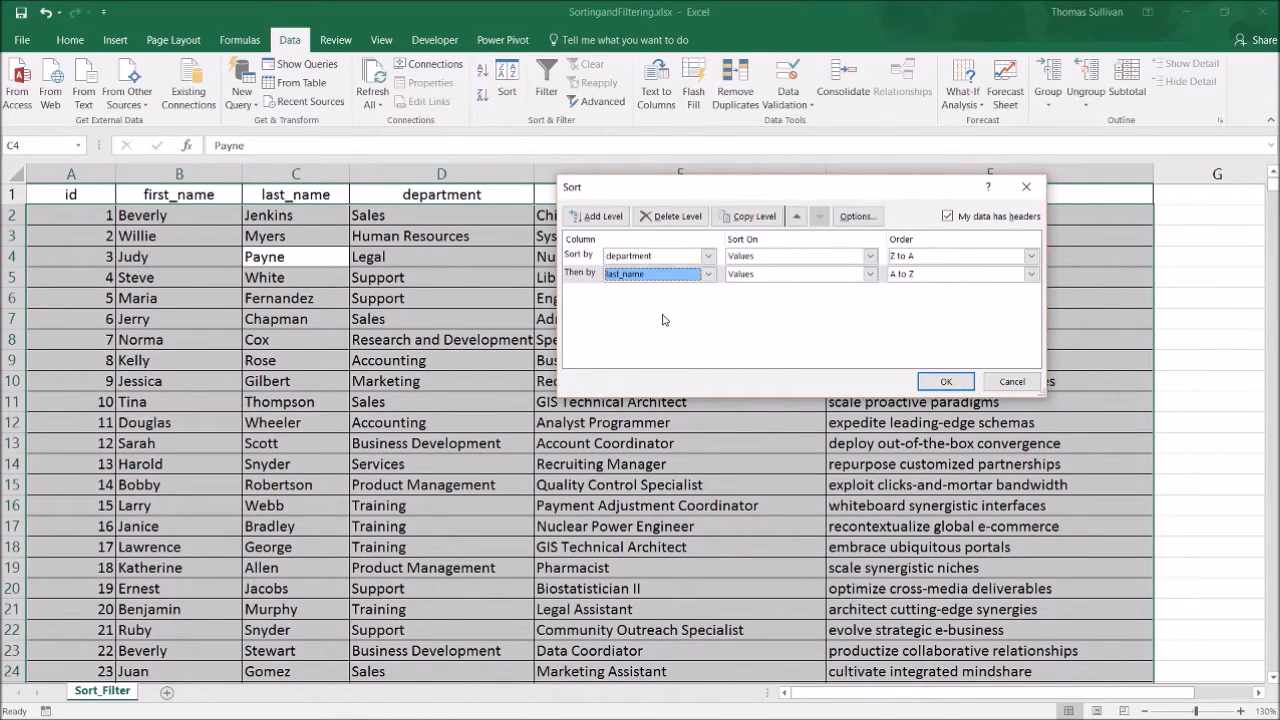
pyautogui.click(937, 383)
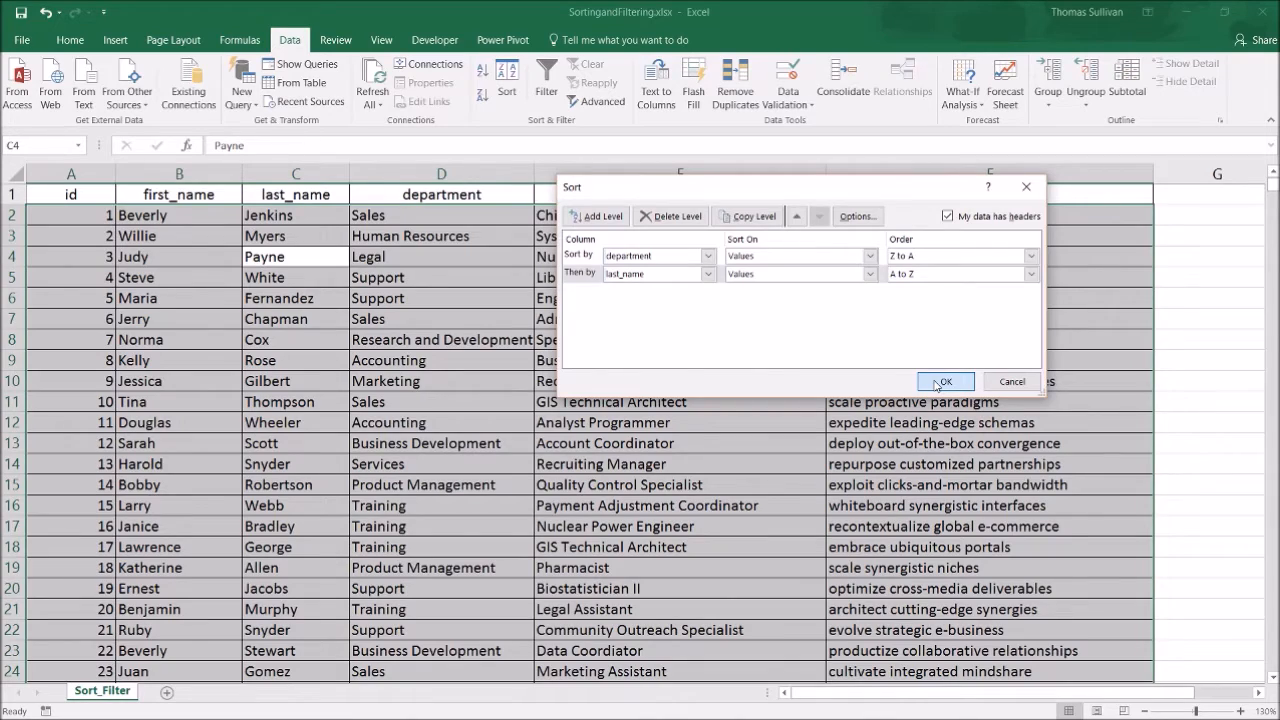
pyautogui.click(940, 382)
# Step: Check the last_name order within the Training department group, down to where the Support group begins
pyautogui.moveTo(378, 215); pyautogui.dragTo(325, 295)
pyautogui.click(405, 242)
pyautogui.moveTo(1272, 185)
pyautogui.mouseDown()
pyautogui.moveTo(1271, 650)
pyautogui.moveTo(1270, 165)
pyautogui.mouseUp()
pyautogui.moveTo(400, 214); pyautogui.dragTo(305, 485)
pyautogui.scroll(-2, 305, 485)
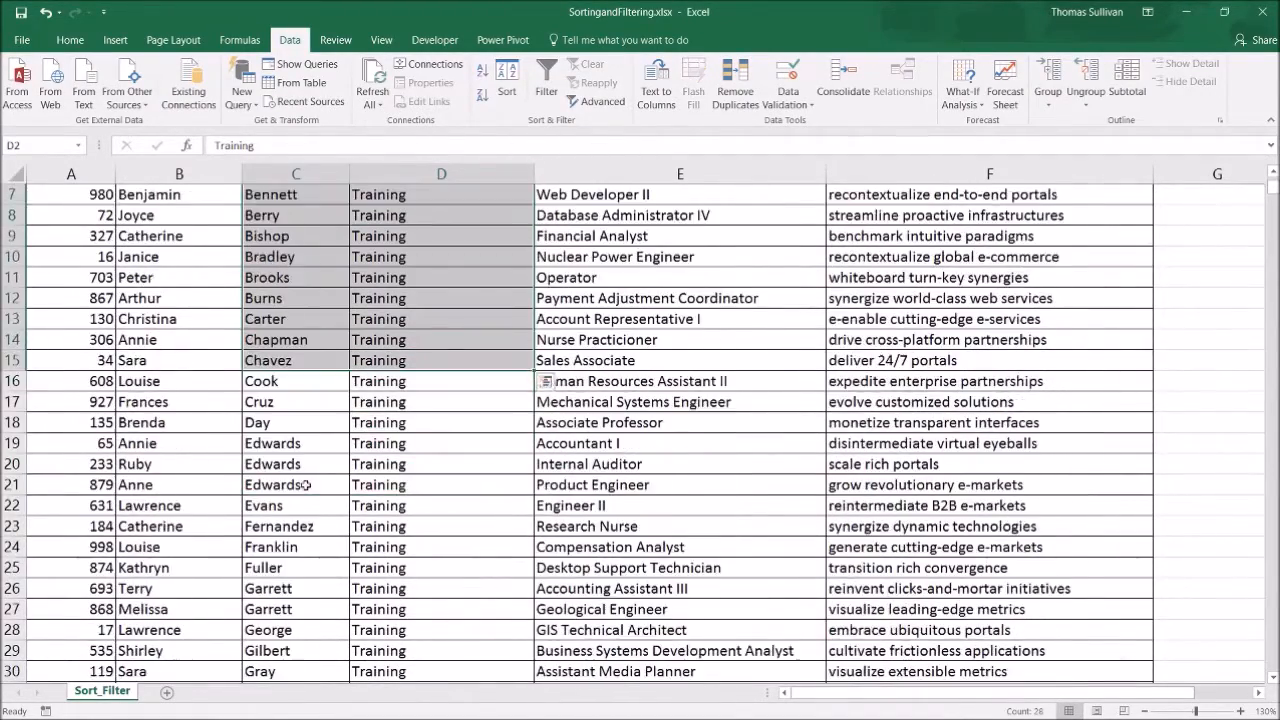
pyautogui.scroll(-20, 305, 485)
pyautogui.scroll(4, 293, 460)
# Step: Check how the last_name order restarts at the first Support record and continues through that department's group
pyautogui.moveTo(392, 462); pyautogui.dragTo(285, 630)
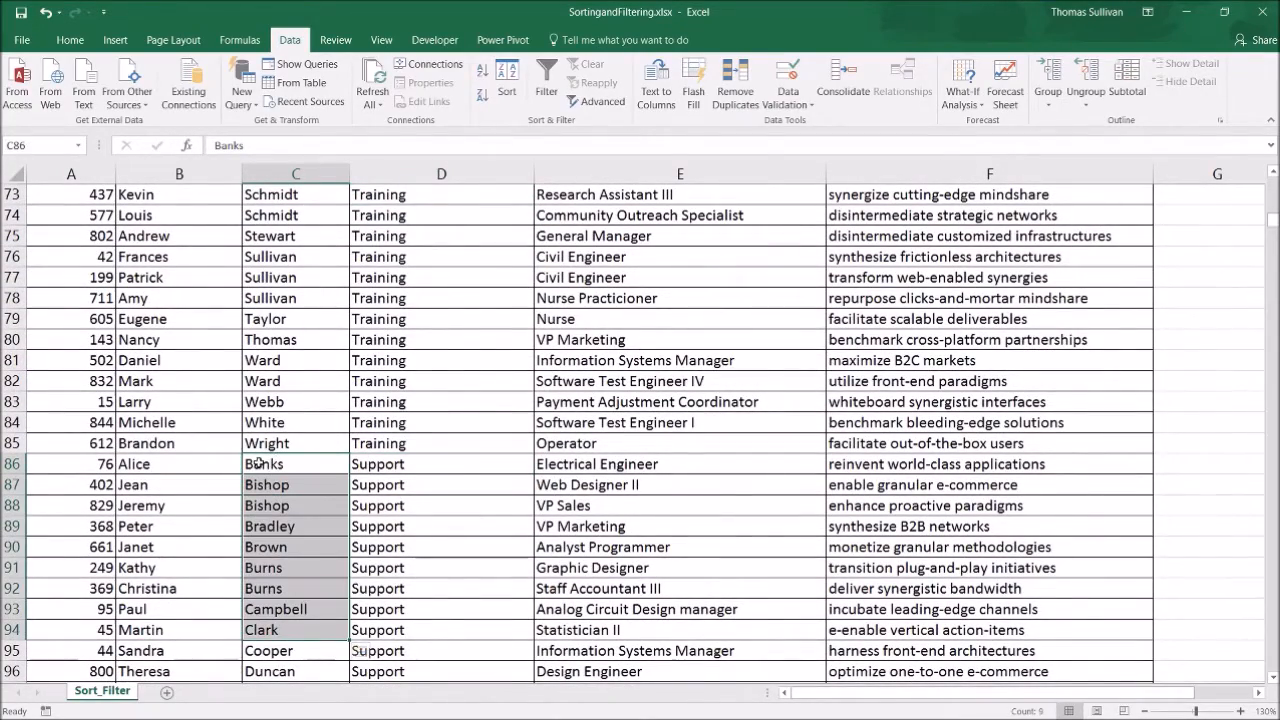
pyautogui.scroll(-3, 262, 514)
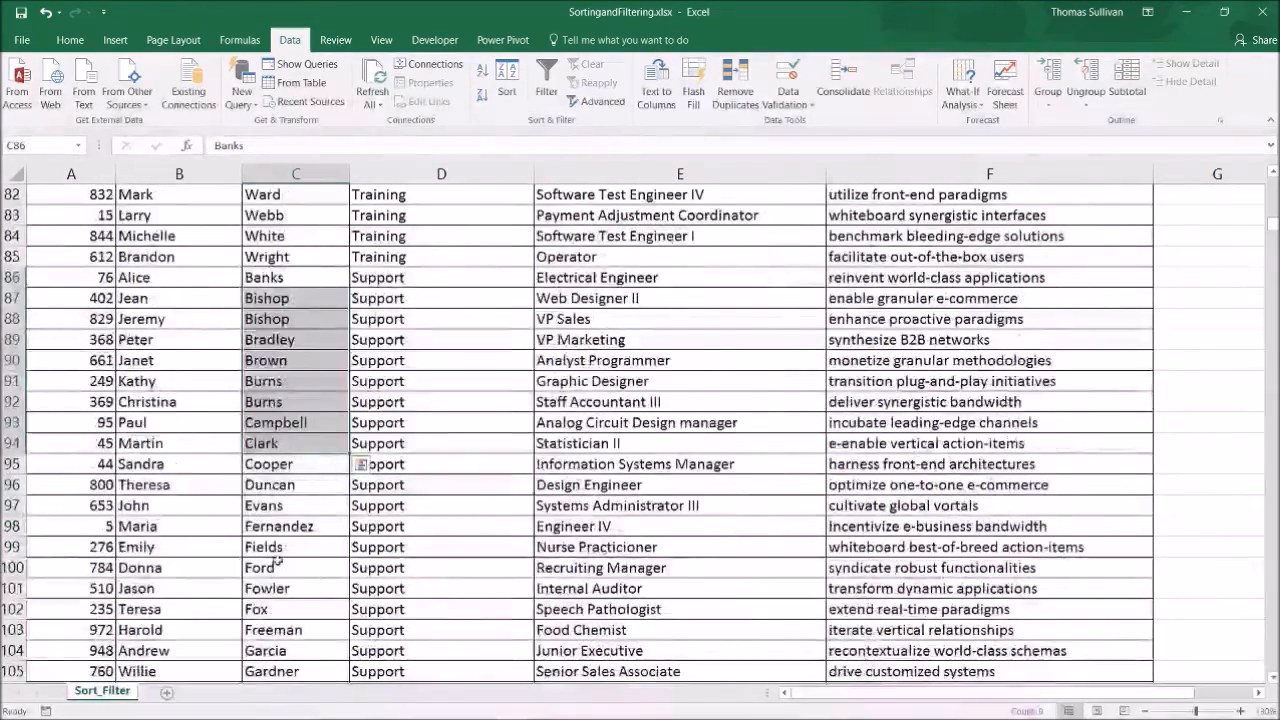
pyautogui.click(300, 277)
pyautogui.doubleClick(284, 277)
pyautogui.press('Escape')
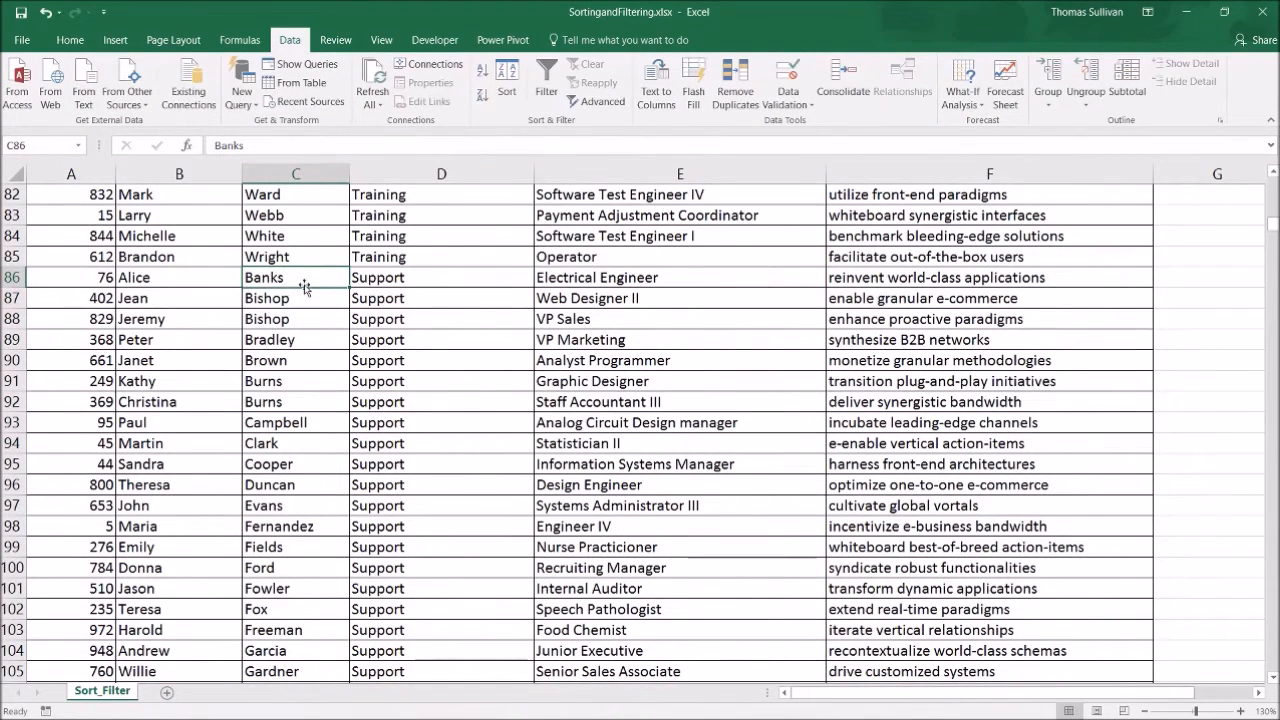
pyautogui.scroll(-3, 309, 323)
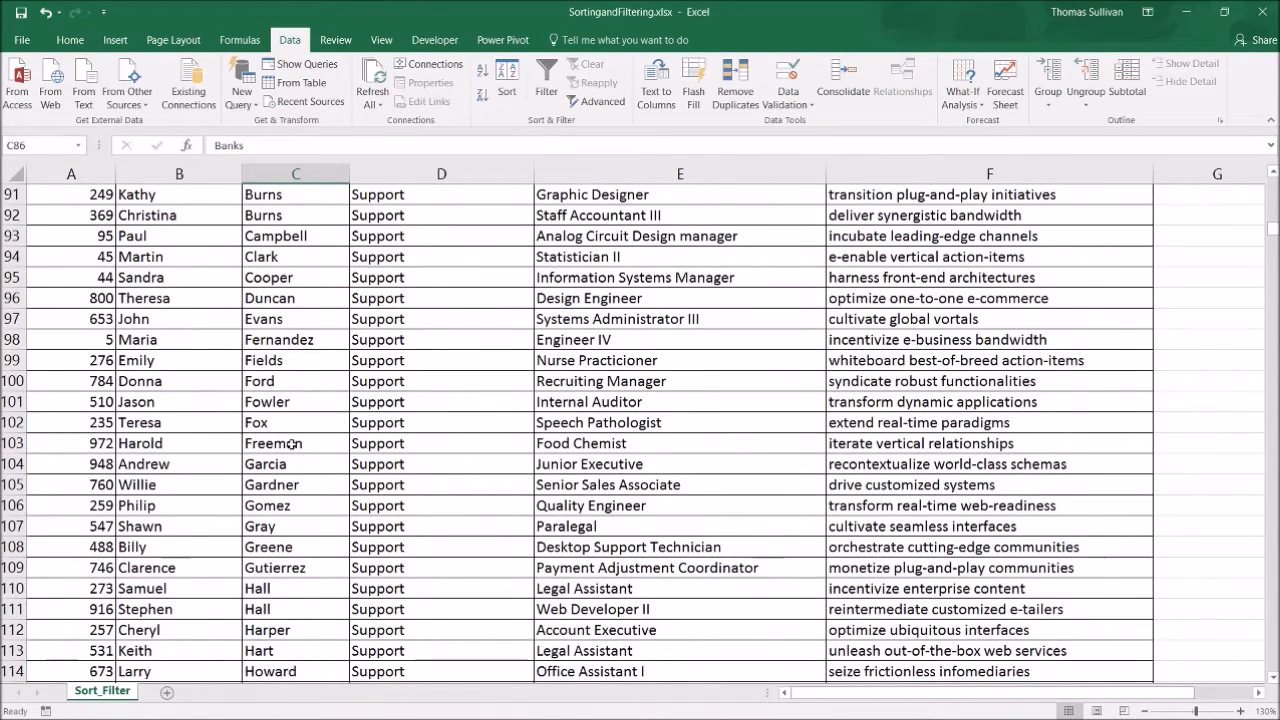
pyautogui.scroll(-14, 275, 347)
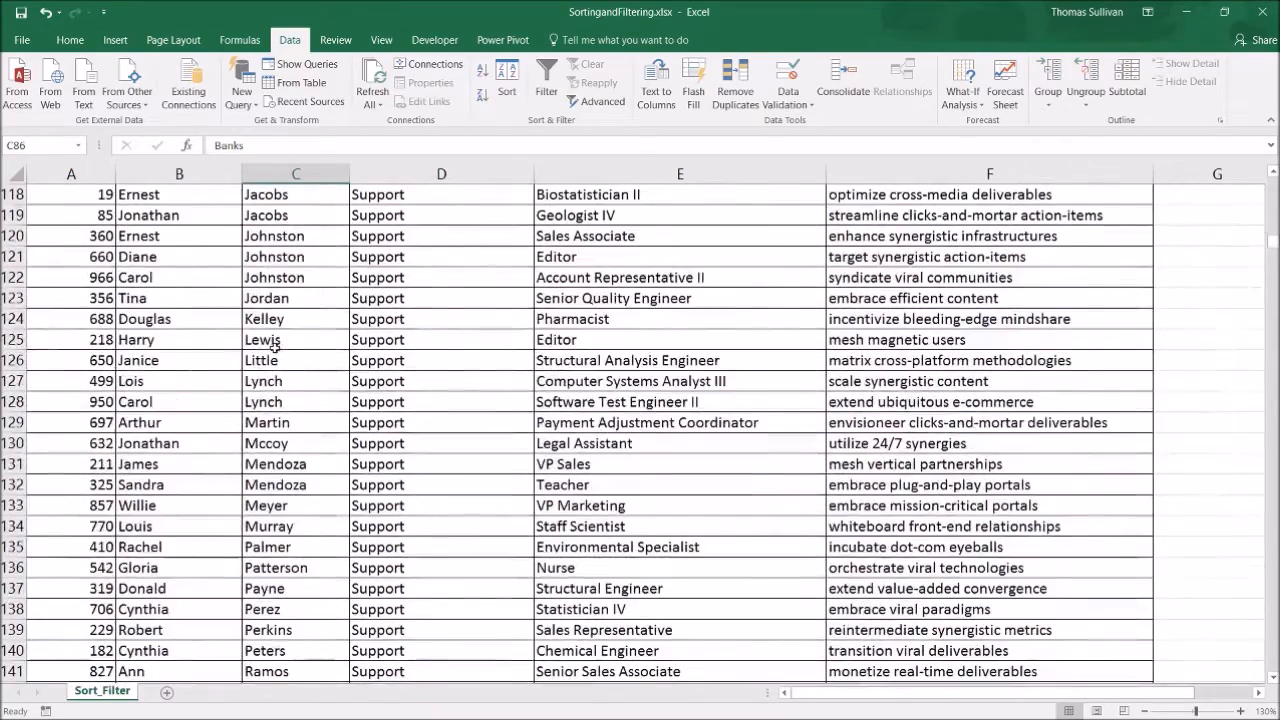
pyautogui.scroll(18, 305, 302)
pyautogui.scroll(20, 306, 302)
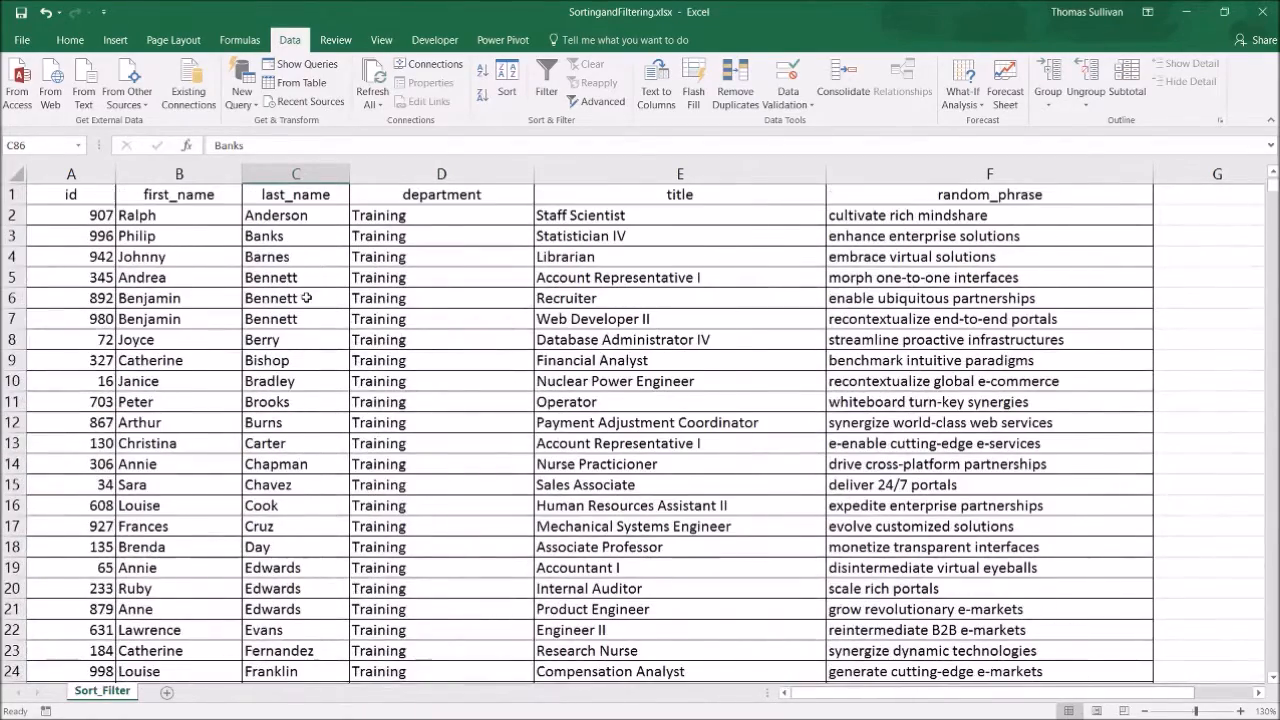
# Step: Sort the whole table by the id column in ascending order
pyautogui.click(283, 239)
pyautogui.click(137, 209)
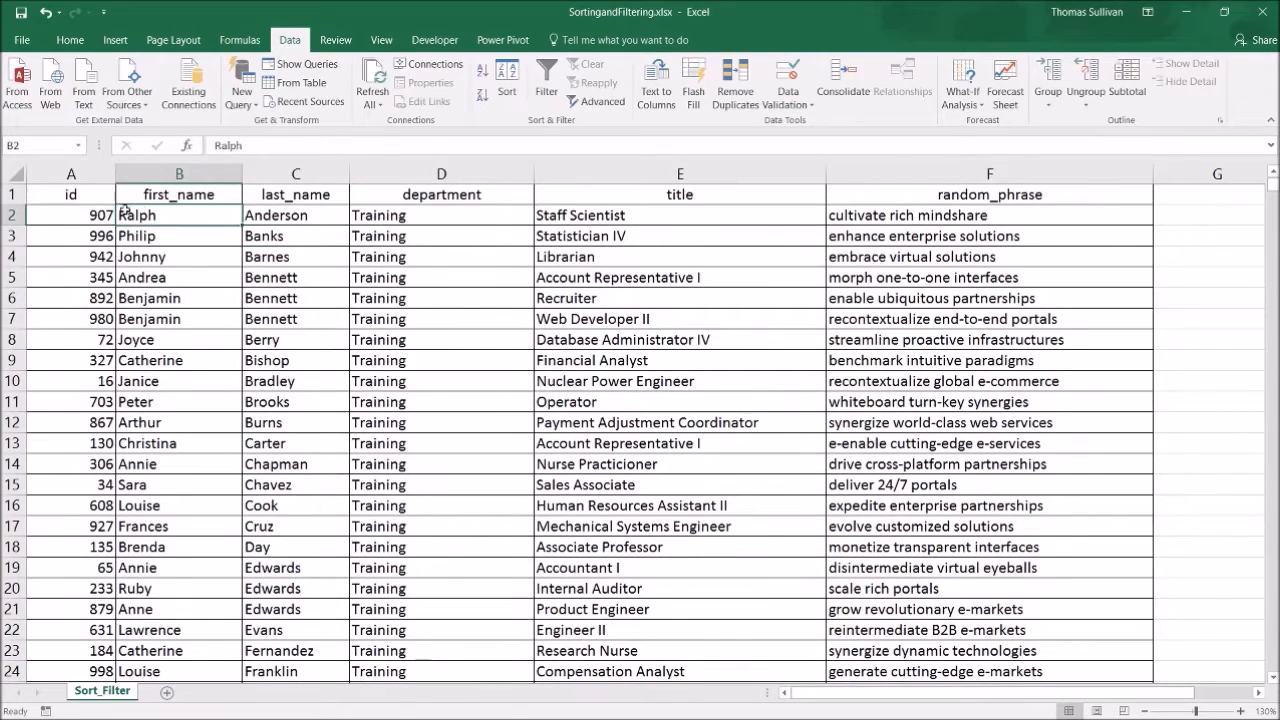
pyautogui.click(109, 211)
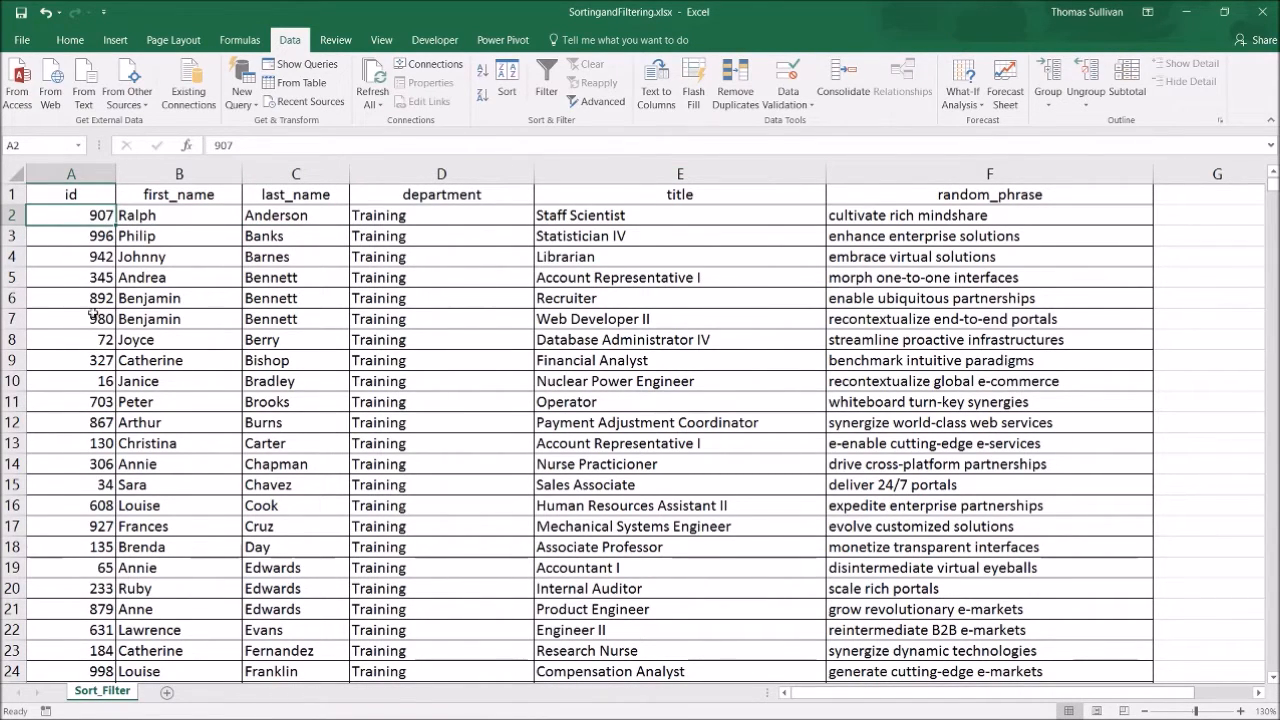
pyautogui.click(98, 199)
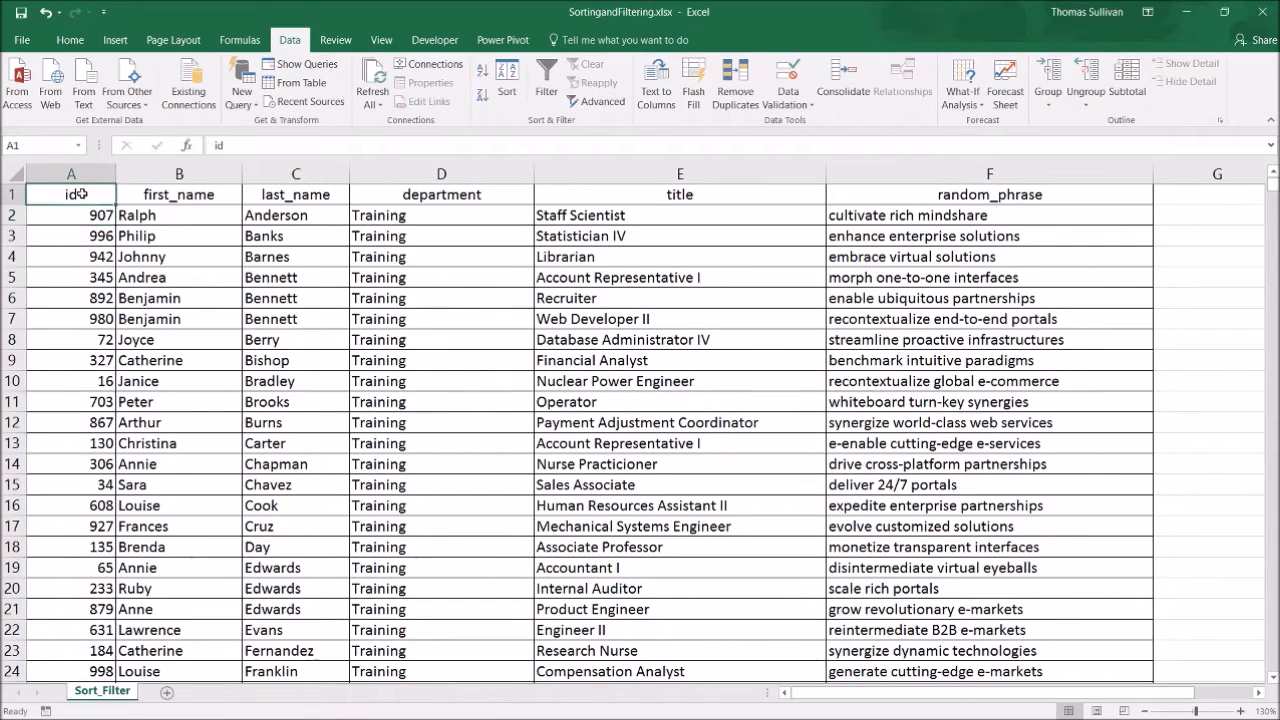
pyautogui.click(482, 70)
pyautogui.click(482, 94)
pyautogui.click(482, 70)
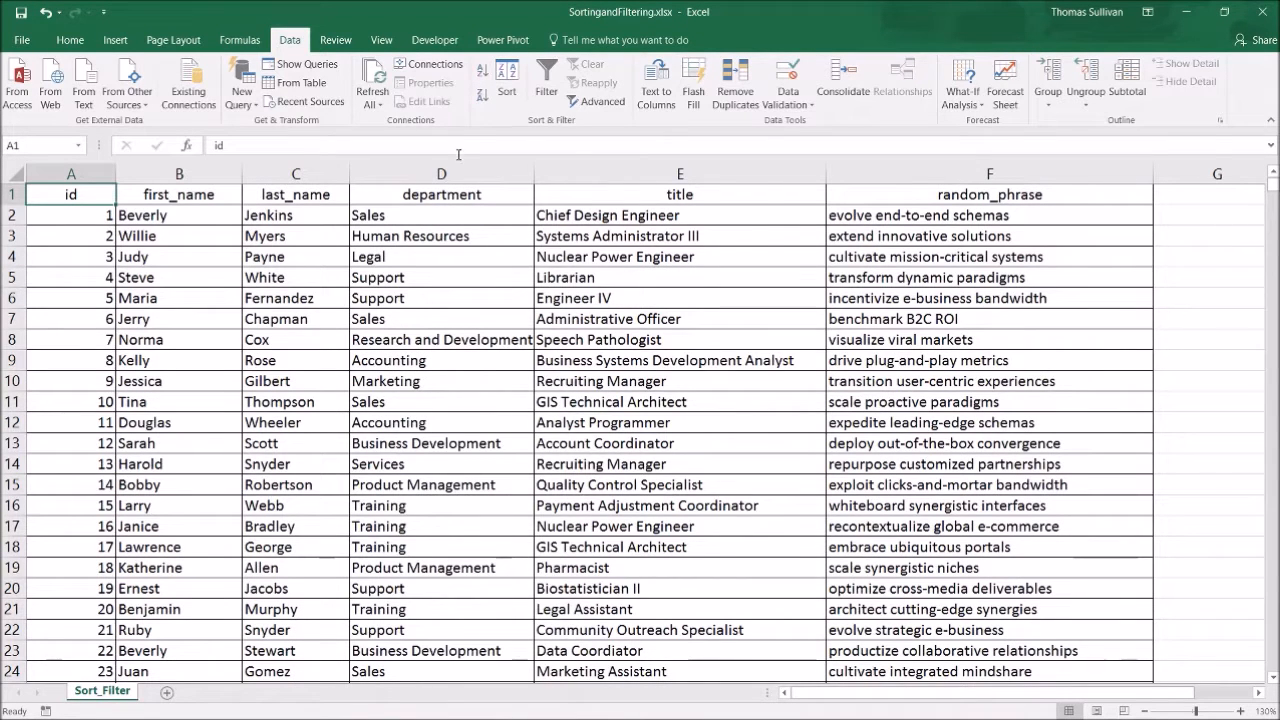
# Step: Fill the last_name cells C4, C10 and C18:C22 with red
pyautogui.moveTo(206, 279); pyautogui.dragTo(172, 264)
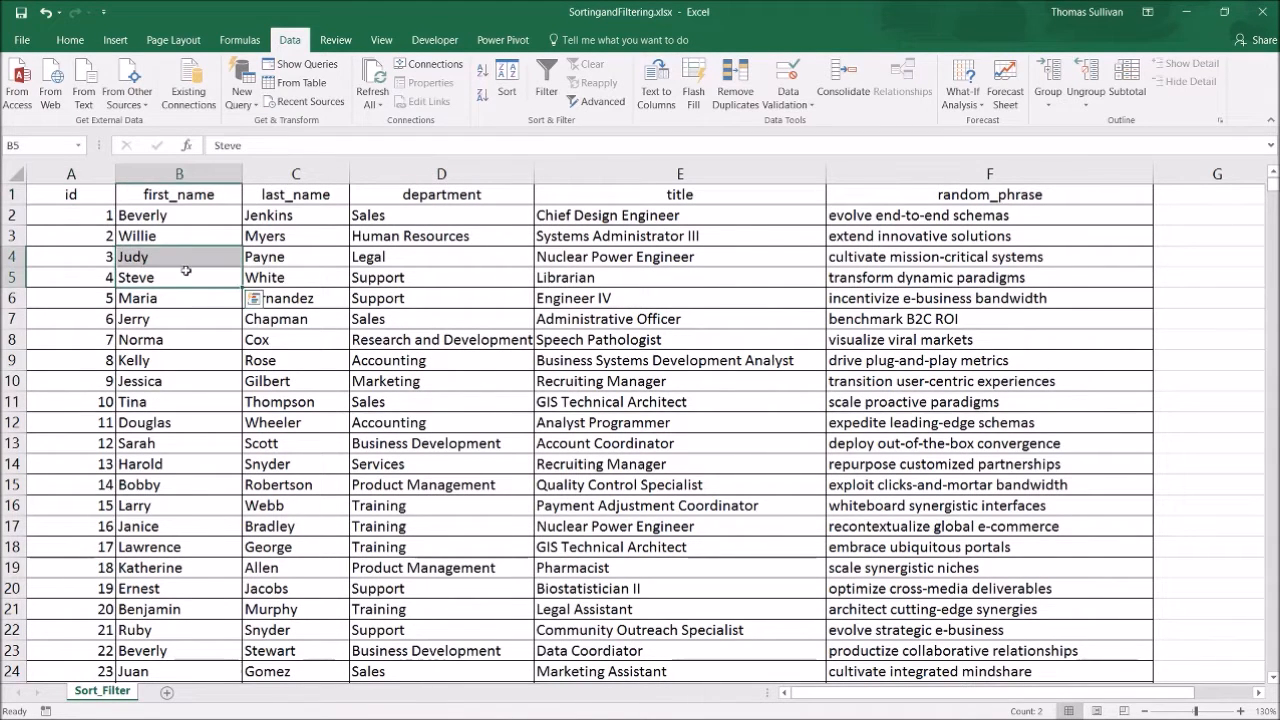
pyautogui.click(317, 260)
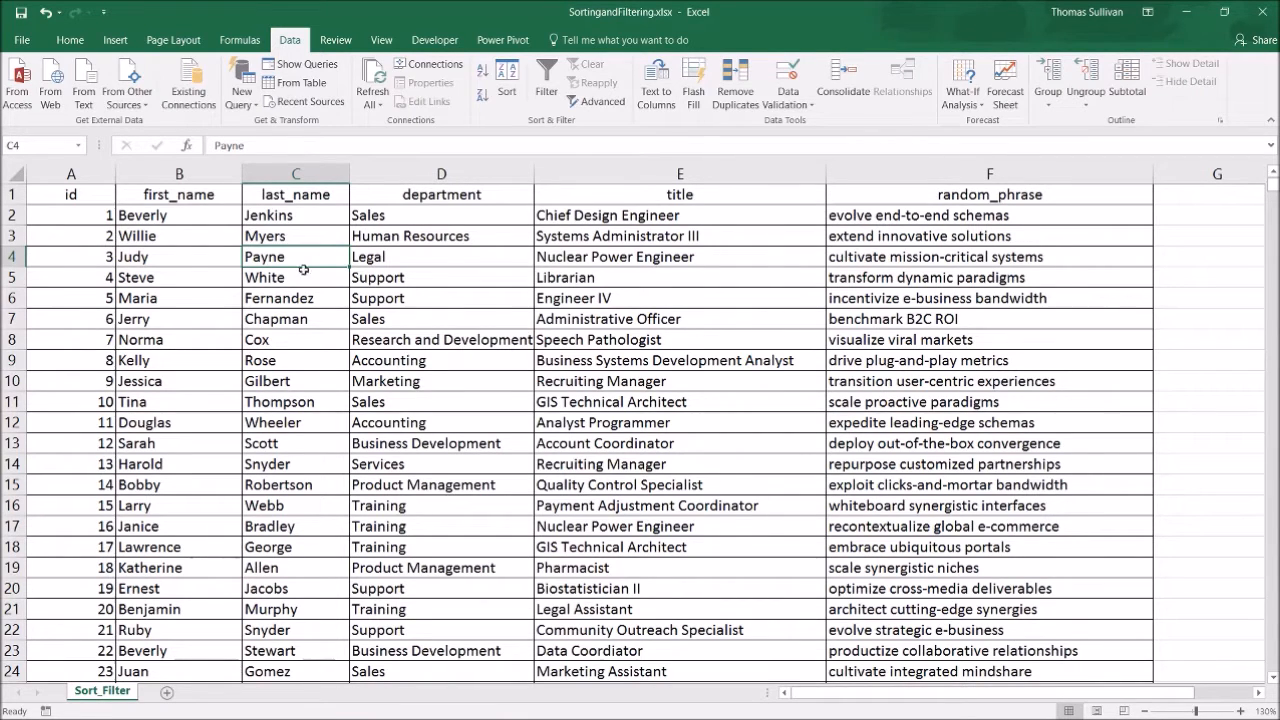
pyautogui.click(70, 40)
pyautogui.click(236, 96)
pyautogui.click(267, 381)
pyautogui.click(236, 96)
pyautogui.moveTo(295, 547); pyautogui.dragTo(295, 630)
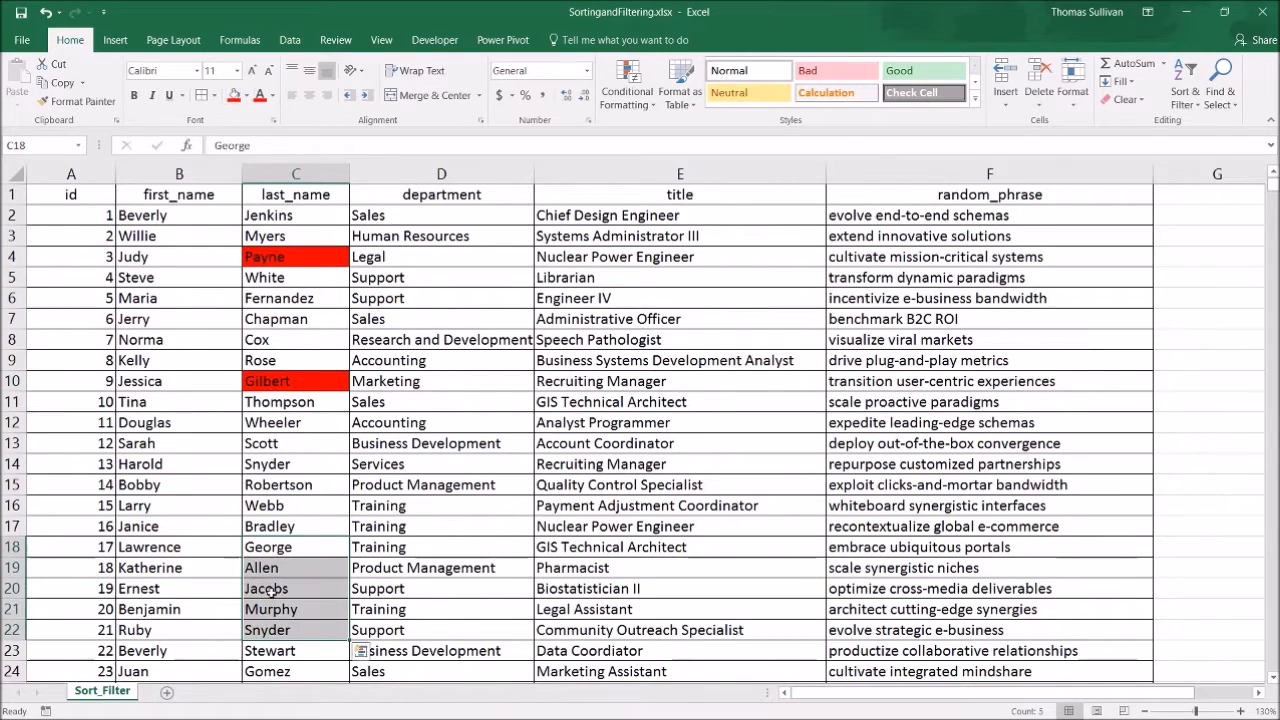
pyautogui.click(236, 96)
pyautogui.click(539, 409)
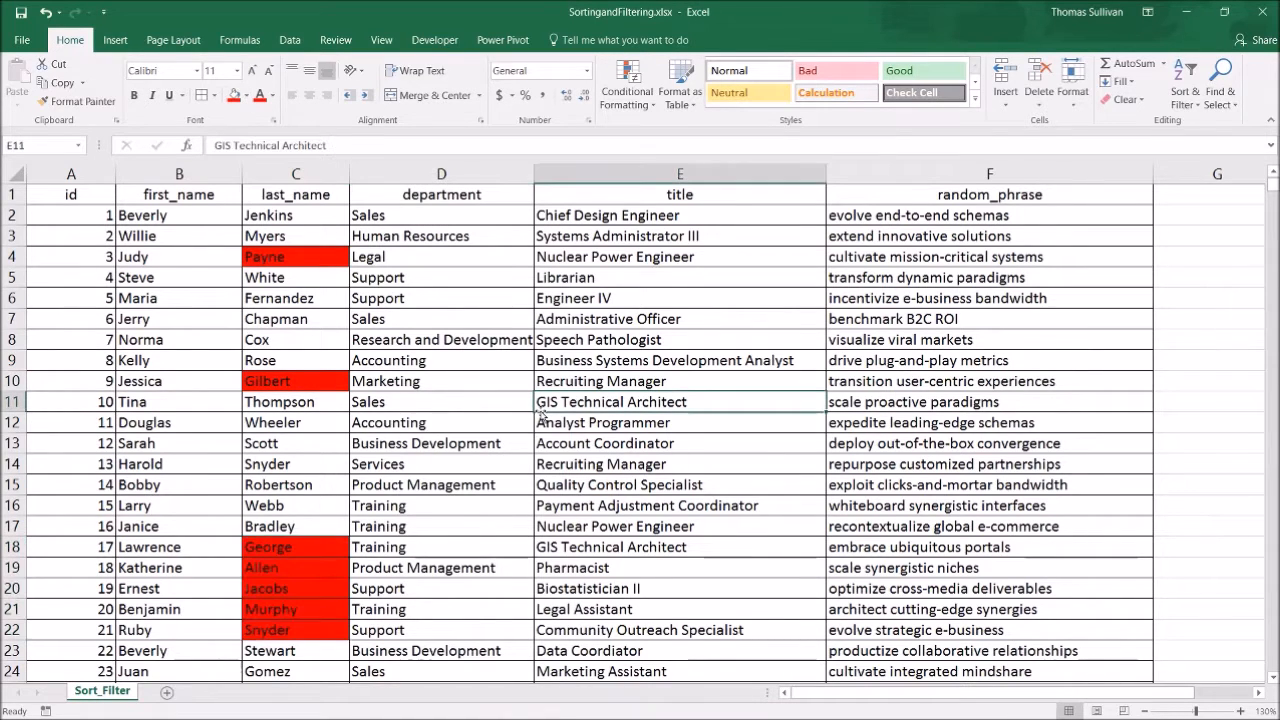
# Step: Set up a table sort by last_name based on Cell Color
pyautogui.click(316, 203)
pyautogui.click(289, 40)
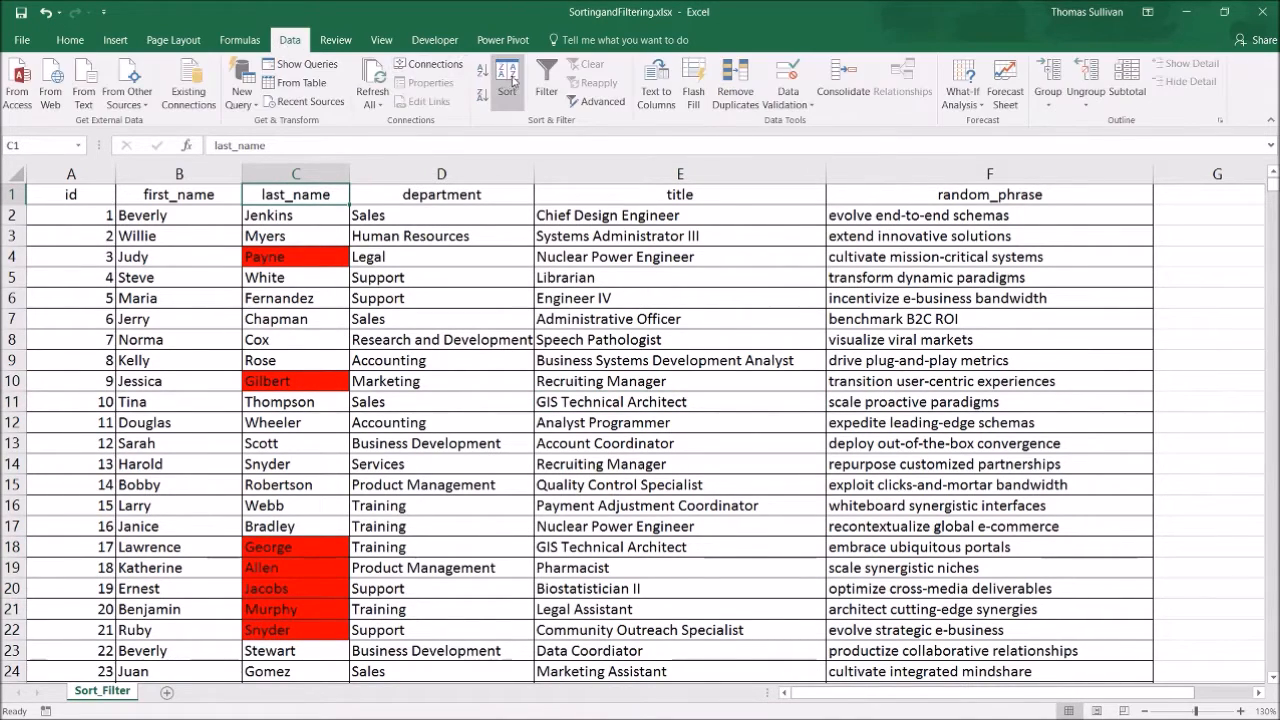
pyautogui.click(507, 84)
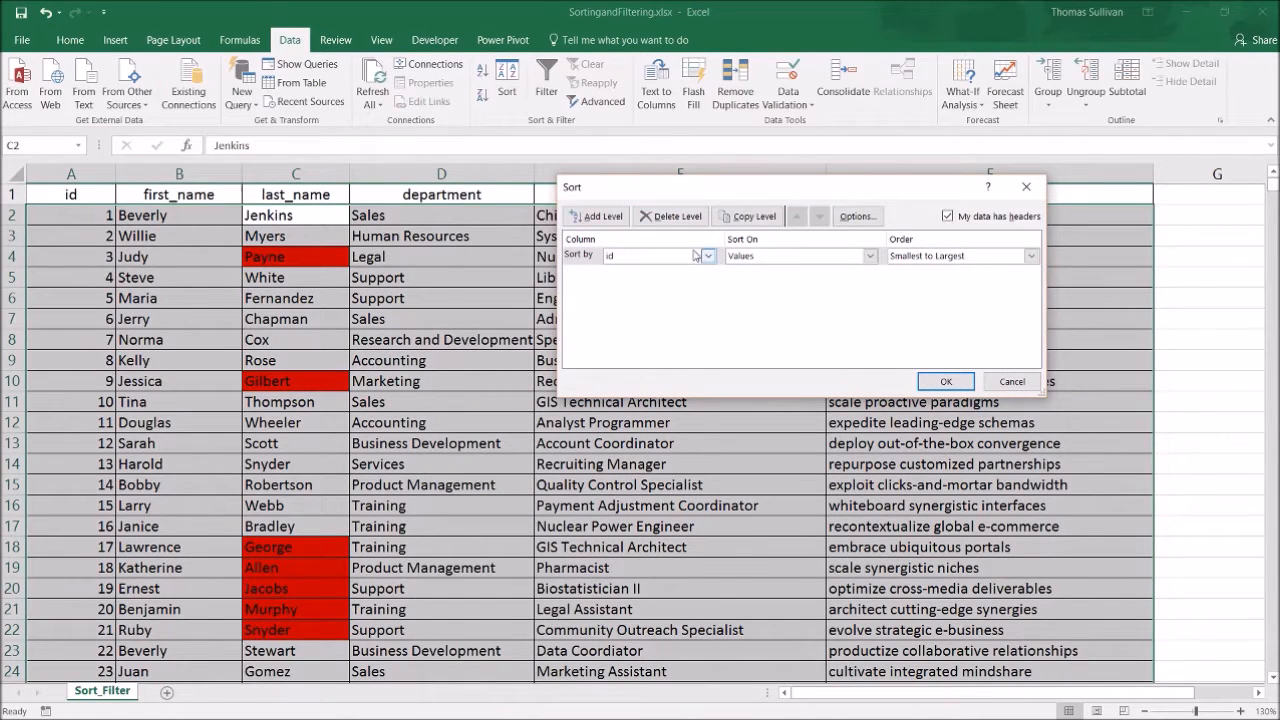
pyautogui.click(707, 256)
pyautogui.click(700, 290)
pyautogui.click(742, 258)
pyautogui.click(746, 282)
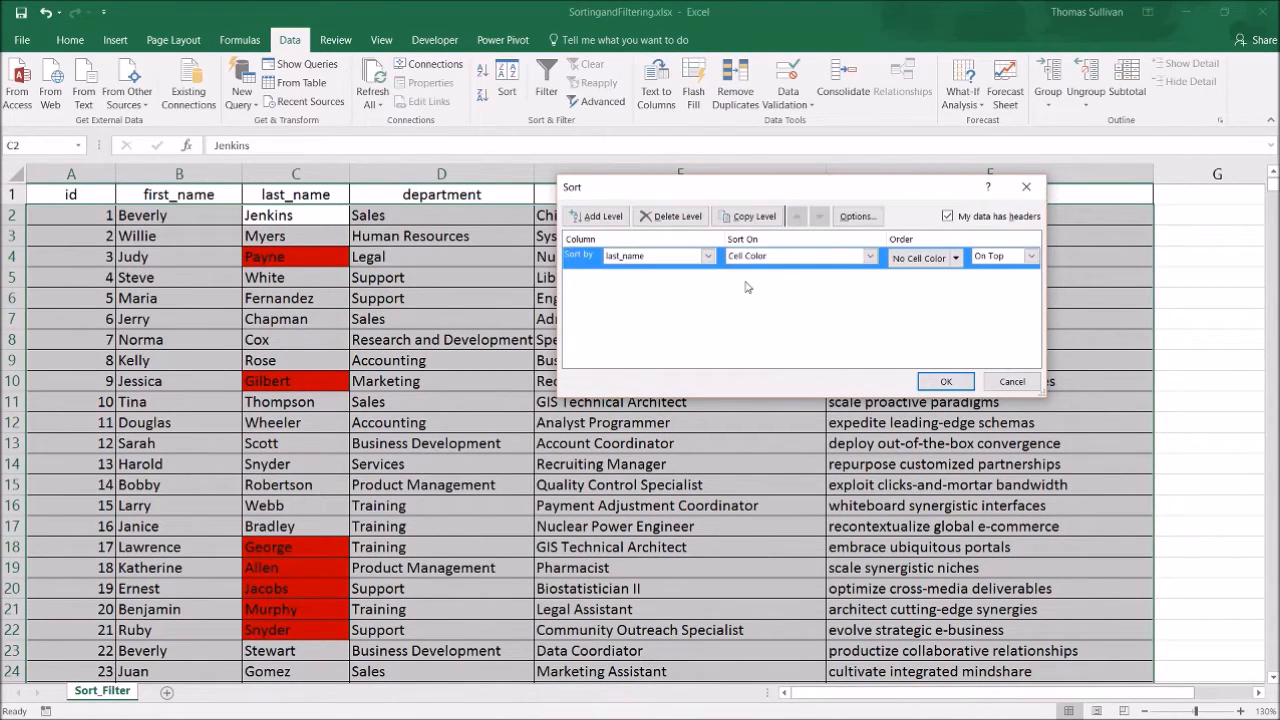
# Step: Set the sort order to place red cells On Top, apply the sort, and check the red rows' order
pyautogui.click(955, 258)
pyautogui.click(955, 262)
pyautogui.click(918, 306)
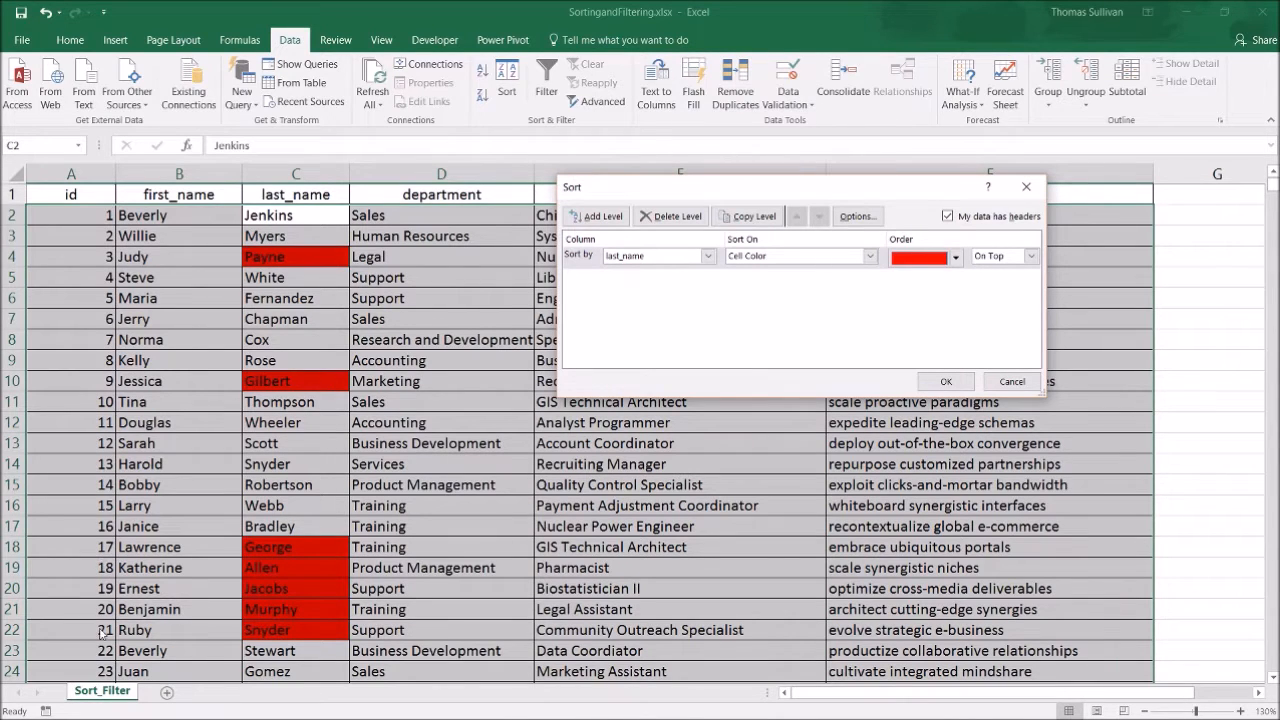
pyautogui.click(920, 381)
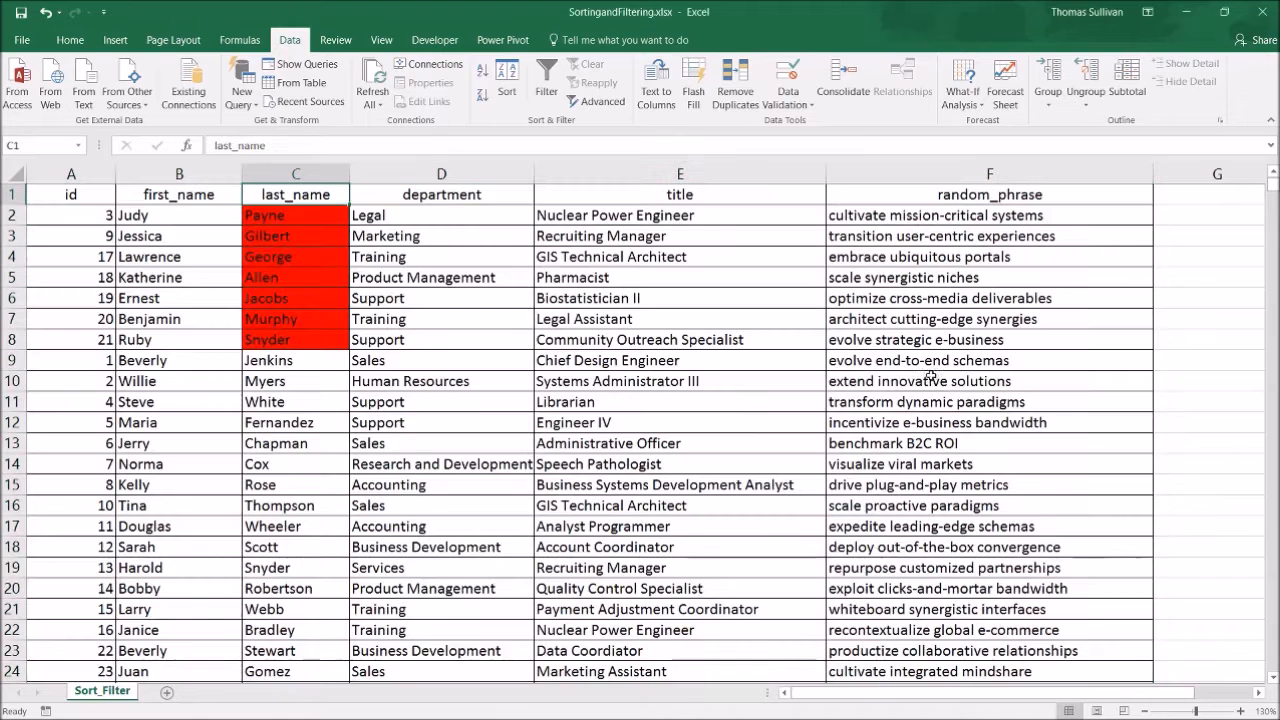
pyautogui.moveTo(100, 218); pyautogui.dragTo(96, 342)
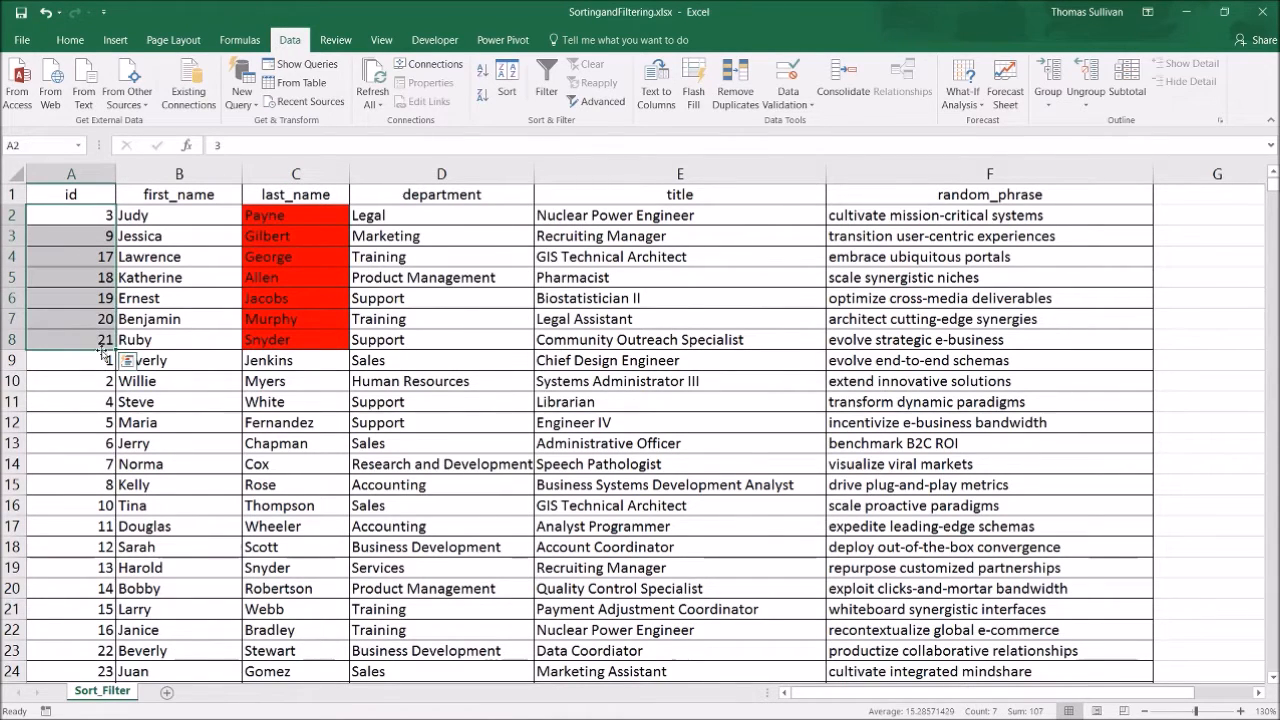
pyautogui.moveTo(262, 216); pyautogui.dragTo(264, 342)
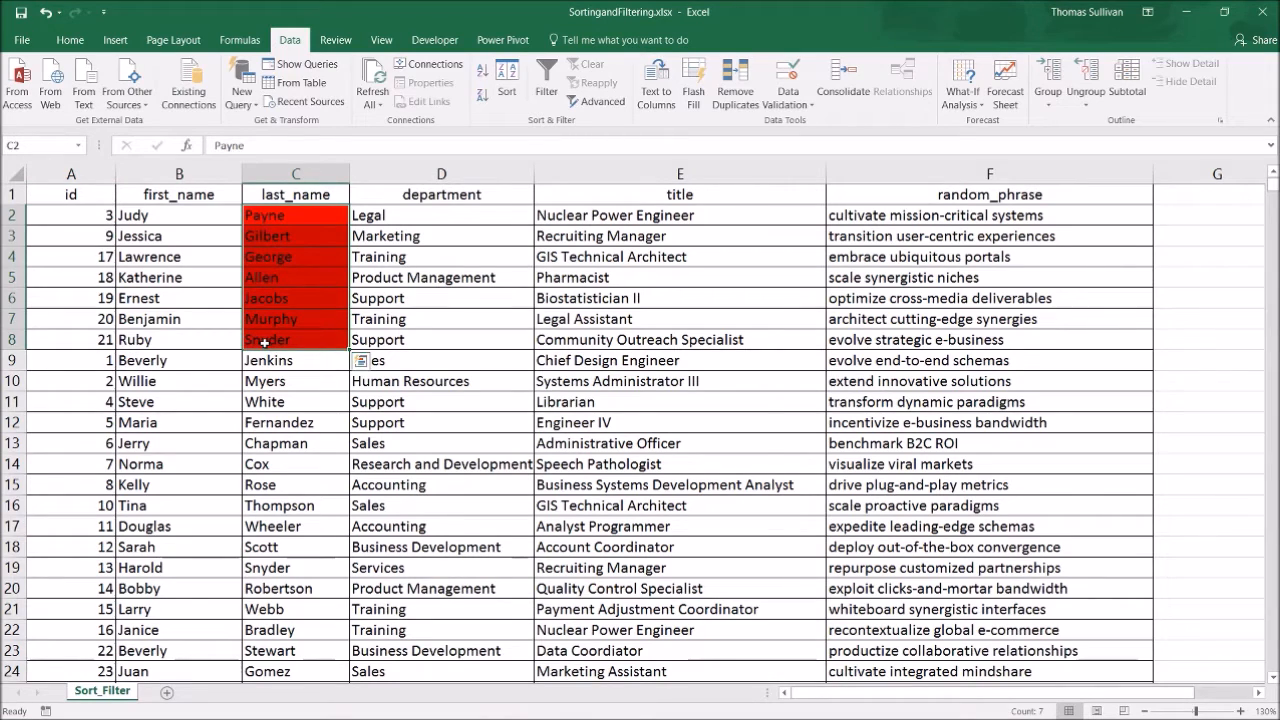
pyautogui.click(150, 275)
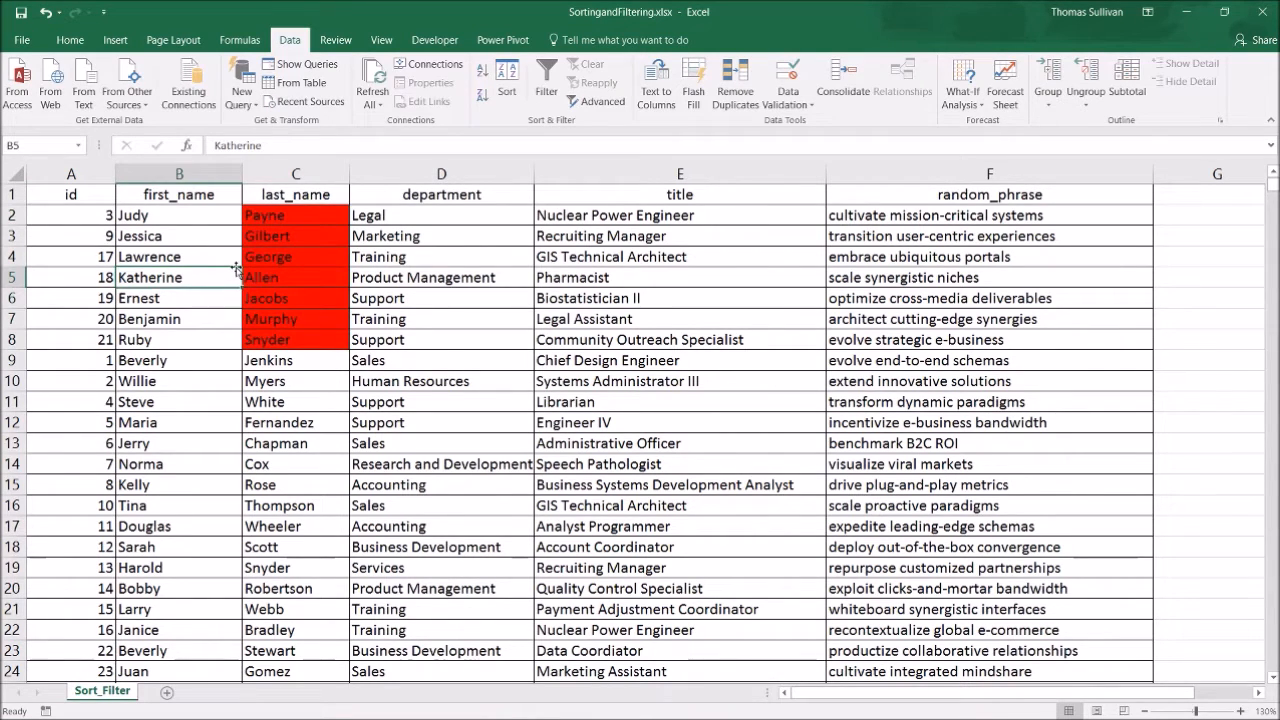
# Step: Remove the red fill from the last_name cells in C2:C8 by copying the formatting of an unfilled cell
pyautogui.click(300, 420)
pyautogui.click(33, 45)
pyautogui.click(26, 26)
pyautogui.click(70, 40)
pyautogui.click(67, 104)
pyautogui.moveTo(272, 213); pyautogui.dragTo(271, 364)
pyautogui.click(233, 381)
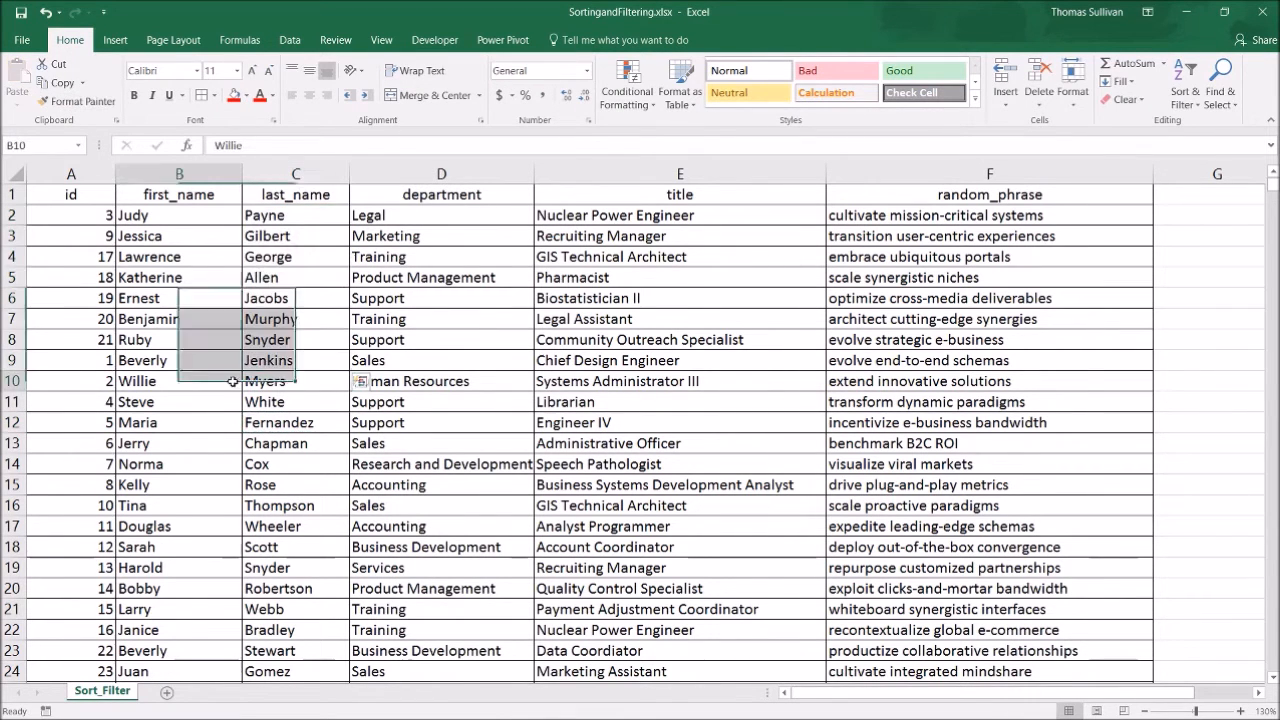
# Step: Restore the table to ascending id order and turn on filtering for its header row
pyautogui.hotkey('ctrl', 'Home')
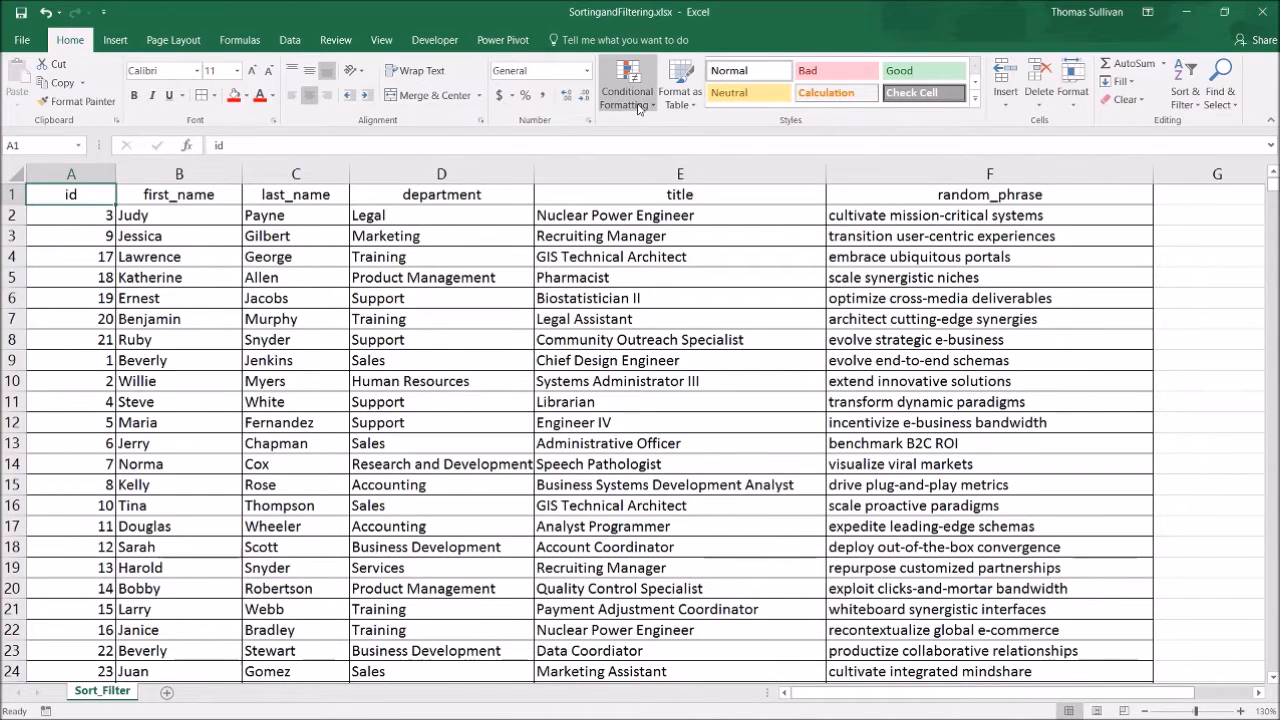
pyautogui.click(289, 40)
pyautogui.click(482, 70)
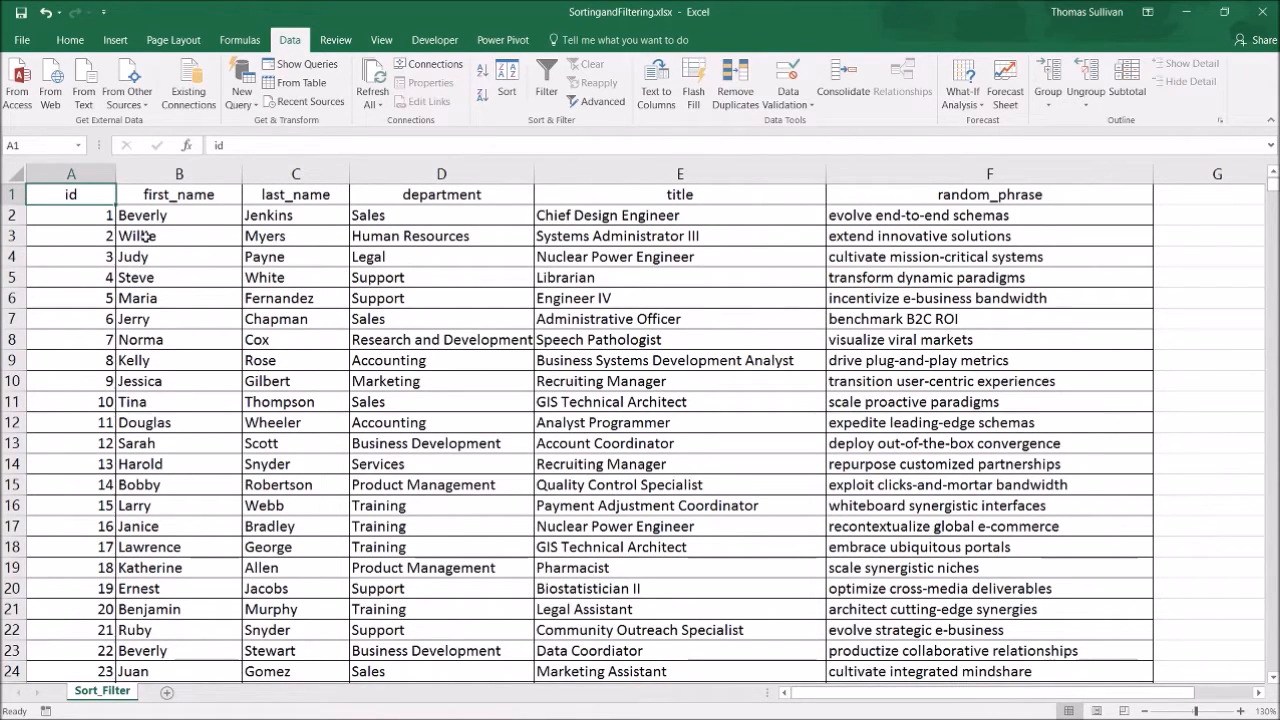
pyautogui.click(546, 80)
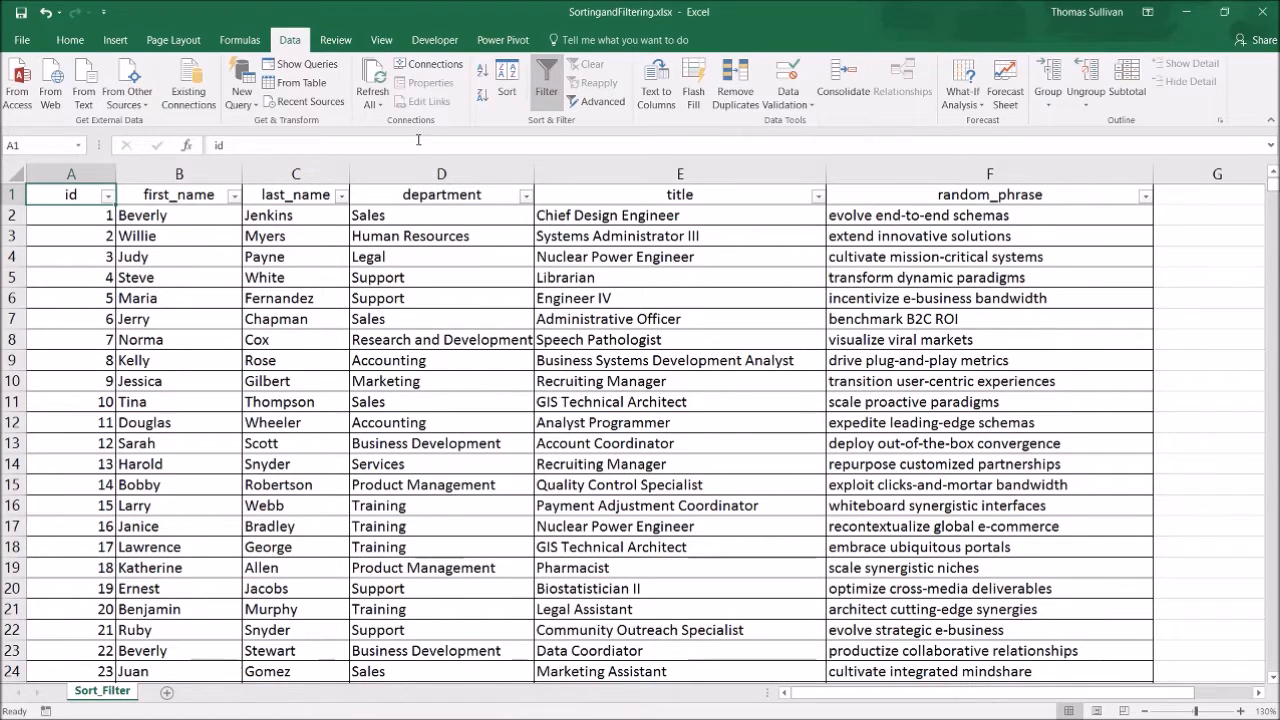
pyautogui.click(203, 232)
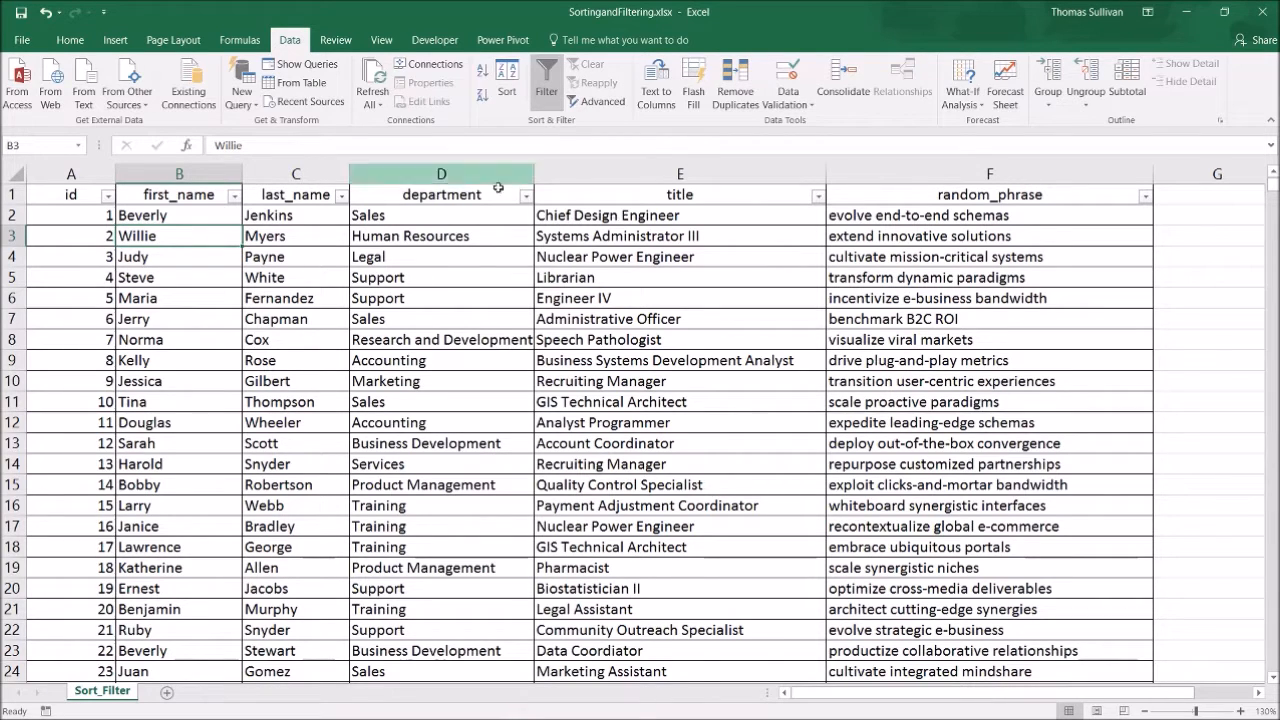
pyautogui.click(527, 198)
pyautogui.click(527, 198)
pyautogui.click(342, 196)
pyautogui.click(342, 196)
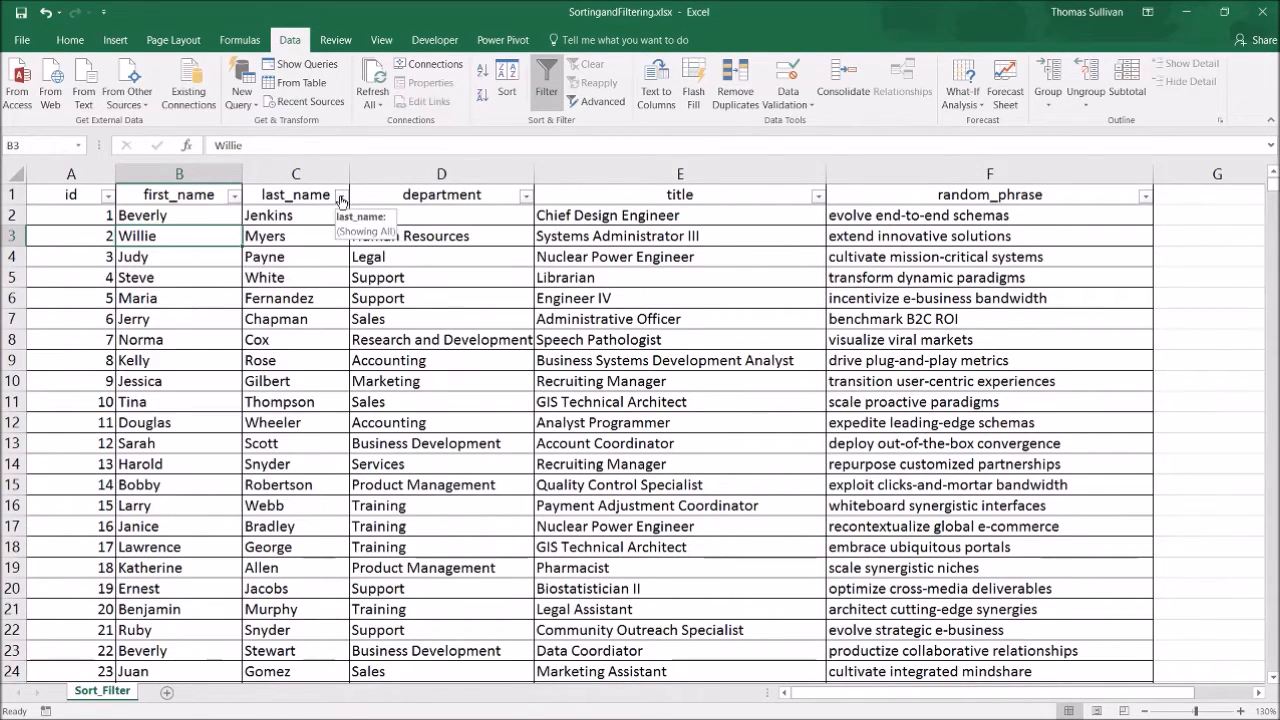
# Step: Use the id column's header filter to sort the table largest to smallest, and return it to smallest to largest
pyautogui.click(107, 196)
pyautogui.click(95, 236)
pyautogui.click(107, 196)
pyautogui.click(75, 215)
pyautogui.click(107, 196)
pyautogui.click(75, 215)
pyautogui.click(107, 196)
pyautogui.click(80, 236)
pyautogui.click(105, 198)
pyautogui.click(91, 215)
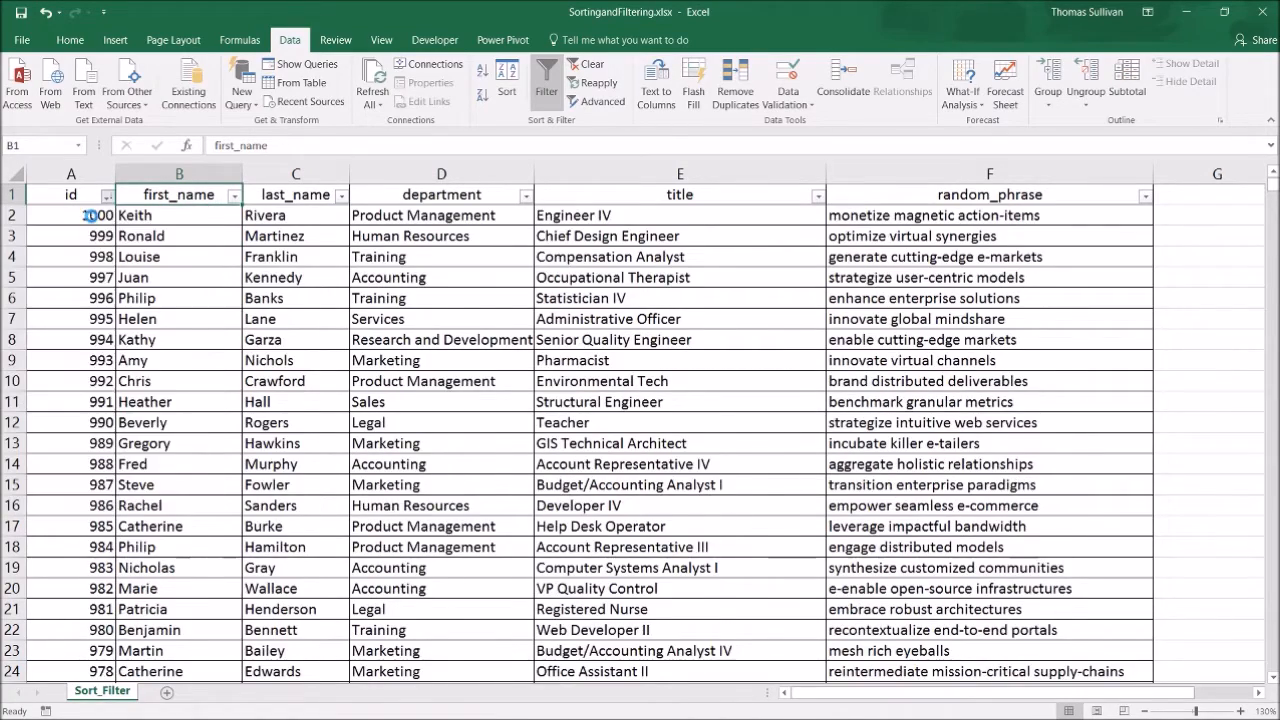
pyautogui.scroll(-3, 258, 338)
pyautogui.scroll(3, 258, 338)
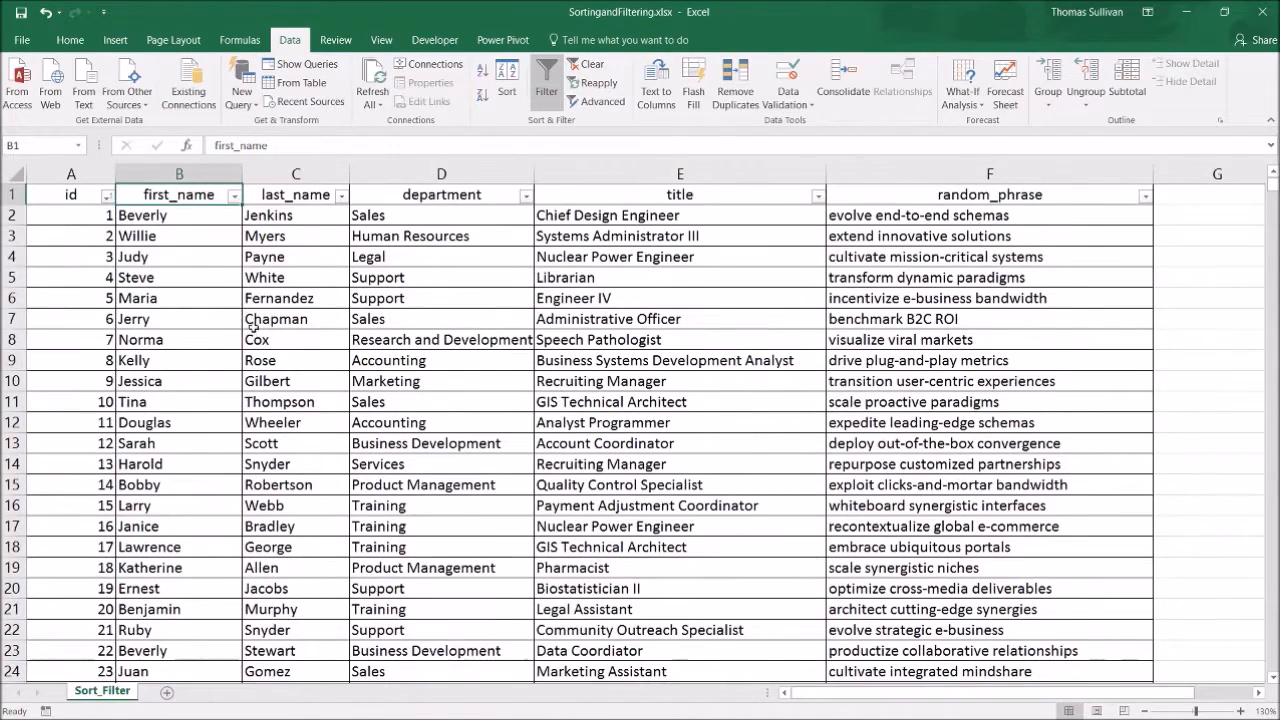
pyautogui.click(292, 236)
pyautogui.click(341, 196)
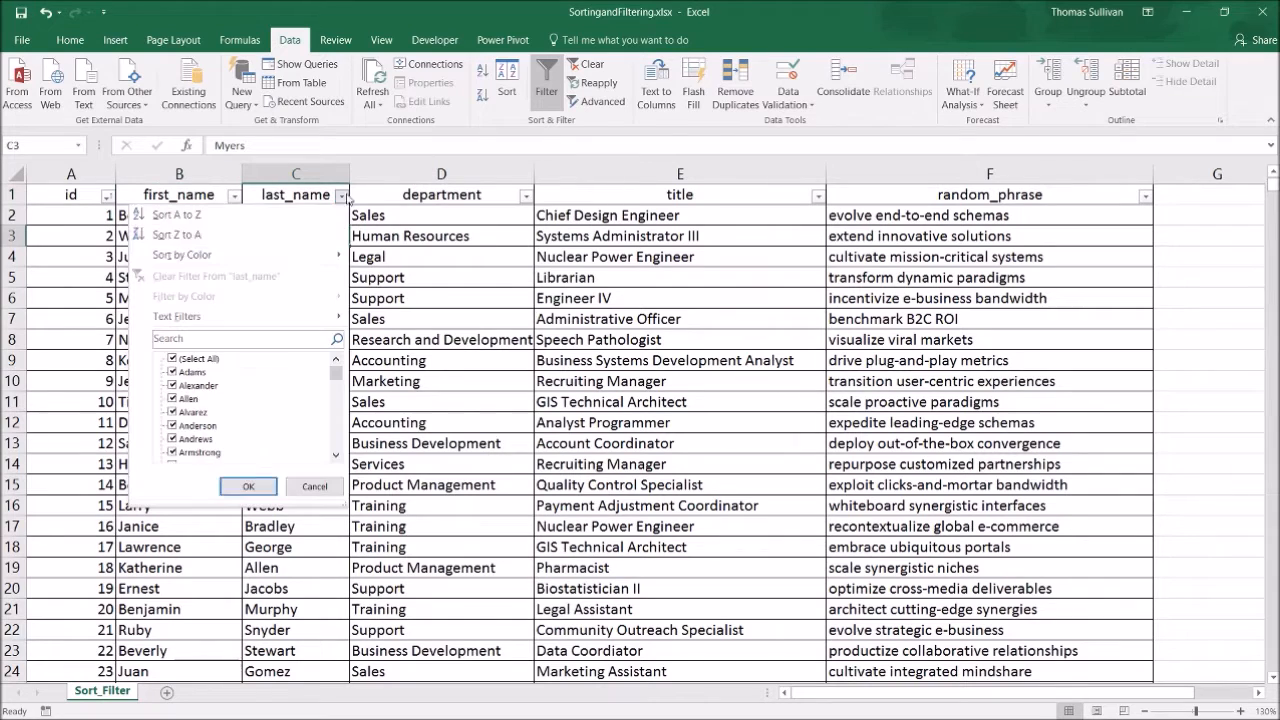
pyautogui.press('Escape')
pyautogui.click(380, 278)
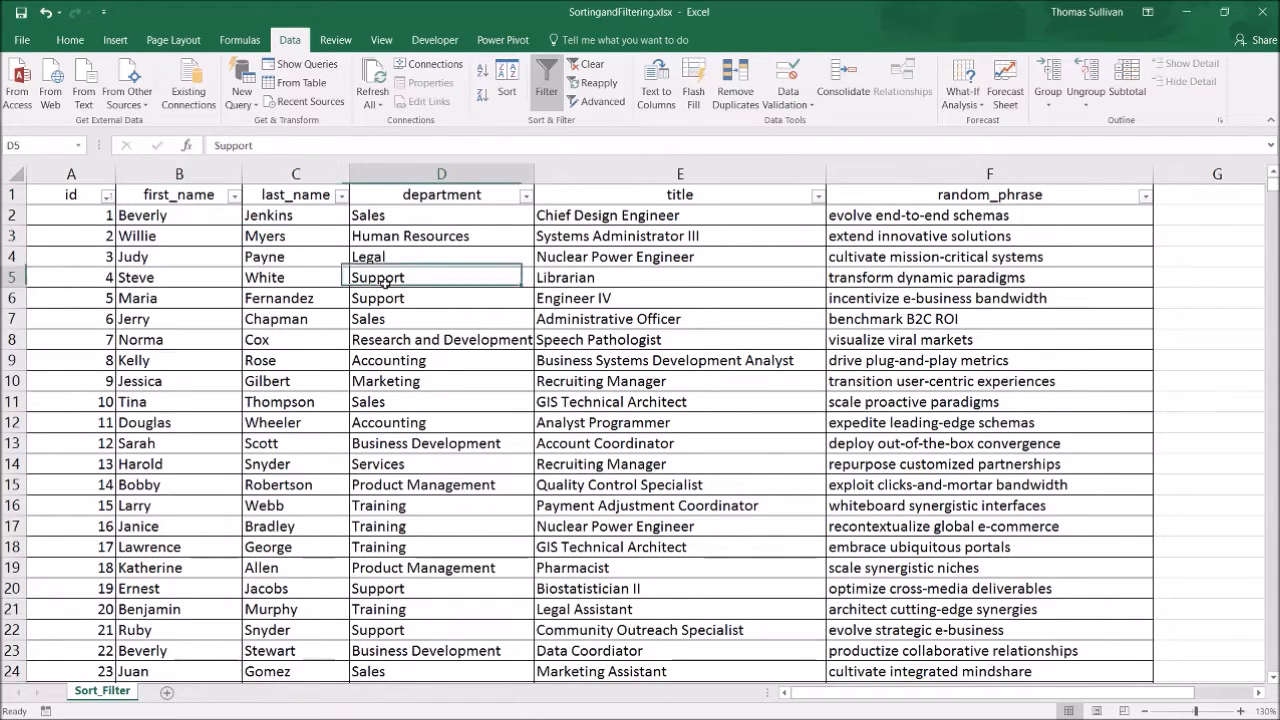
# Step: Sort the table by first_name Z to A, followed by department A to Z, using the header filters
pyautogui.click(235, 196)
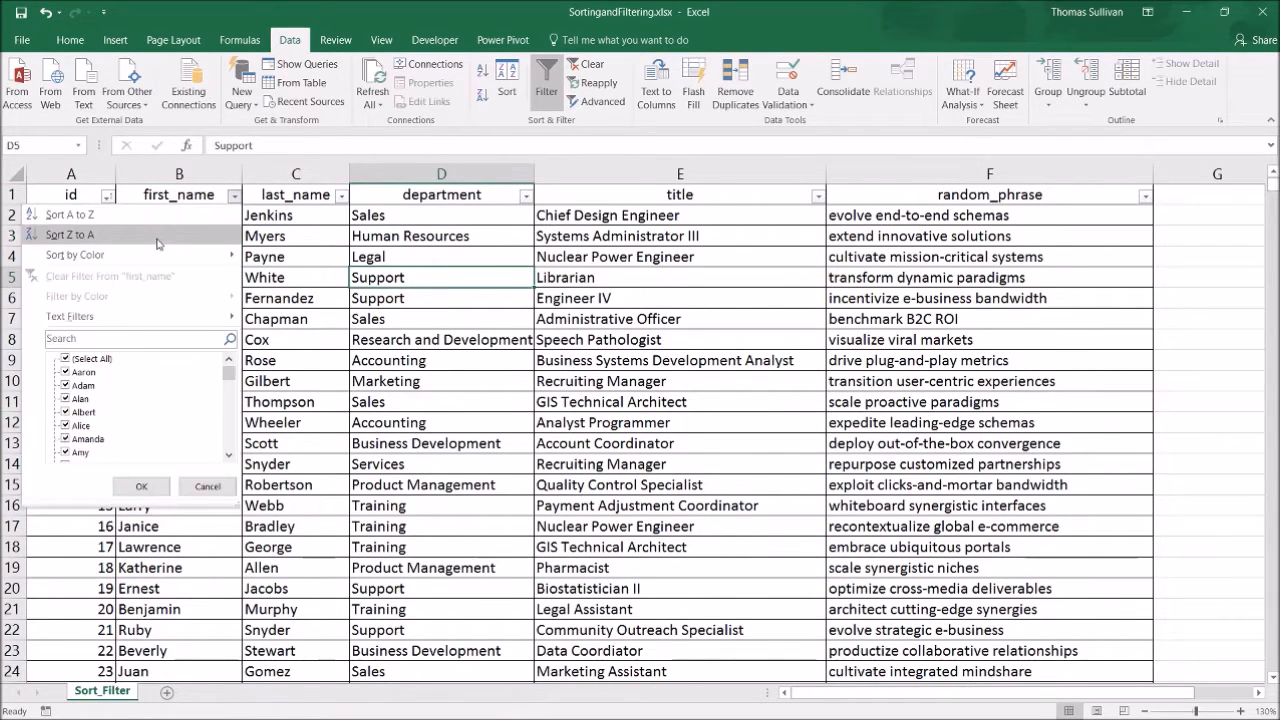
pyautogui.click(60, 236)
pyautogui.click(525, 196)
pyautogui.click(362, 214)
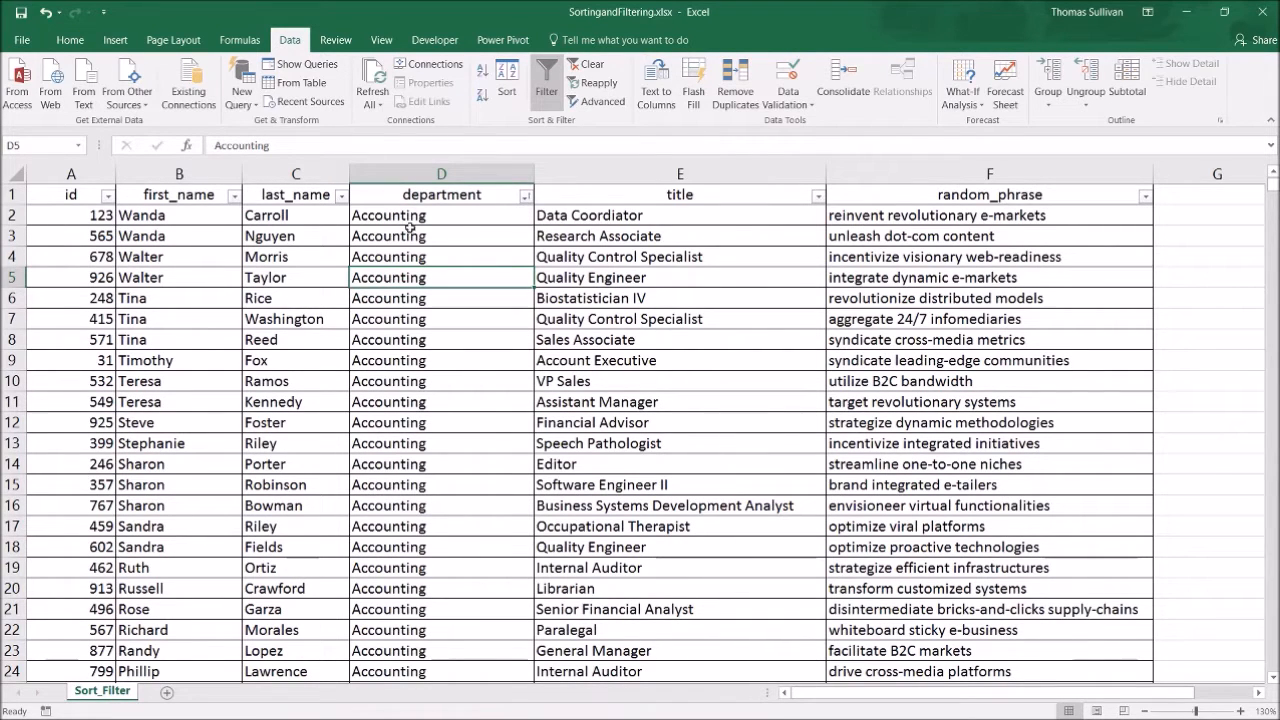
pyautogui.click(238, 379)
pyautogui.click(526, 196)
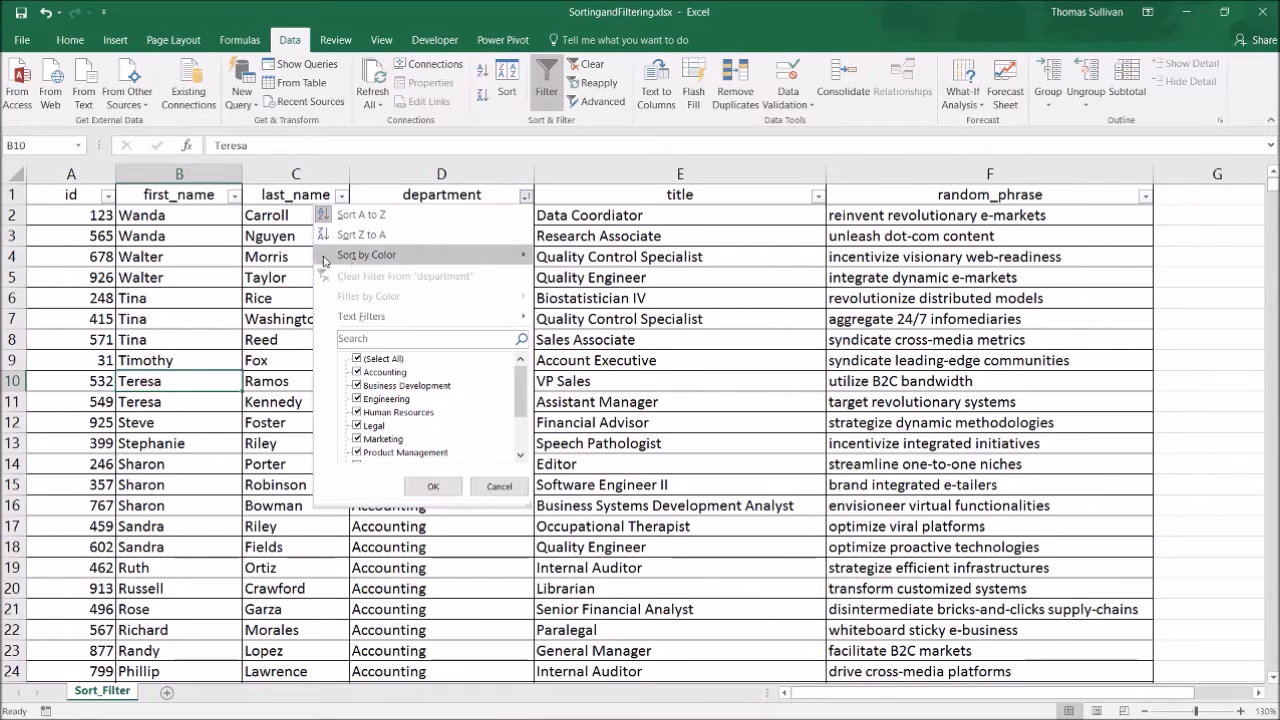
pyautogui.click(228, 275)
pyautogui.click(525, 196)
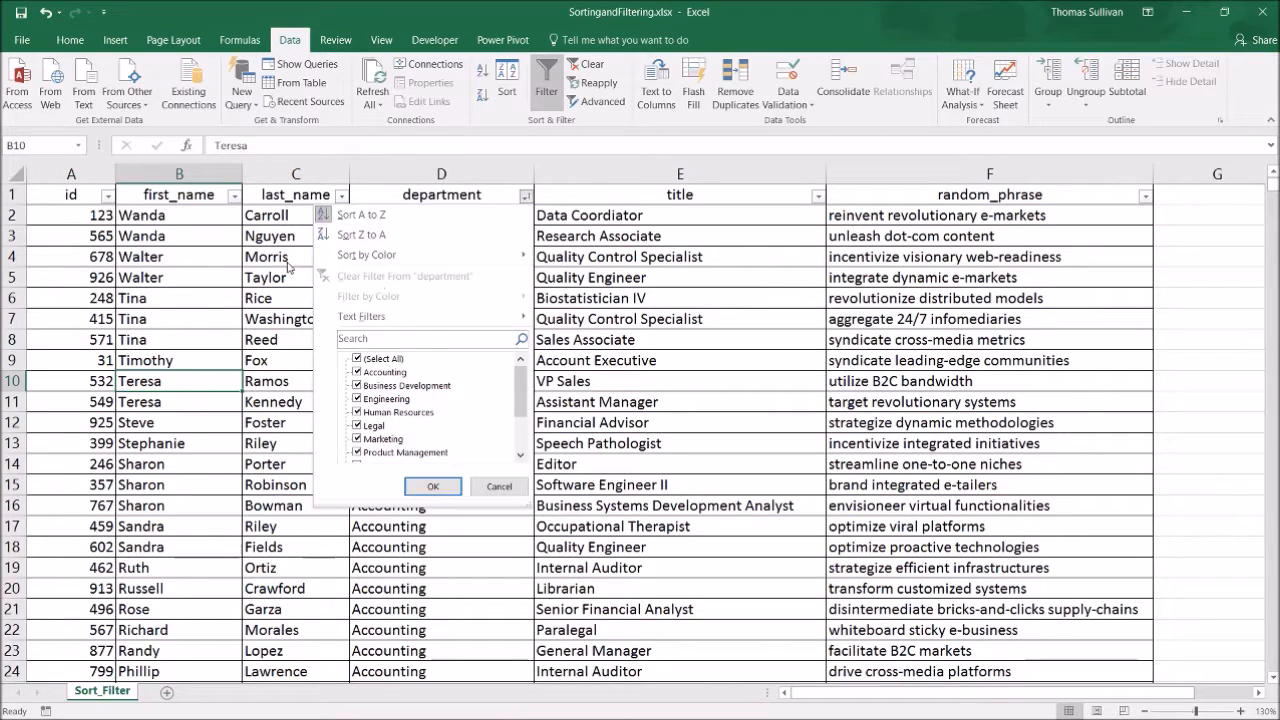
pyautogui.click(433, 486)
pyautogui.click(414, 256)
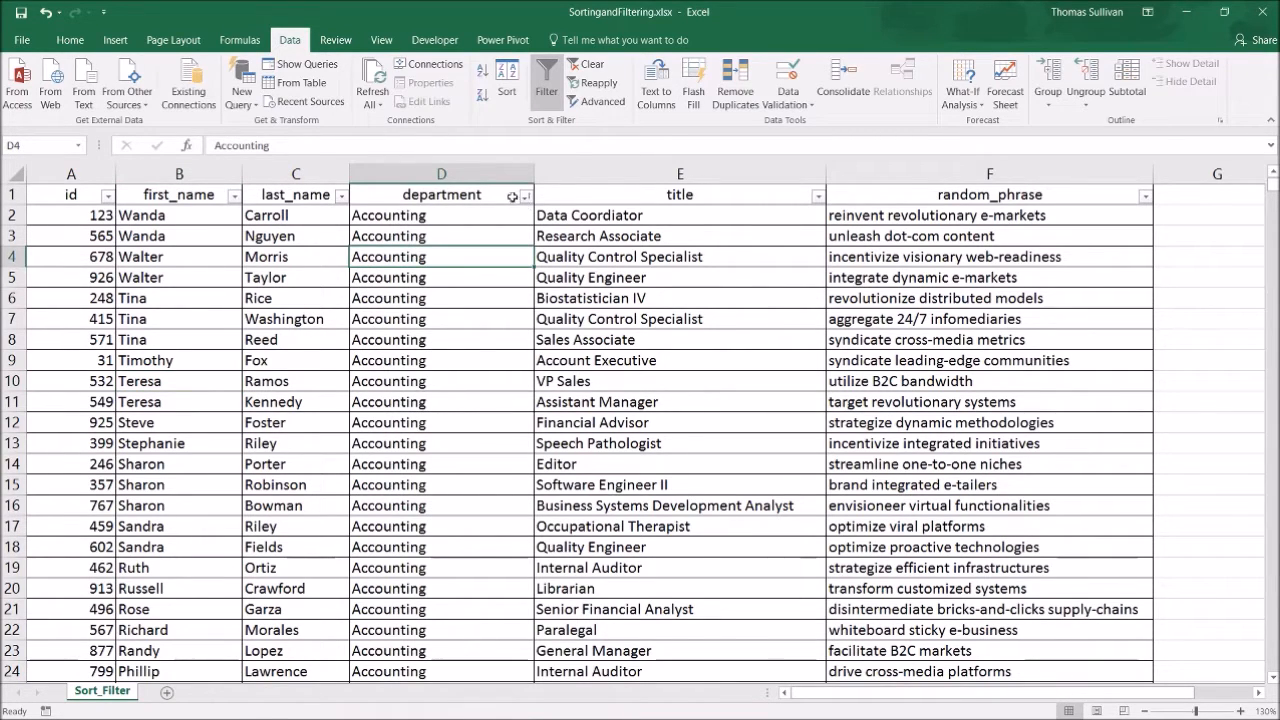
# Step: Turn header filtering off and on again, and sort the table by id from smallest to largest
pyautogui.click(549, 103)
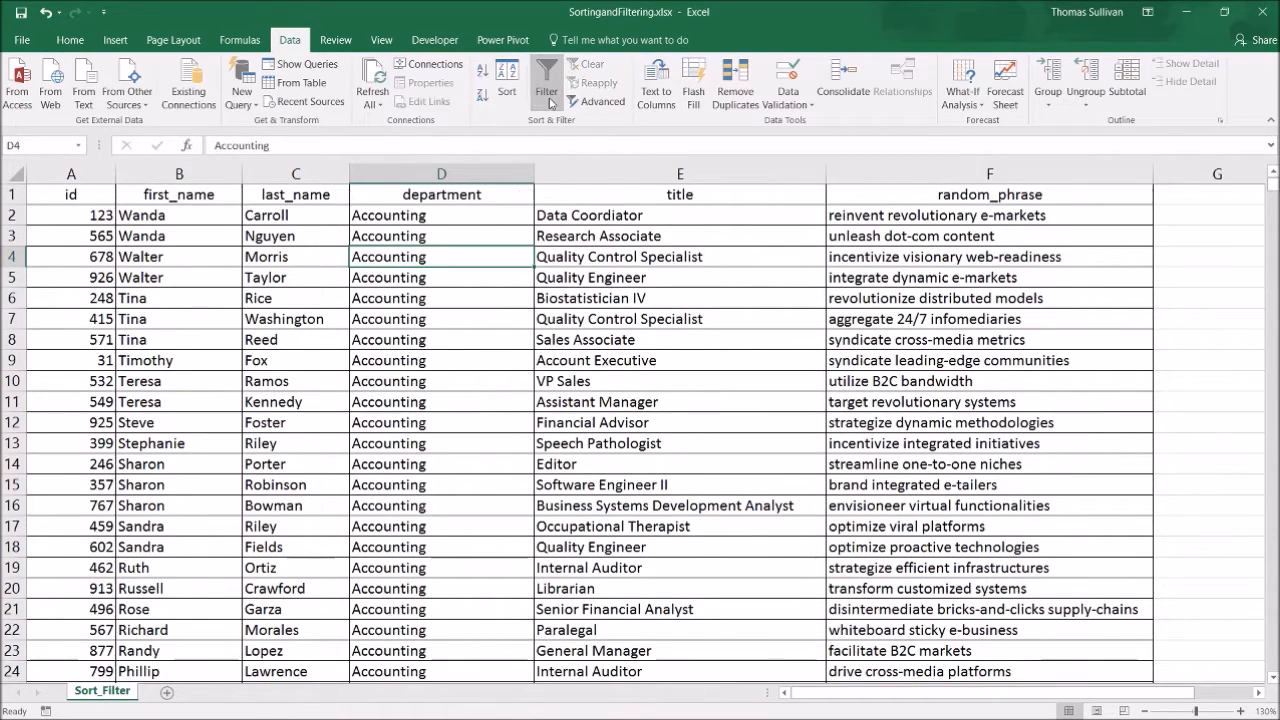
pyautogui.click(546, 85)
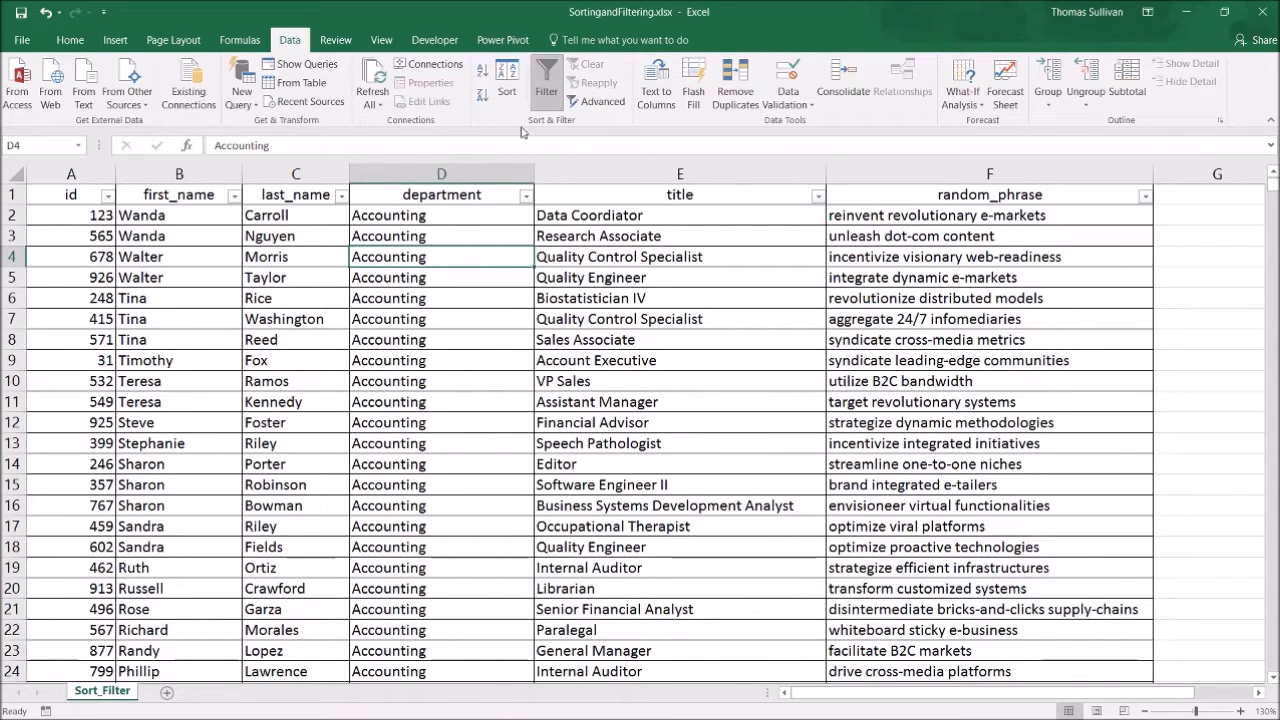
pyautogui.scroll(-4, 346, 388)
pyautogui.scroll(4, 346, 388)
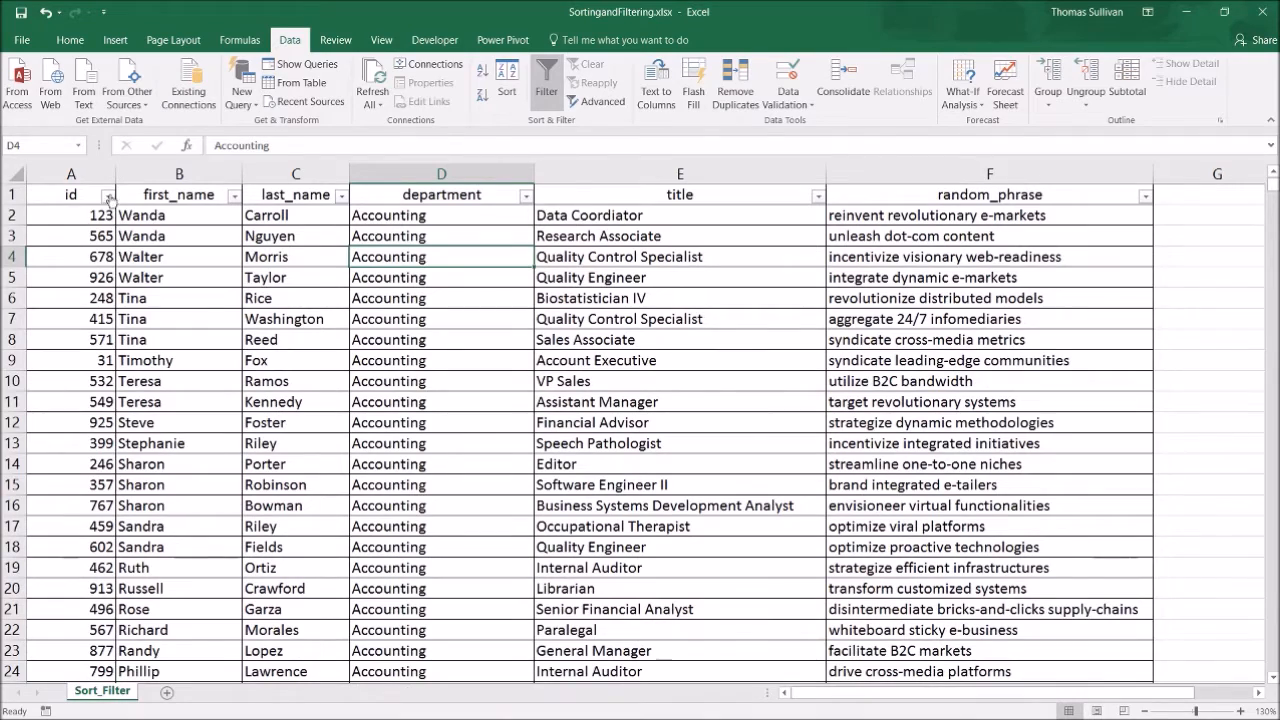
pyautogui.click(108, 196)
pyautogui.click(89, 217)
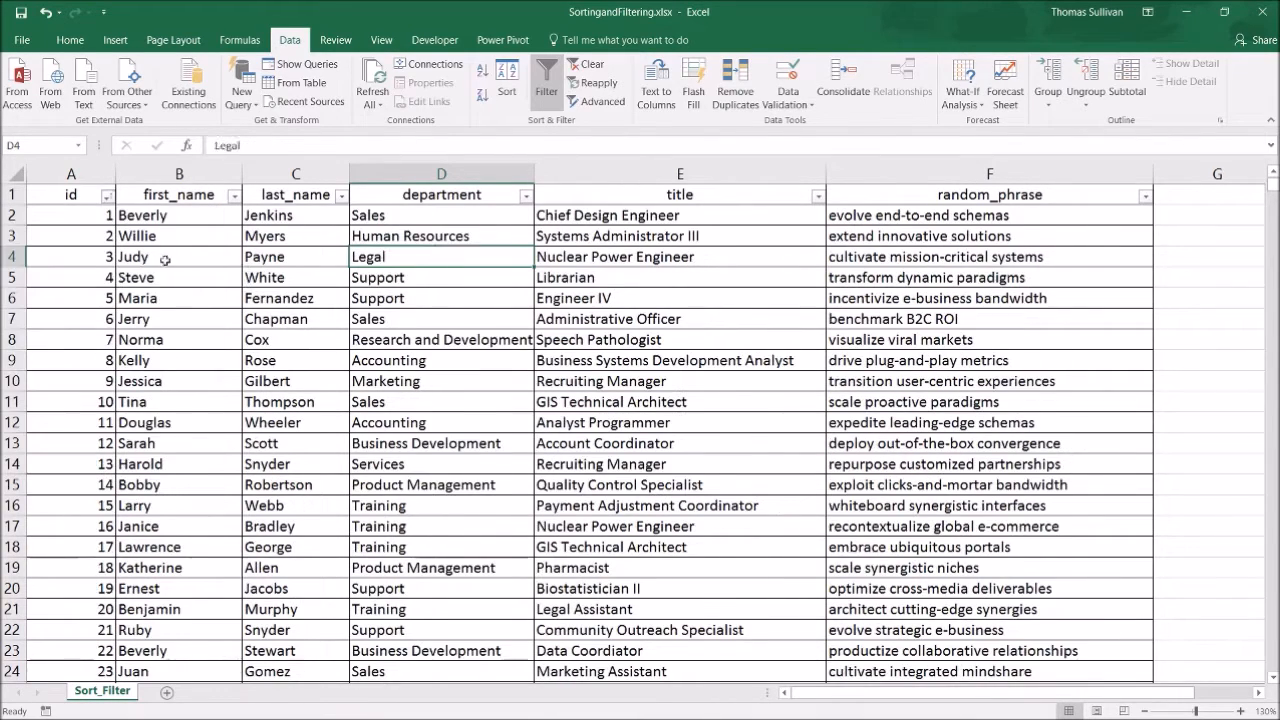
# Step: Turn header filtering off, look over the plain table, and turn filtering back on
pyautogui.click(168, 276)
pyautogui.click(548, 85)
pyautogui.click(425, 546)
pyautogui.scroll(-3, 413, 434)
pyautogui.scroll(3, 382, 465)
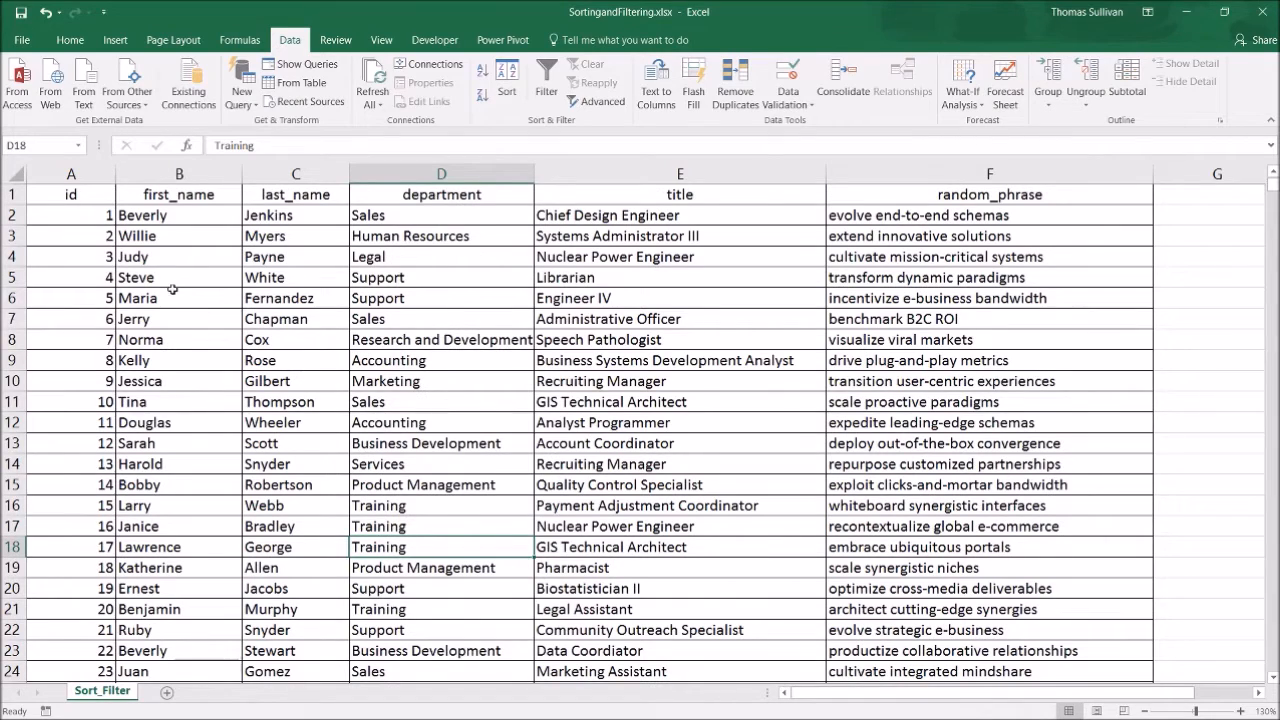
pyautogui.click(186, 262)
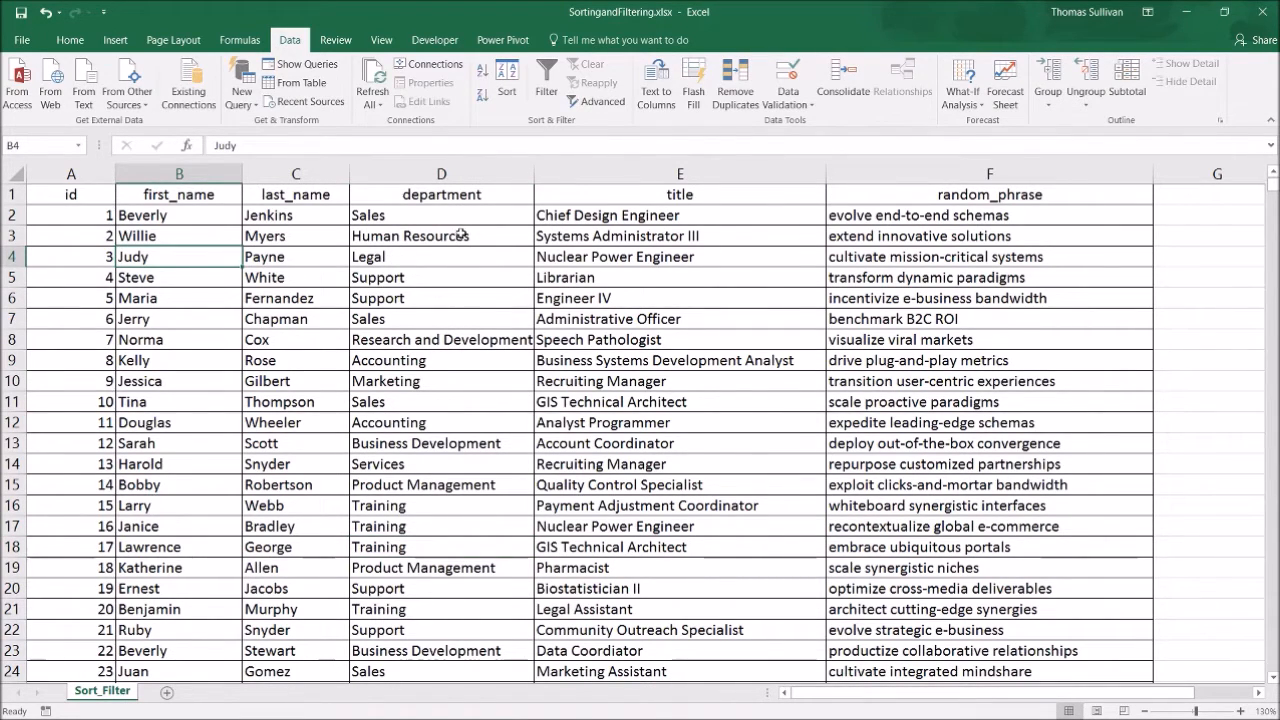
pyautogui.click(546, 80)
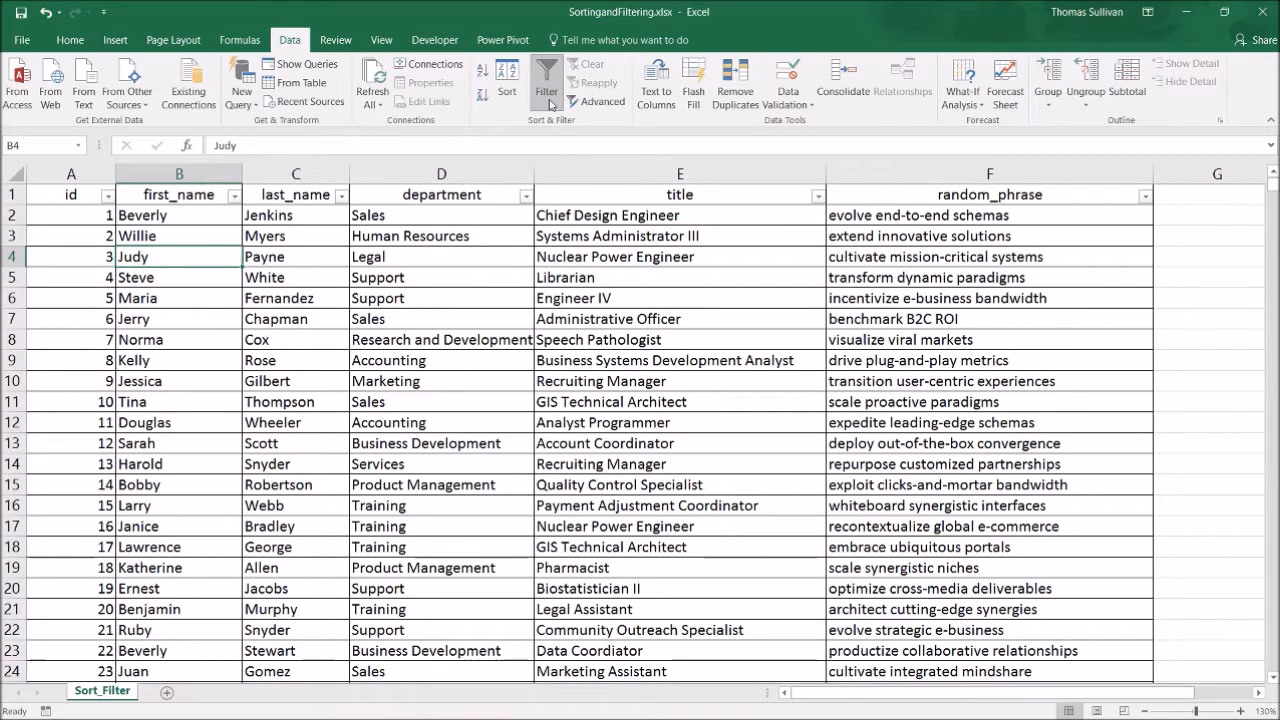
# Step: Filter the department column to show only Engineering rows
pyautogui.click(526, 195)
pyautogui.click(526, 196)
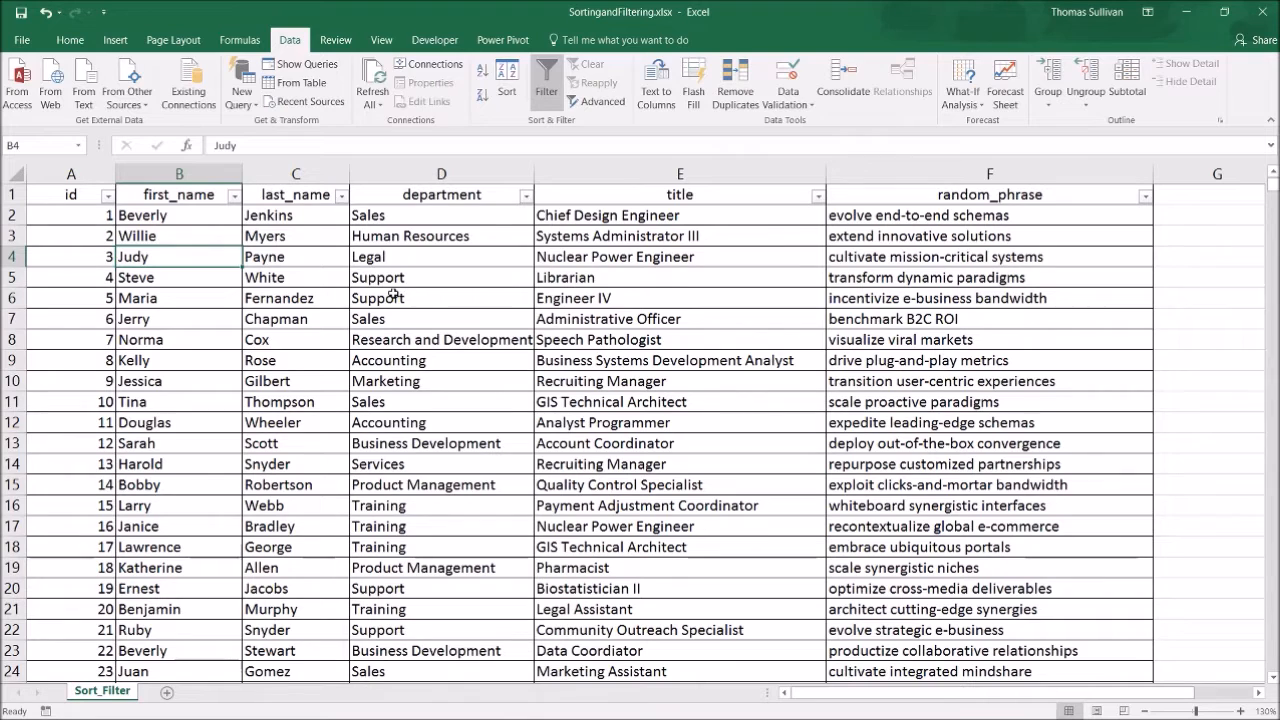
pyautogui.click(412, 220)
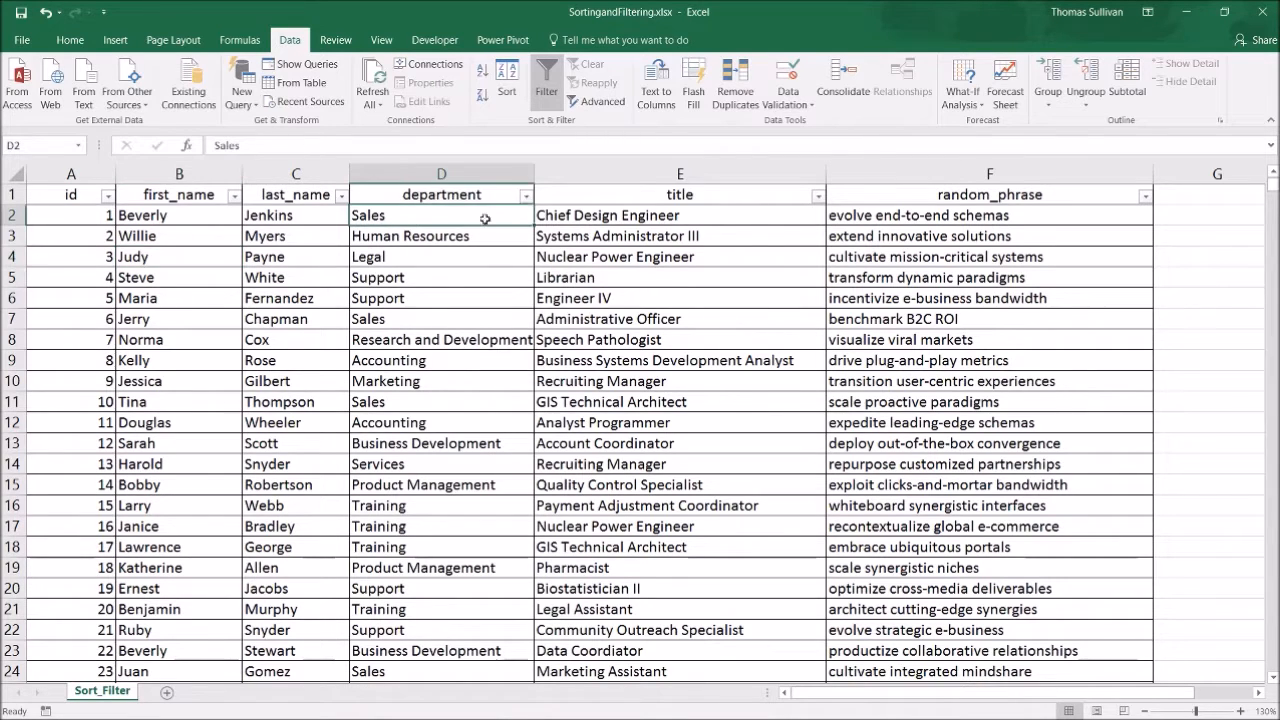
pyautogui.click(526, 196)
pyautogui.click(386, 358)
pyautogui.moveTo(520, 395)
pyautogui.mouseDown()
pyautogui.moveTo(519, 447)
pyautogui.moveTo(520, 412)
pyautogui.mouseUp()
pyautogui.click(388, 398)
pyautogui.click(453, 491)
pyautogui.click(381, 359)
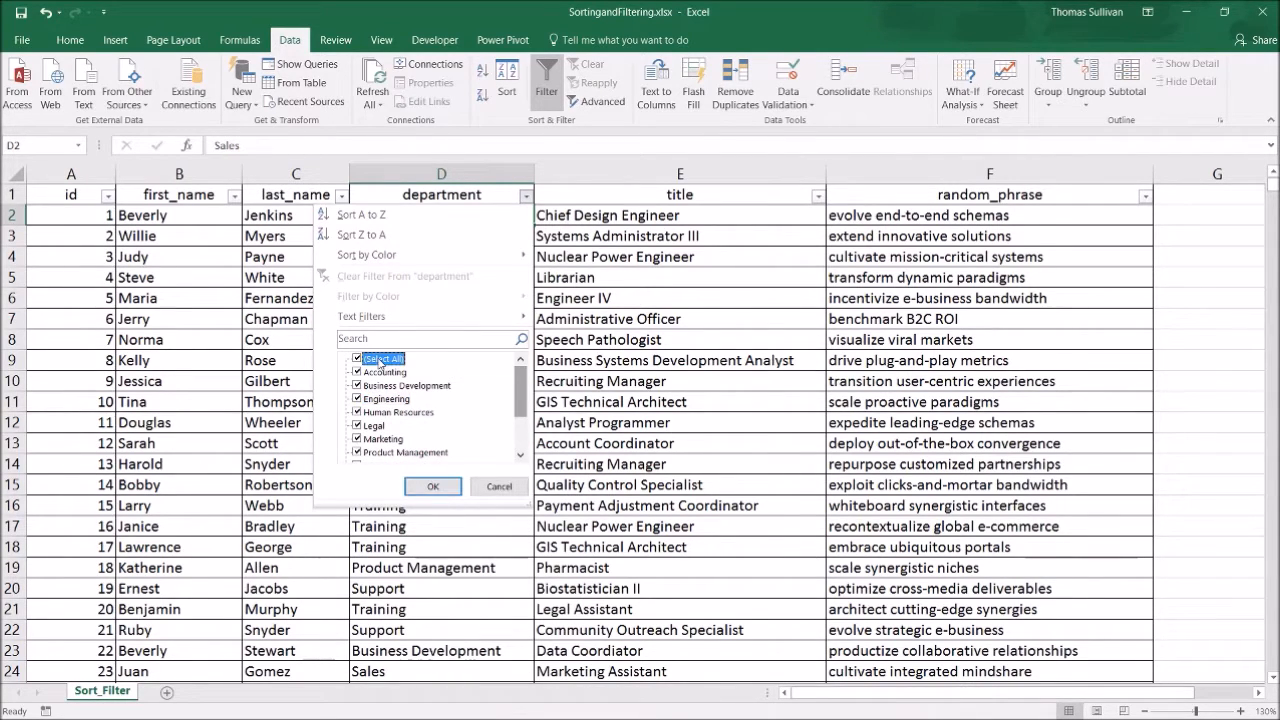
pyautogui.click(384, 359)
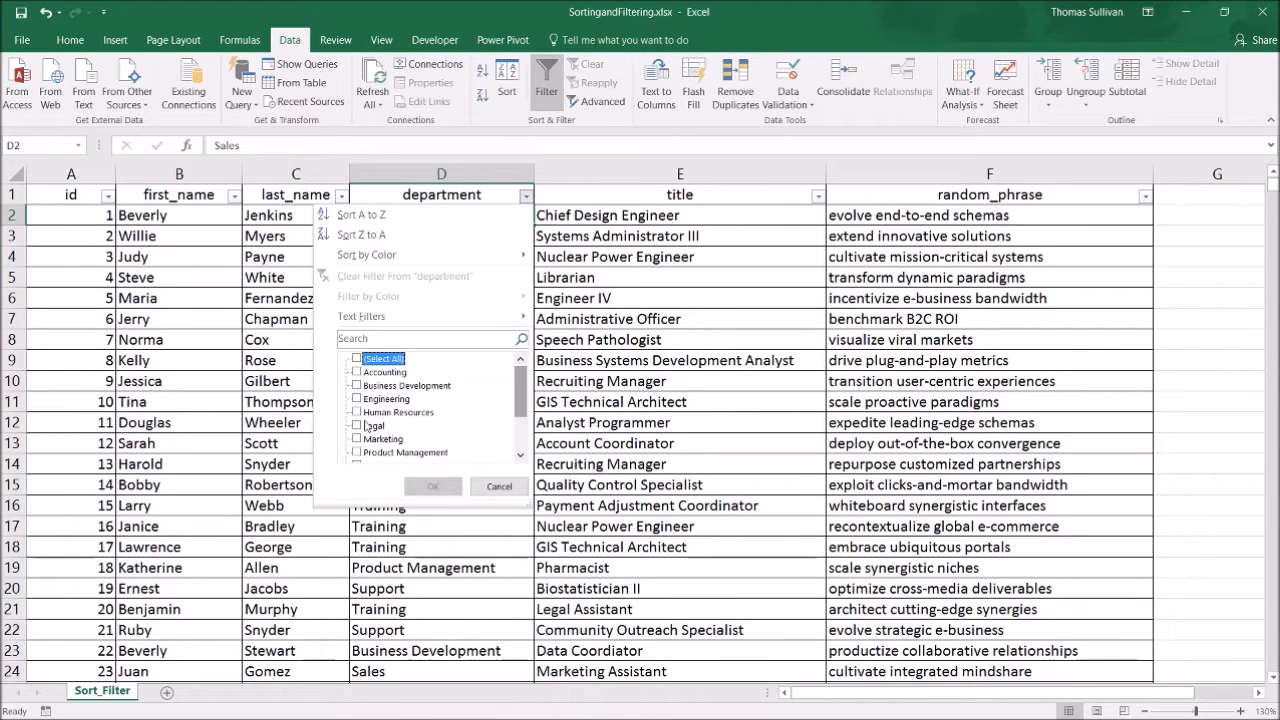
pyautogui.click(362, 399)
pyautogui.click(431, 486)
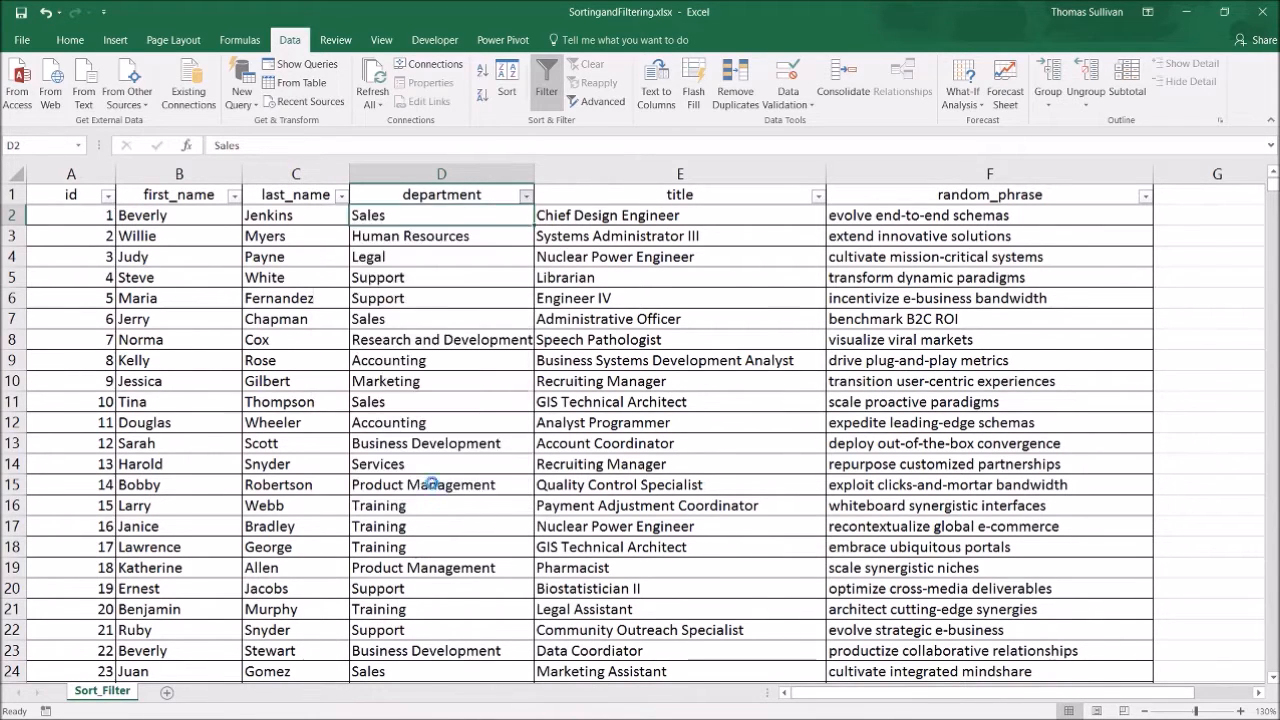
# Step: Check the id column's count and examine the filtered Engineering rows down to the end of the table
pyautogui.click(95, 175)
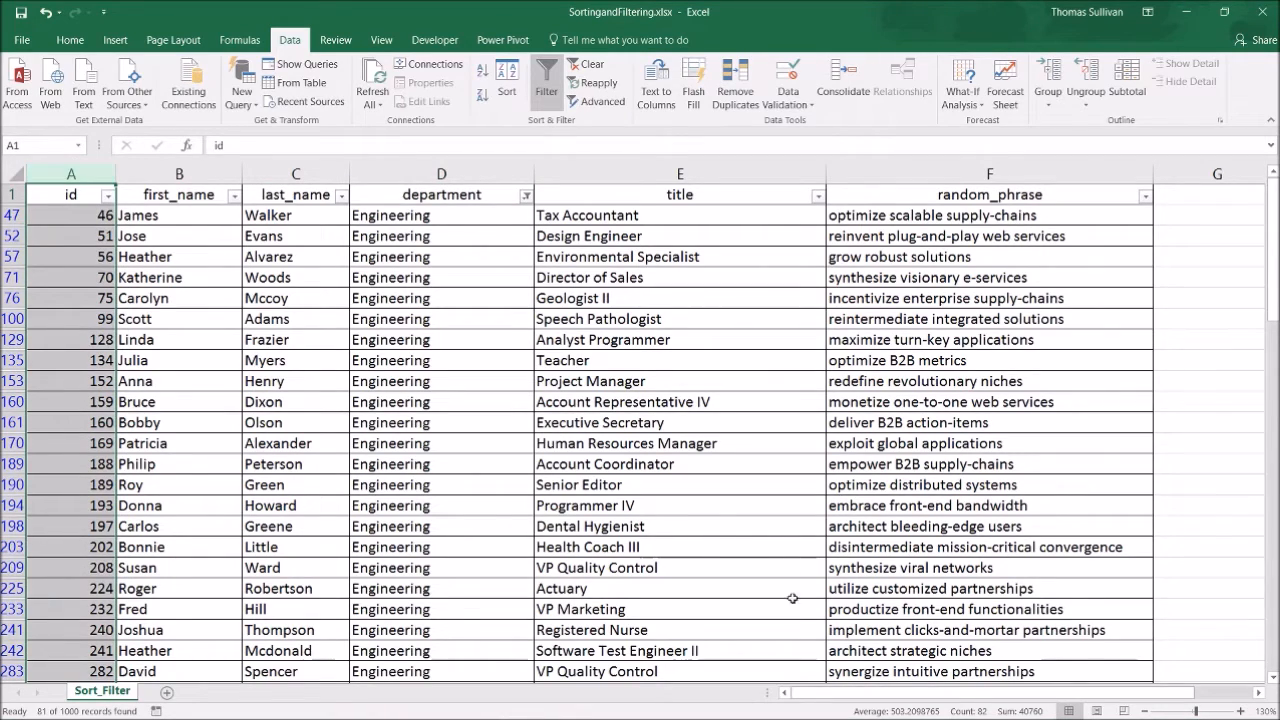
pyautogui.scroll(-14, 85, 349)
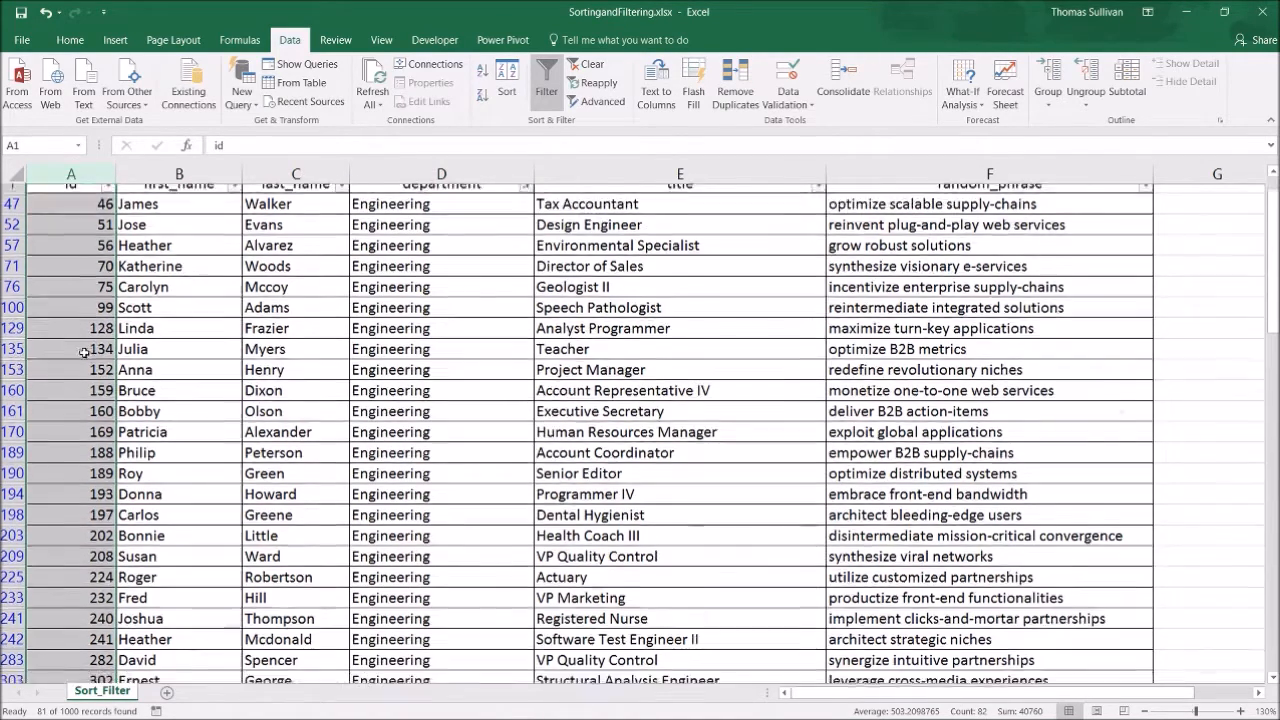
pyautogui.scroll(-7, 85, 349)
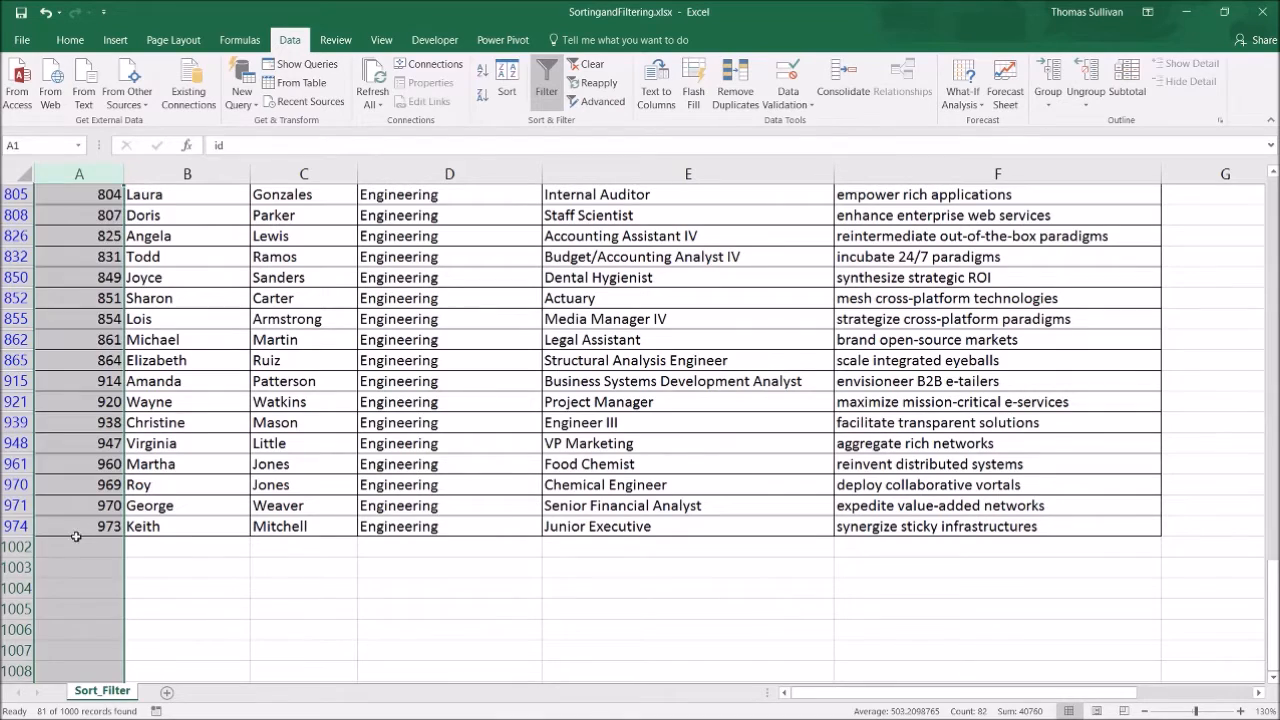
# Step: Select the filtered Engineering rows upward from row 974, copy them, and deselect them without pasting
pyautogui.moveTo(15, 526); pyautogui.dragTo(22, 238)
pyautogui.click(187, 608)
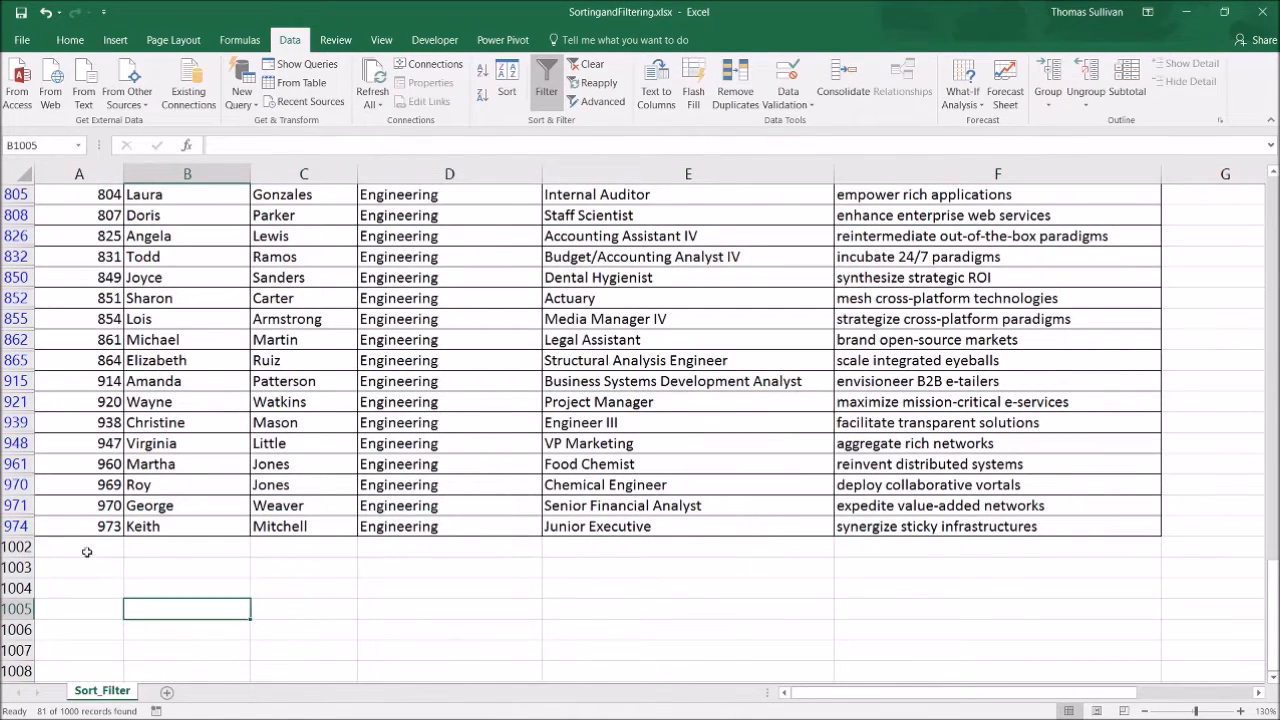
pyautogui.moveTo(13, 526); pyautogui.dragTo(3, 8)
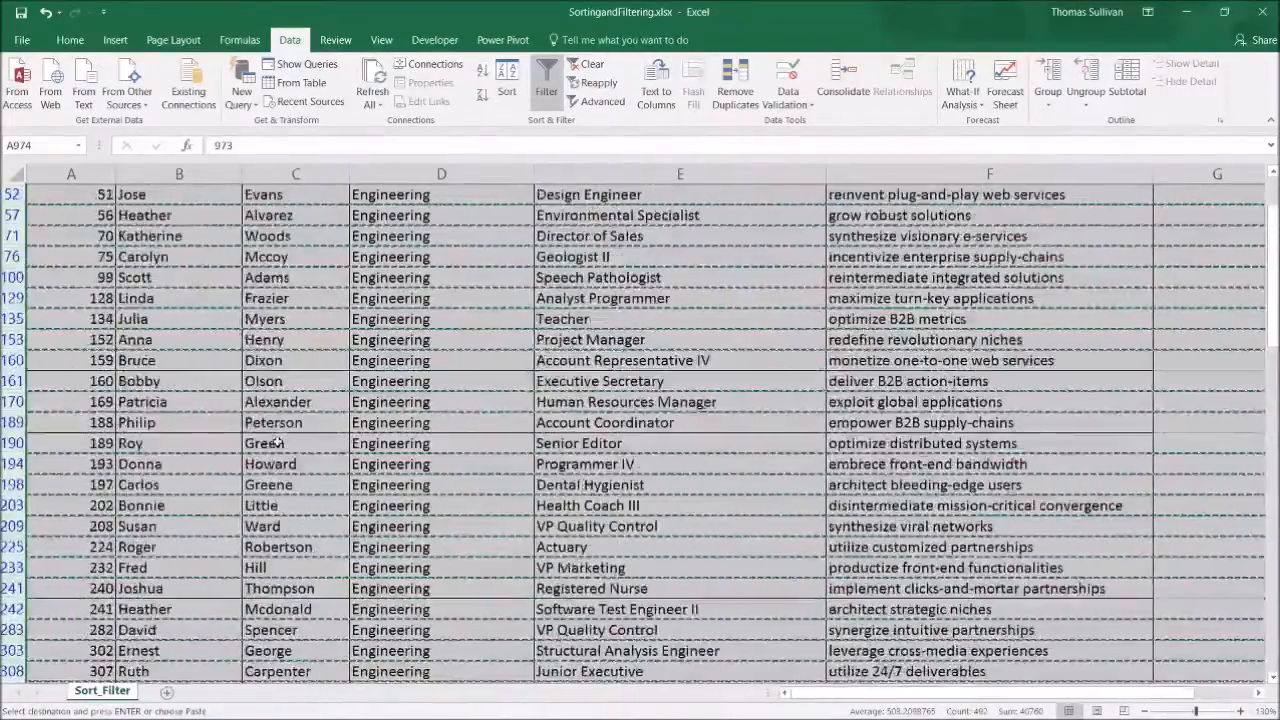
pyautogui.click(290, 298)
# Step: Turn off filtering to show all records and check the id column's count
pyautogui.click(546, 88)
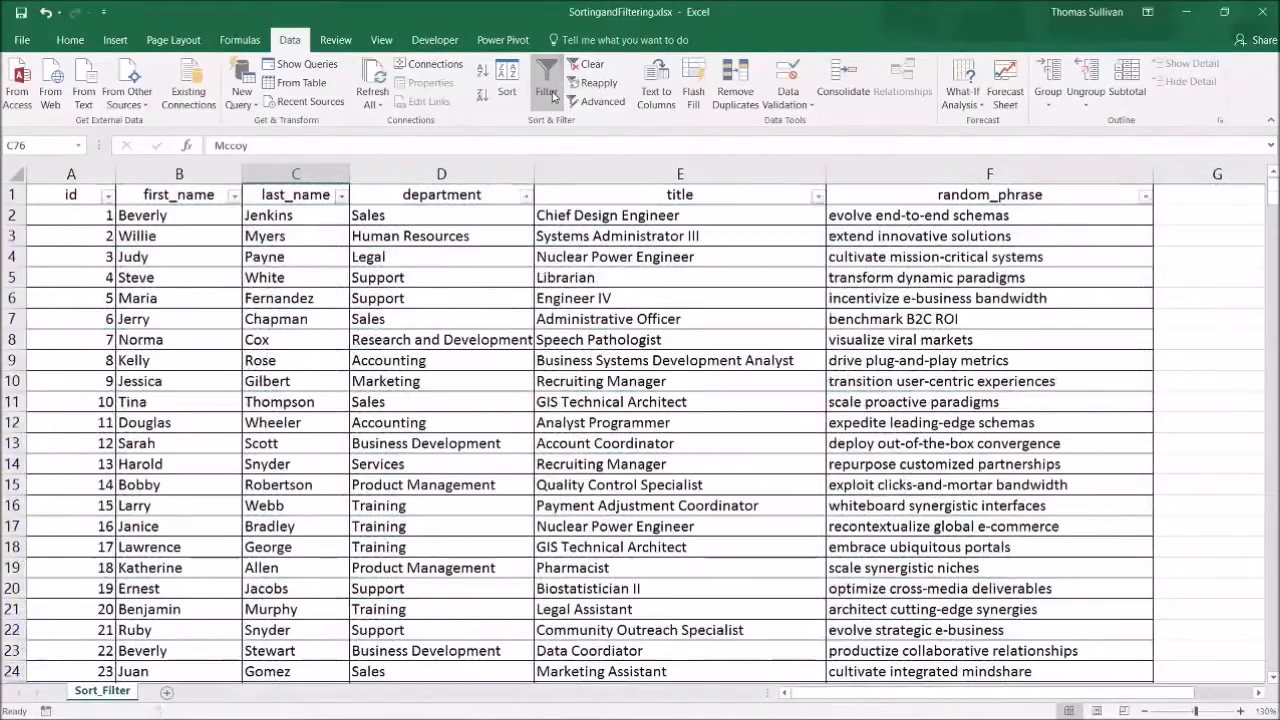
pyautogui.click(87, 177)
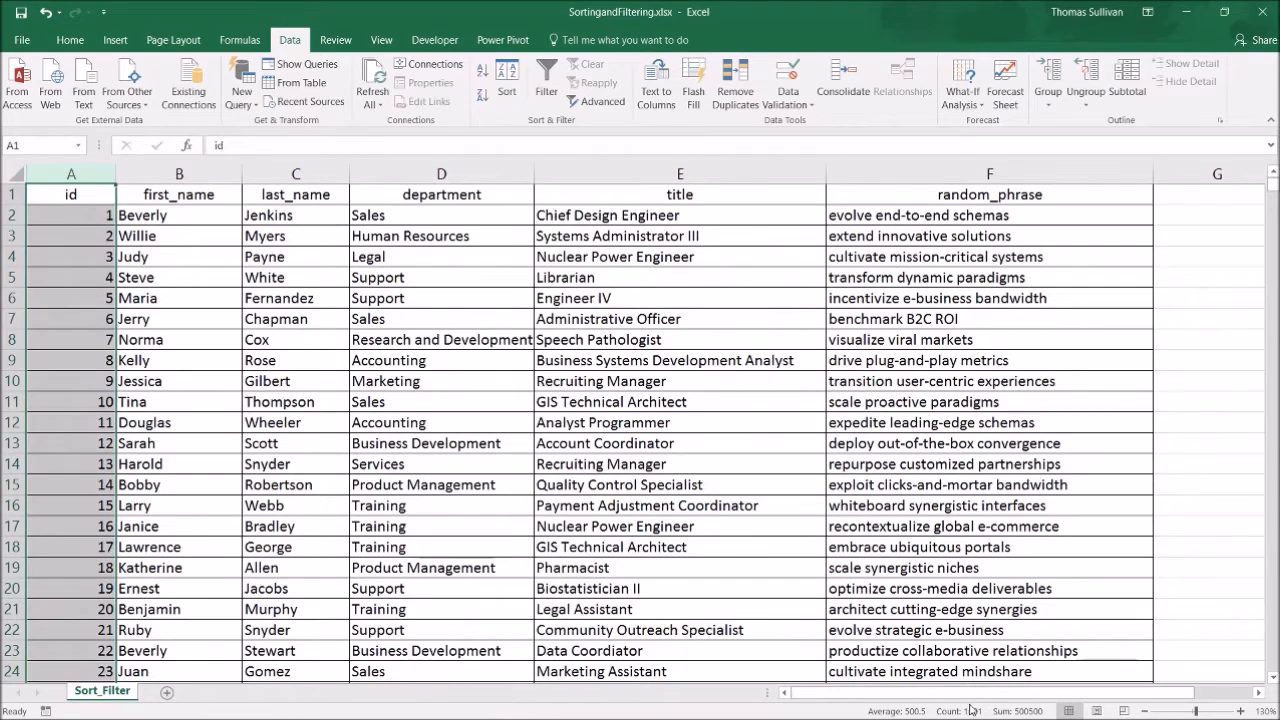
pyautogui.click(658, 279)
# Step: Widen the department column so that Research and Development fits inside its cell
pyautogui.click(574, 258)
pyautogui.moveTo(556, 172); pyautogui.dragTo(556, 172)
pyautogui.click(650, 297)
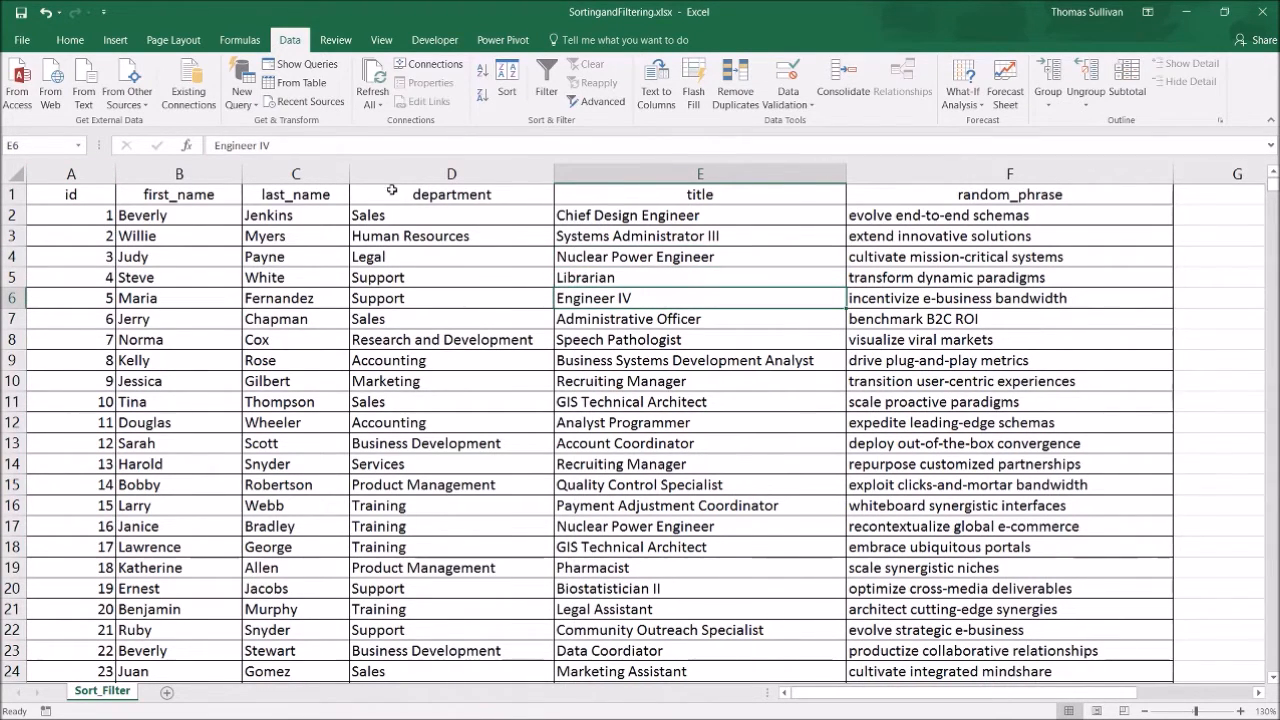
# Step: Turn filtering back on for the header row and look over the entries in the random_phrase column
pyautogui.click(546, 82)
pyautogui.click(1165, 197)
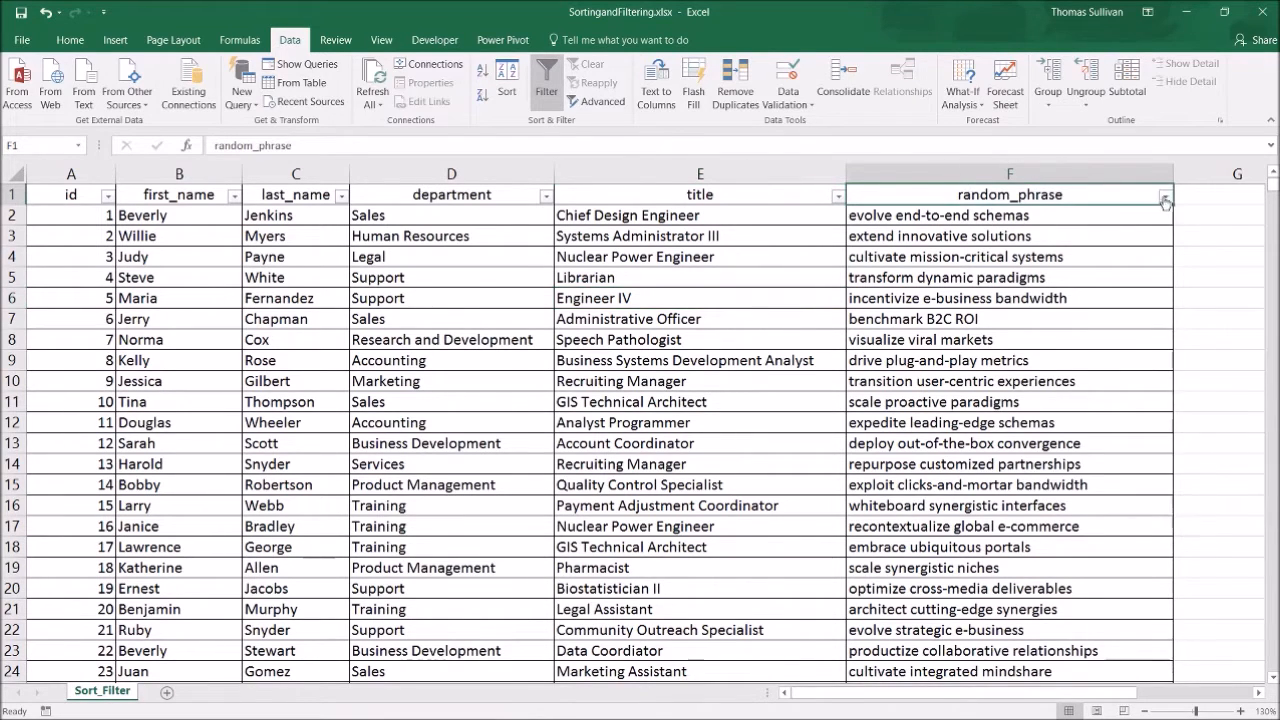
pyautogui.click(1167, 200)
pyautogui.click(1028, 362)
pyautogui.scroll(-11, 1020, 362)
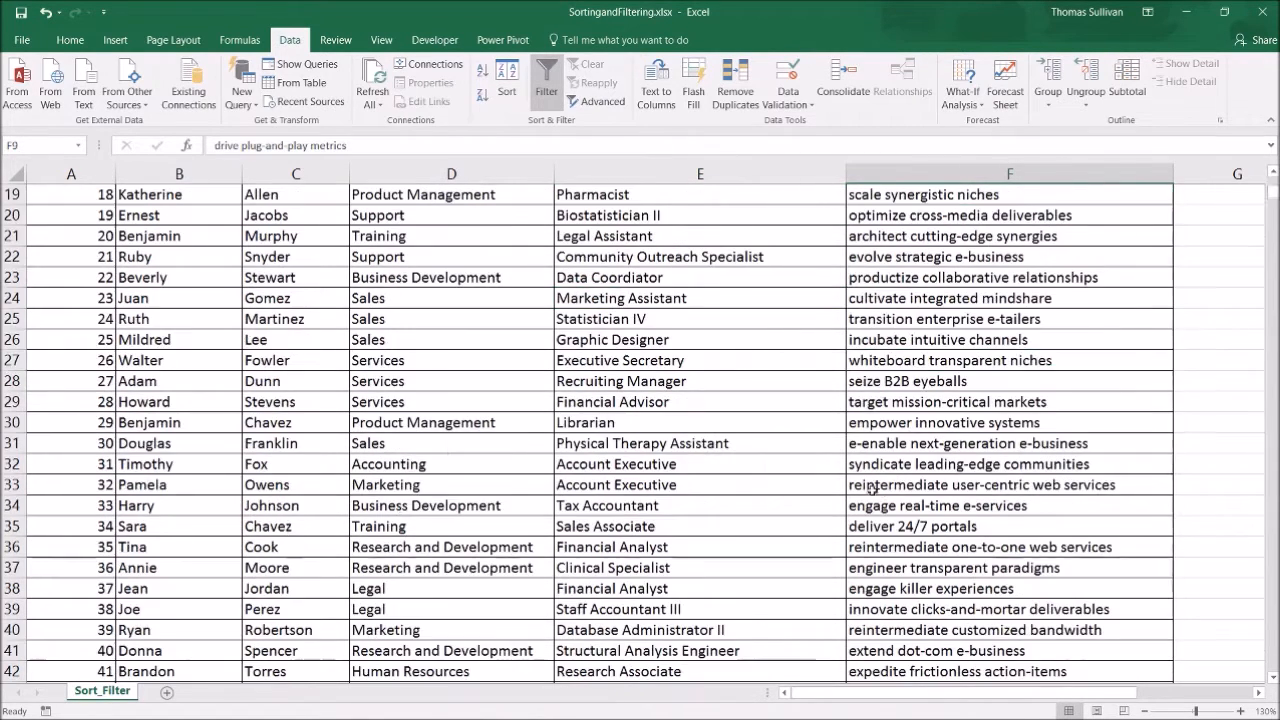
pyautogui.scroll(10, 1018, 361)
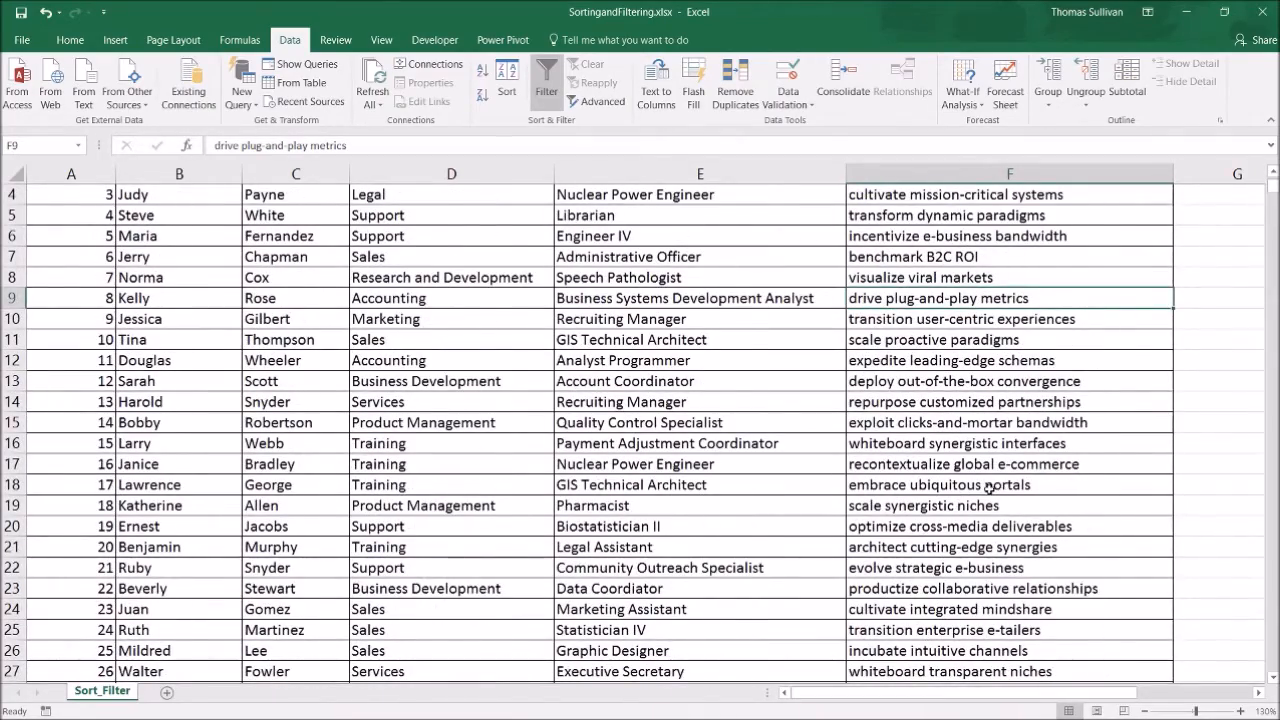
pyautogui.scroll(1, 988, 488)
pyautogui.click(995, 337)
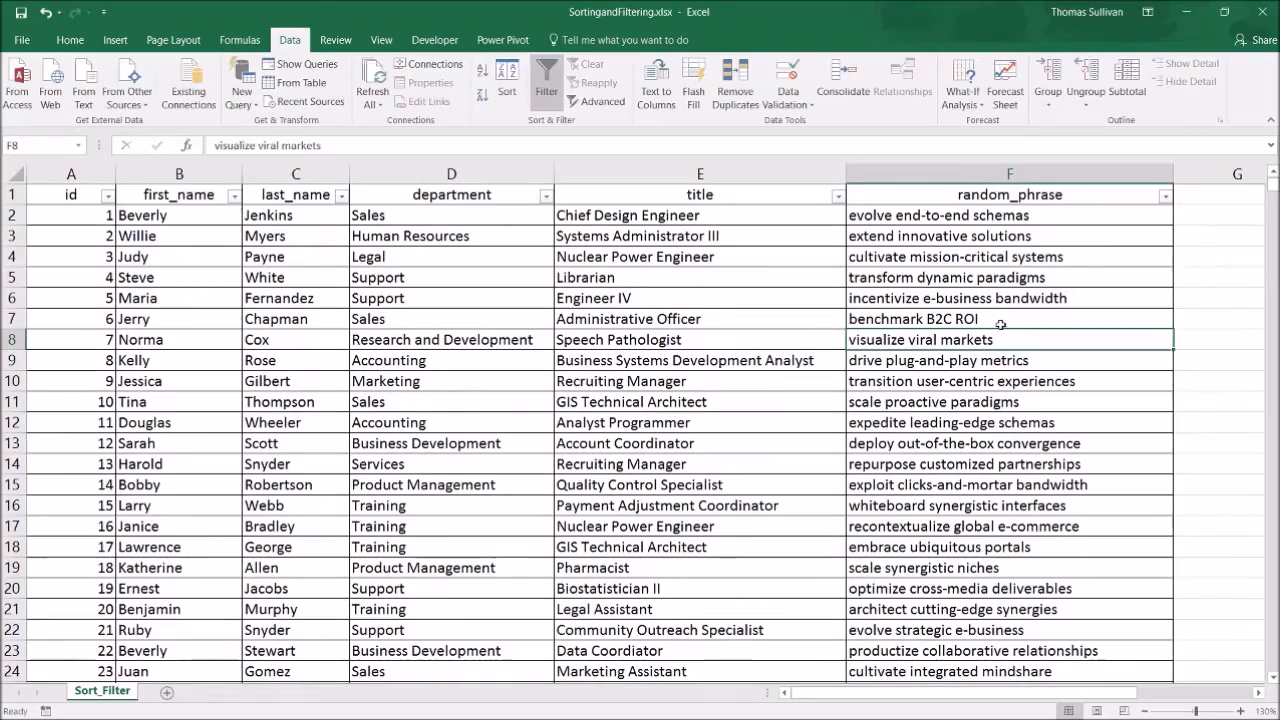
pyautogui.scroll(-3, 1023, 543)
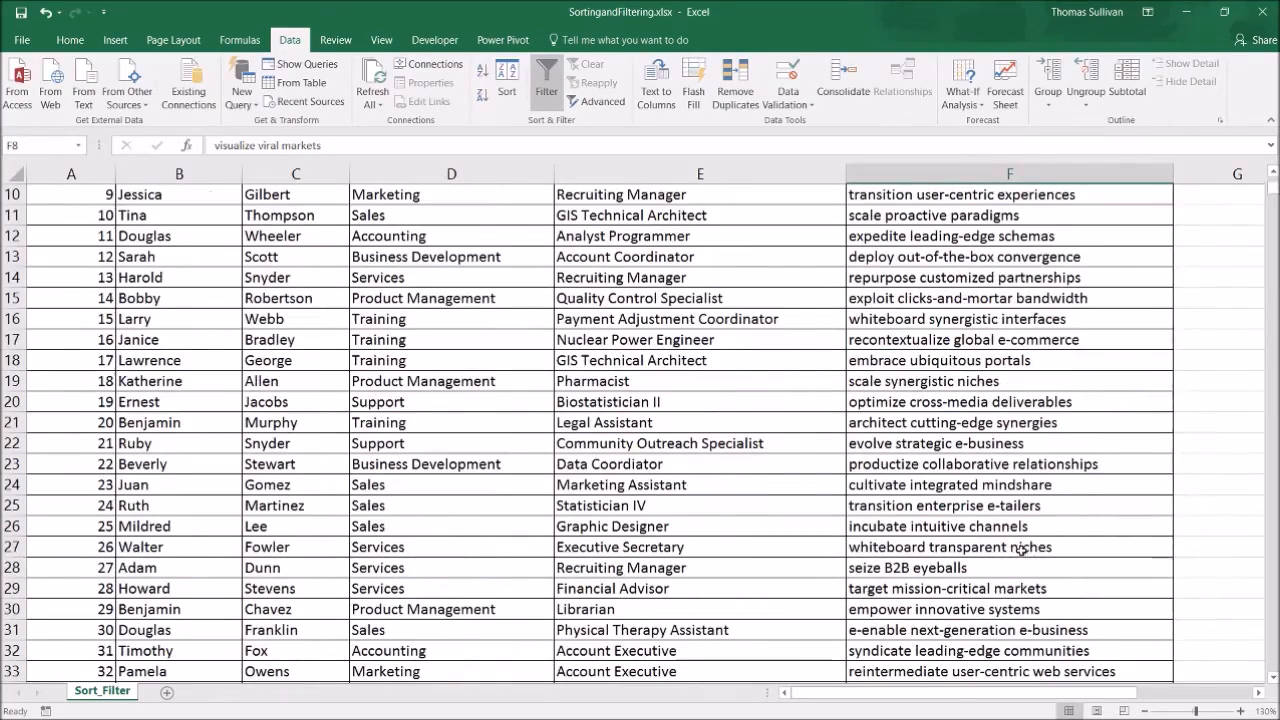
# Step: Filter the random_phrase column to show only phrases containing eyeballs
pyautogui.click(958, 572)
pyautogui.hotkey('ctrl', 'Down')
pyautogui.scroll(16, 965, 500)
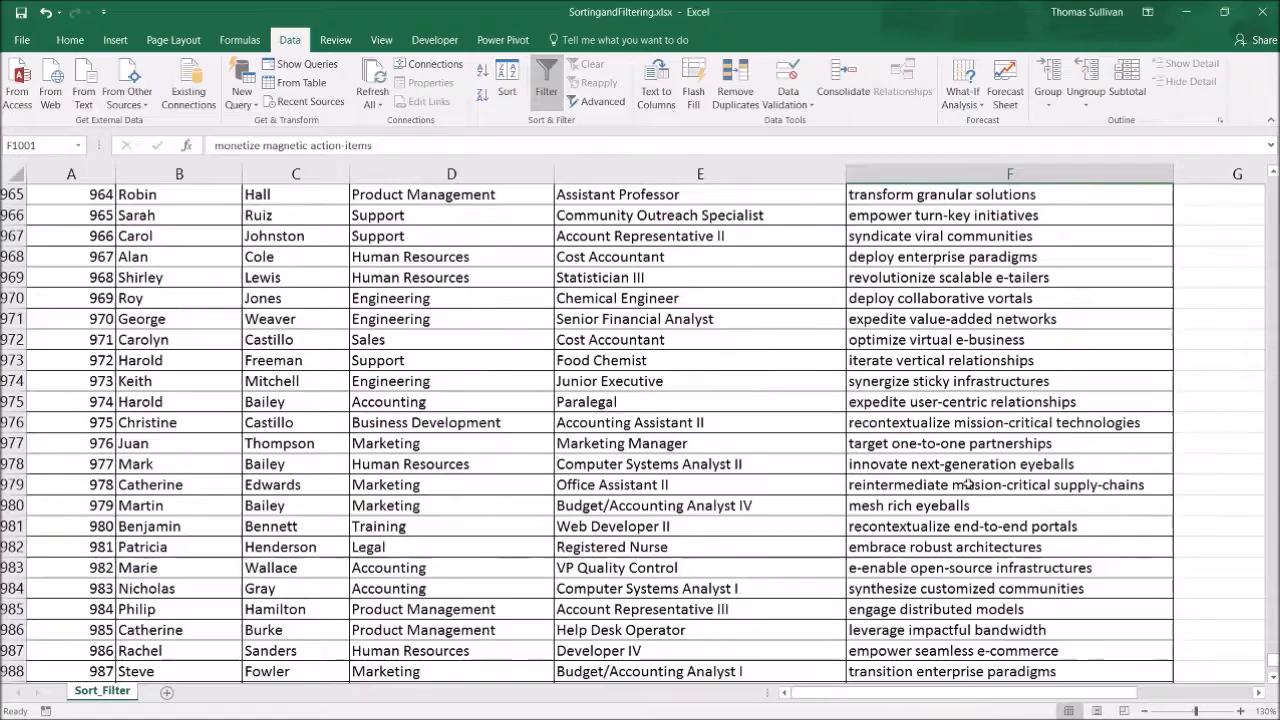
pyautogui.scroll(11, 961, 490)
pyautogui.click(961, 486)
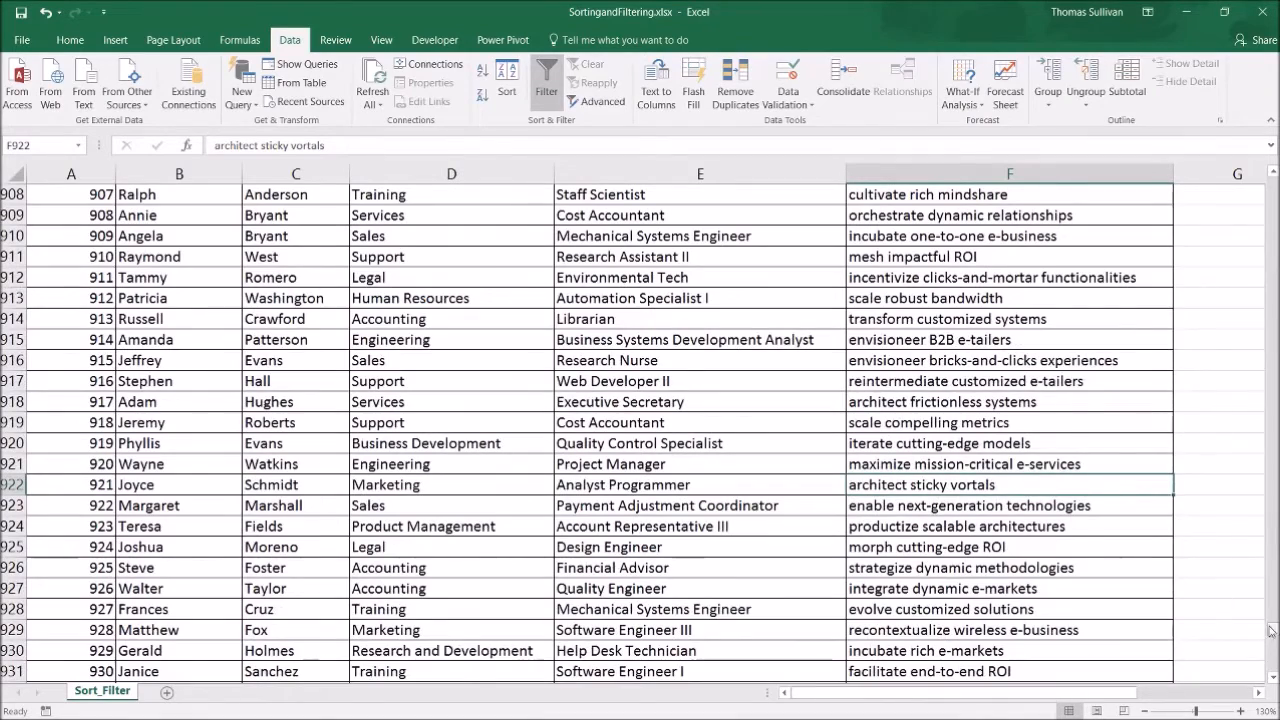
pyautogui.moveTo(1270, 630); pyautogui.dragTo(1265, 175)
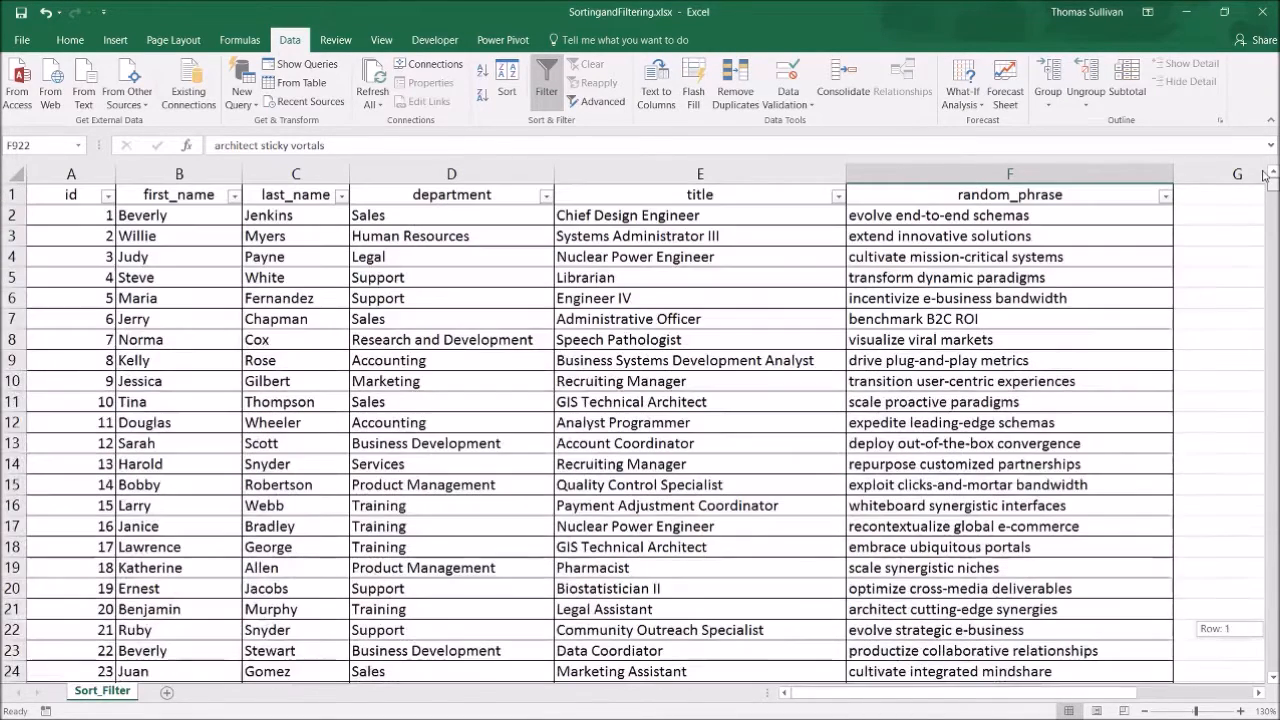
pyautogui.click(1165, 196)
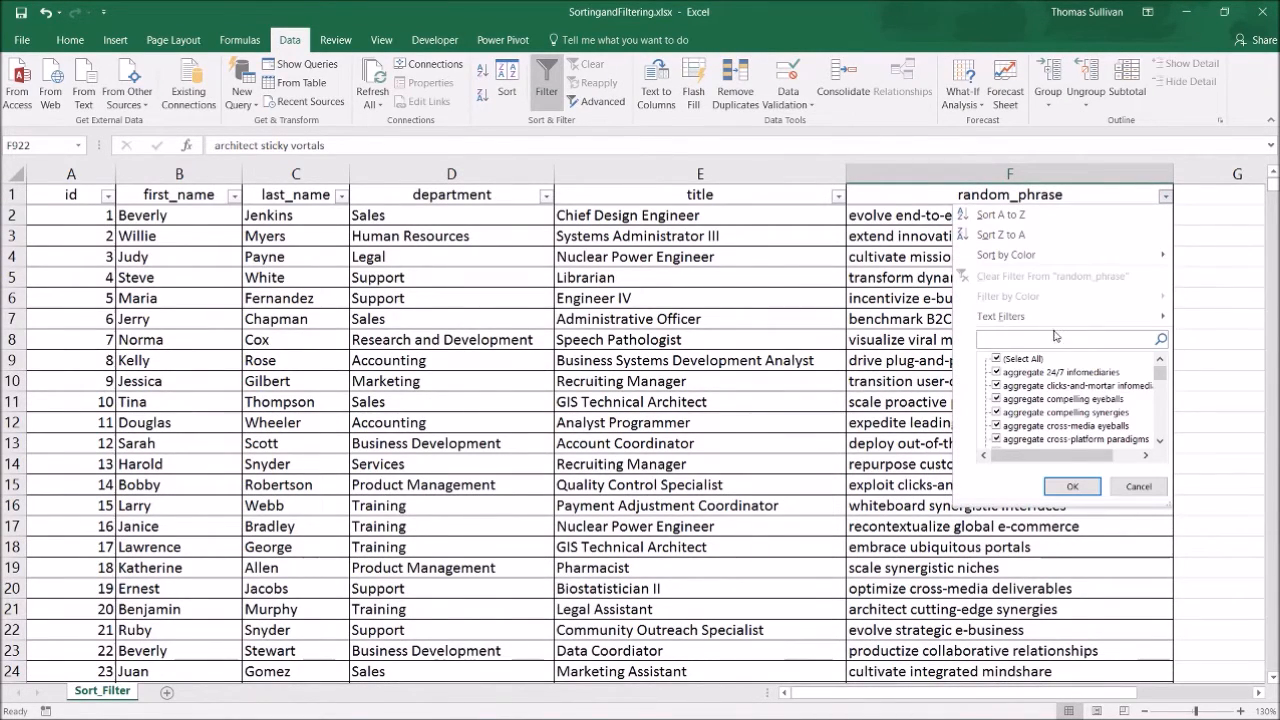
pyautogui.press('Return')
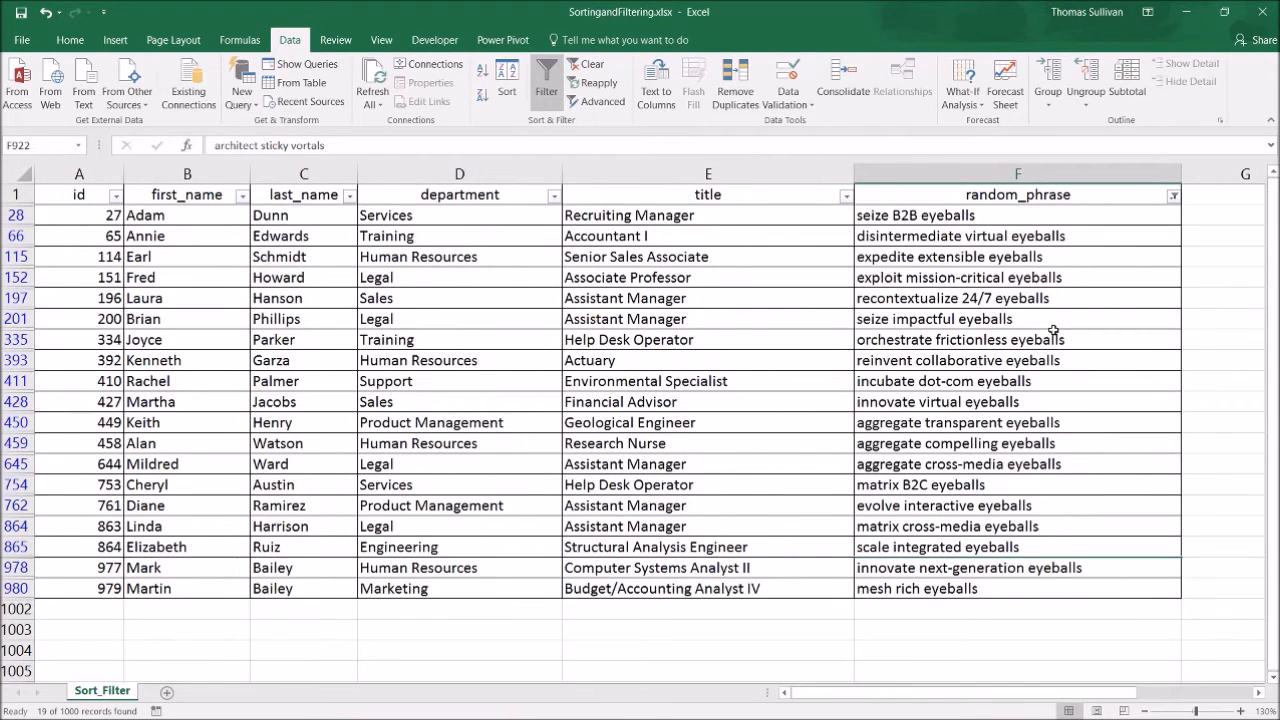
# Step: Copy the header and all filtered eyeballs rows and paste them at A1 of a new sheet named Eyeballs
pyautogui.moveTo(926, 216); pyautogui.dragTo(16, 195)
pyautogui.click(130, 603)
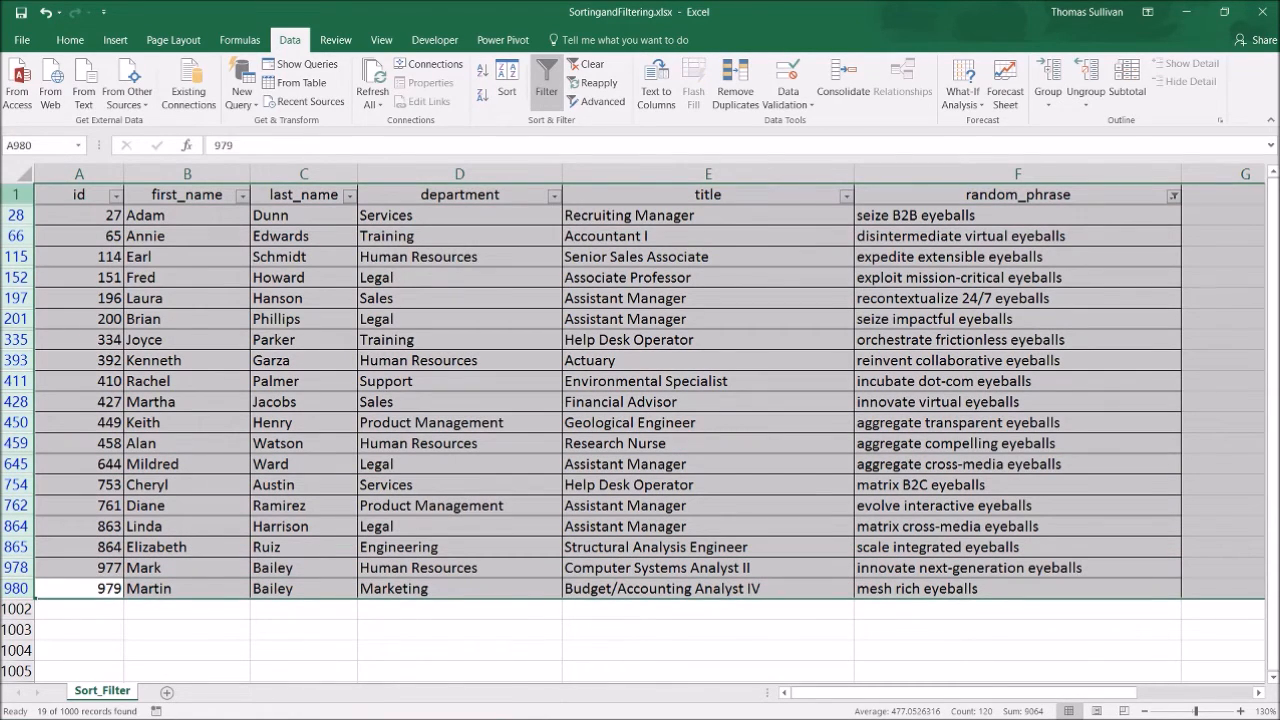
pyautogui.hotkey('ctrl', 'c')
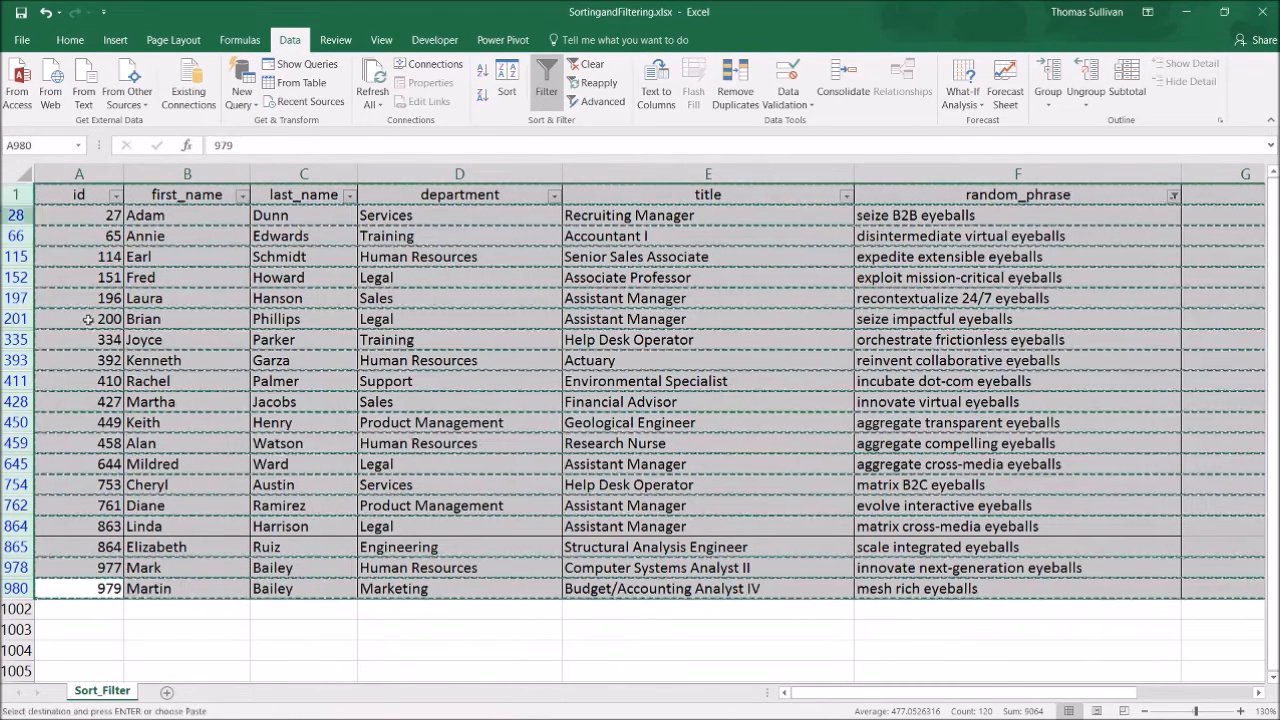
pyautogui.click(170, 691)
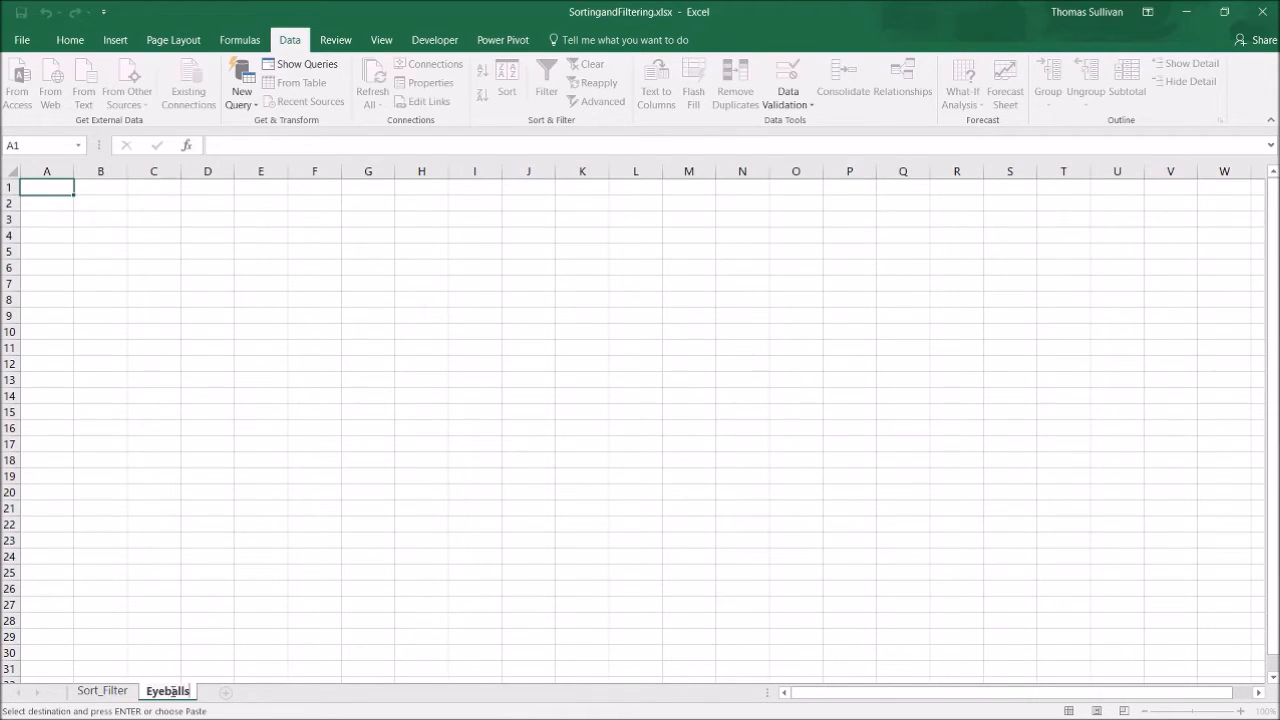
pyautogui.press('Return')
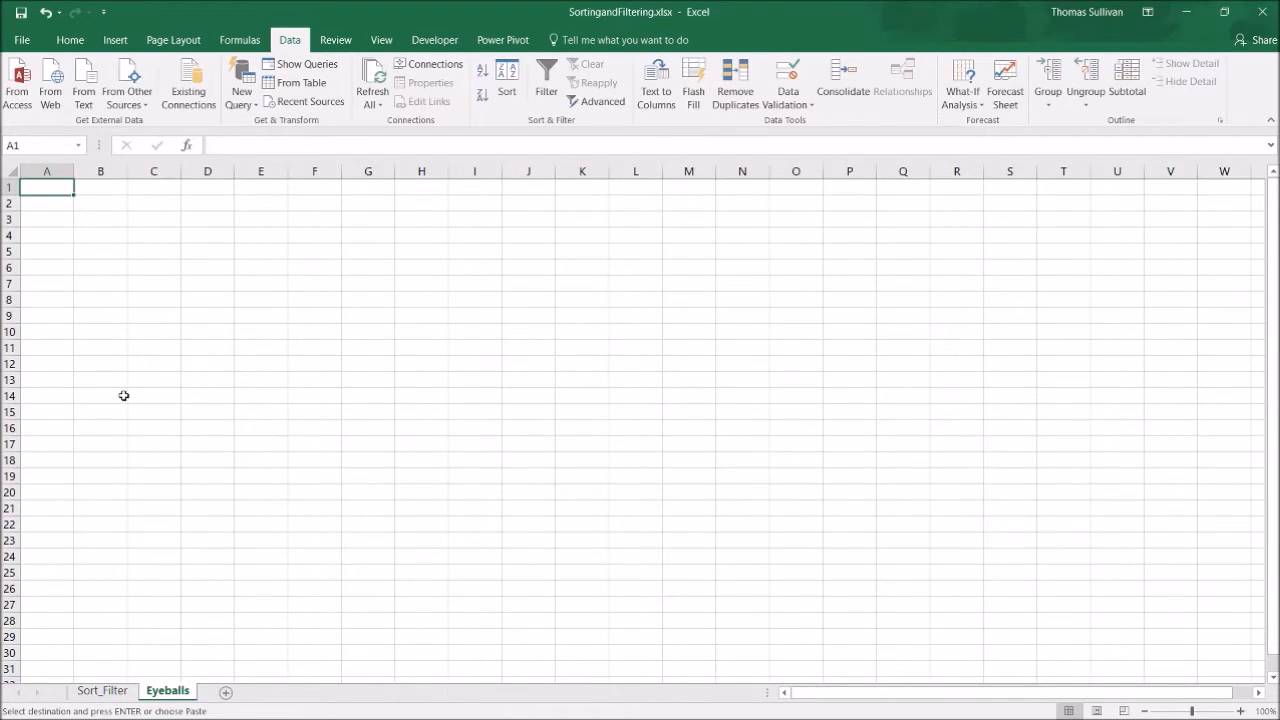
pyautogui.hotkey('ctrl', 'v')
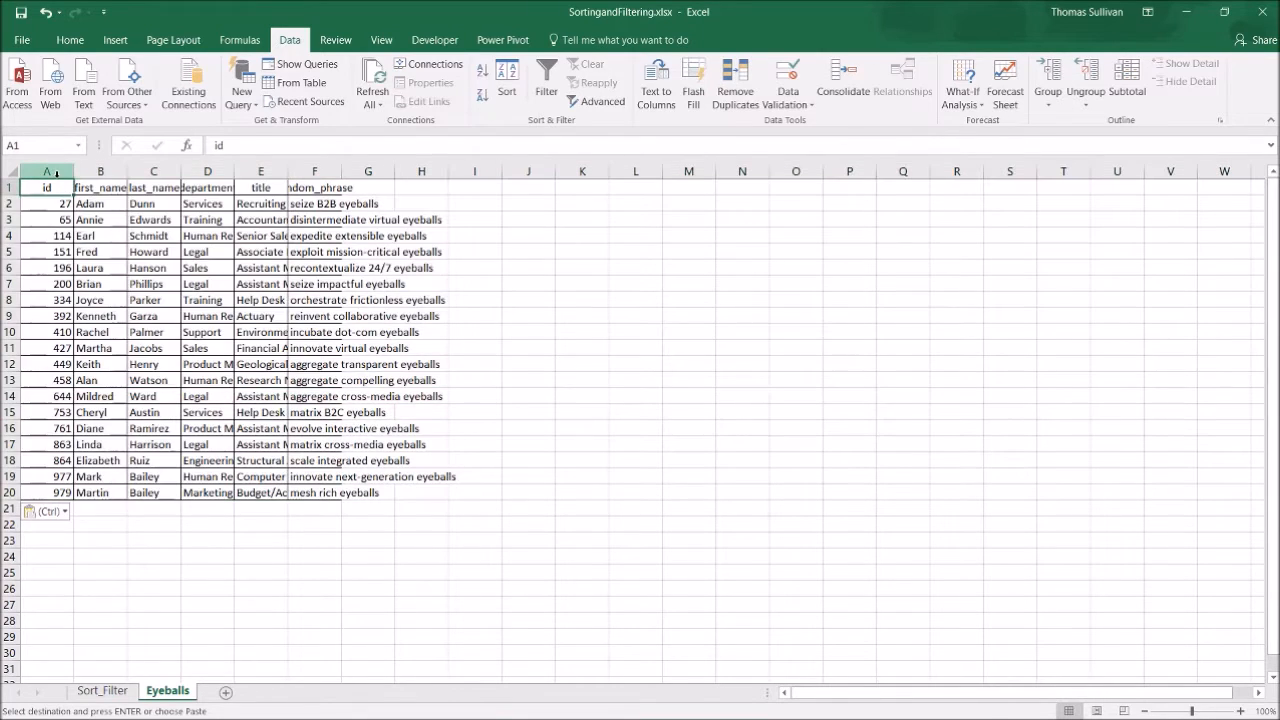
# Step: Fit columns A to F of the Eyeballs sheet to their contents and turn on filtering for its header row
pyautogui.moveTo(46, 171); pyautogui.dragTo(338, 167)
pyautogui.doubleClick(338, 167)
pyautogui.click(502, 203)
pyautogui.click(227, 314)
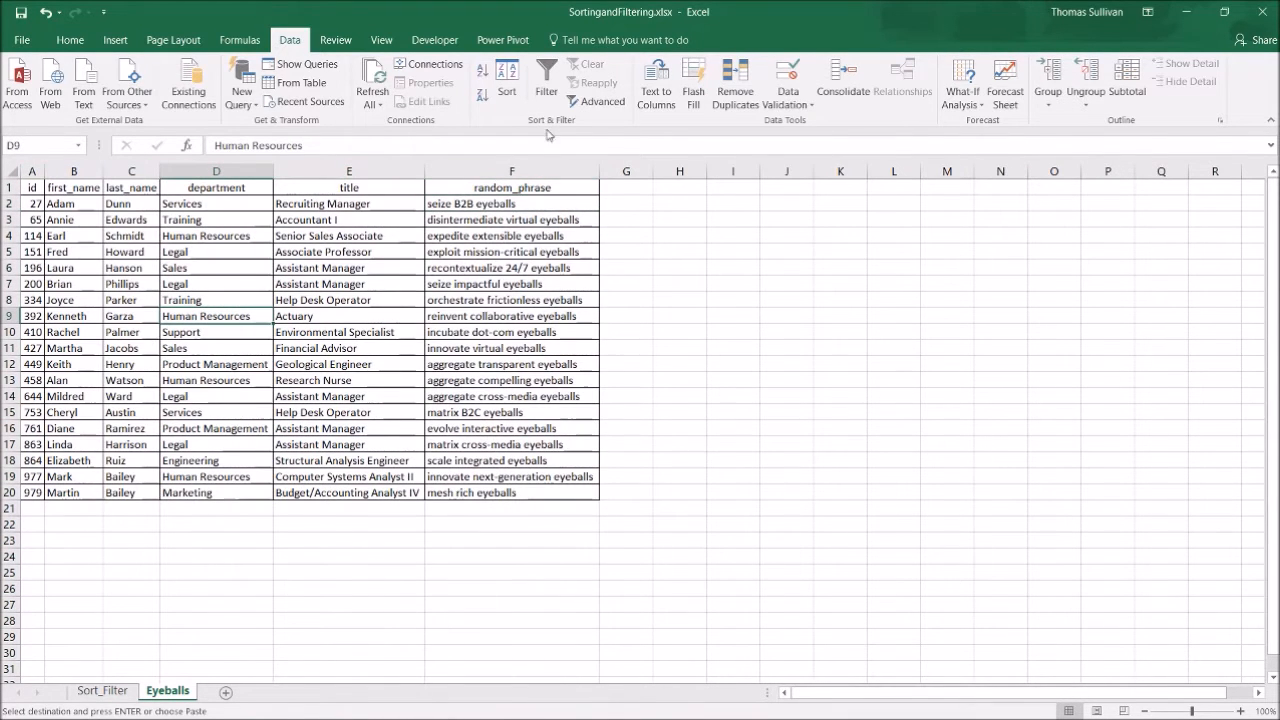
pyautogui.click(546, 80)
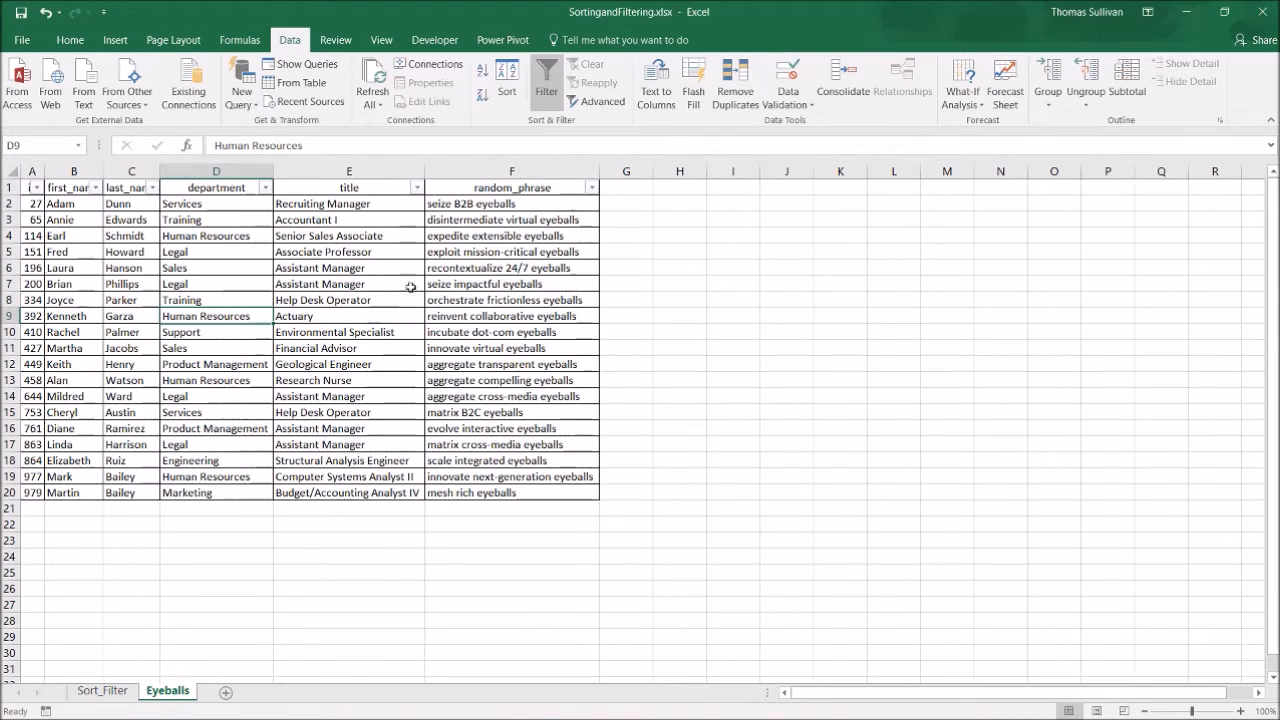
# Step: Turn off filtering on the Sort_Filter sheet to show all its records
pyautogui.click(102, 691)
pyautogui.click(337, 486)
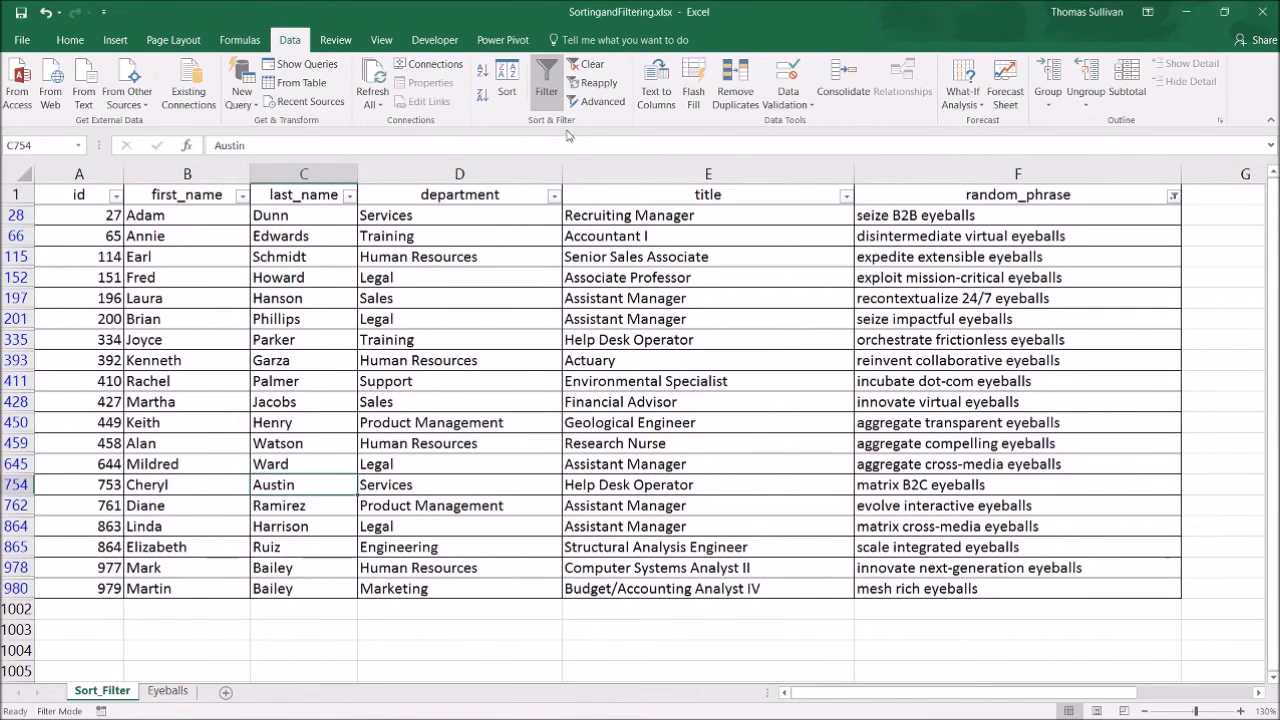
pyautogui.click(546, 80)
pyautogui.click(464, 272)
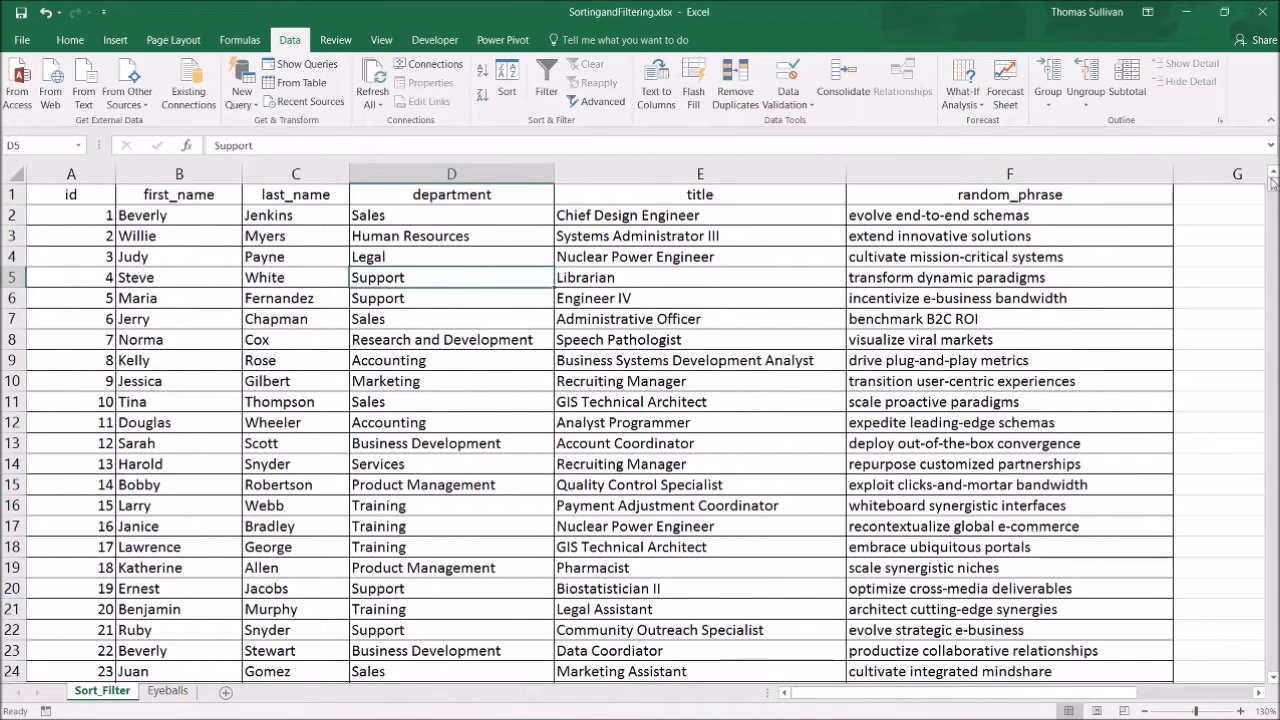
# Step: Widen the id, first_name and last_name columns on the Eyeballs sheet so their headers fit beside the filter arrows
pyautogui.click(167, 691)
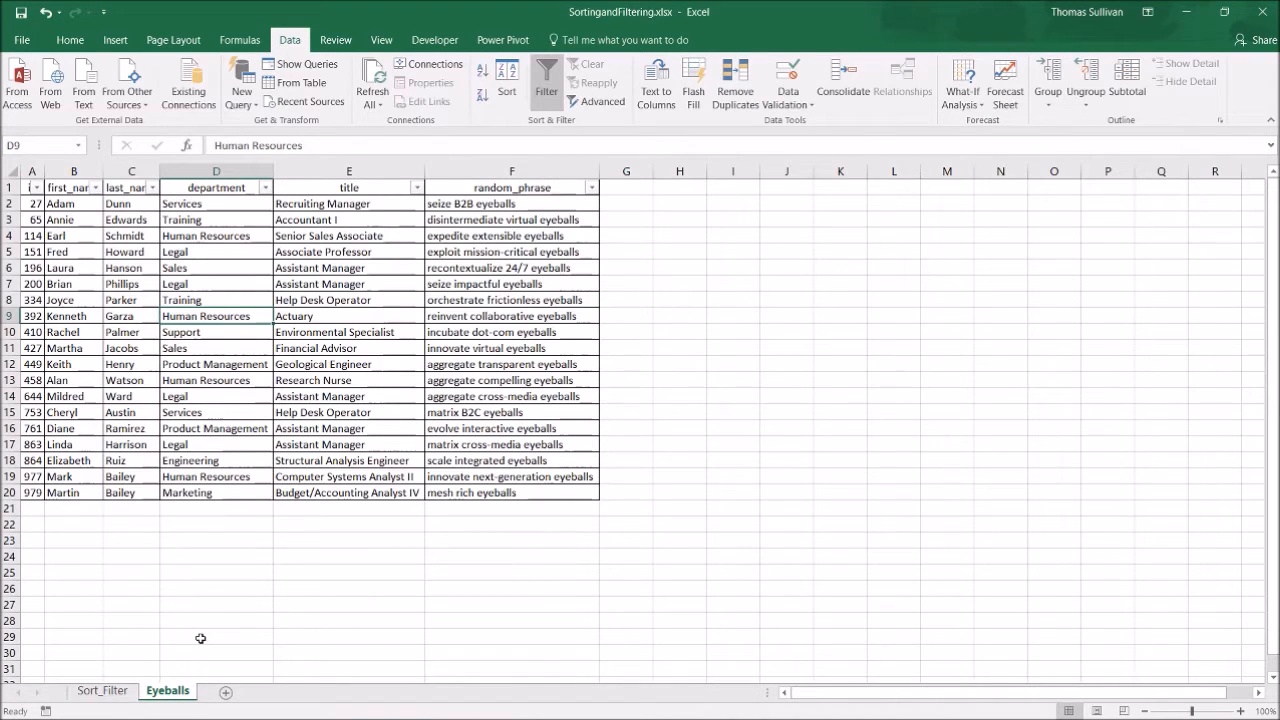
pyautogui.moveTo(43, 175); pyautogui.dragTo(271, 172)
pyautogui.click(126, 300)
pyautogui.press('Right')
# Step: Sort the Eyeballs table by last_name from A to Z and turn off its header filtering
pyautogui.click(262, 188)
pyautogui.click(98, 225)
pyautogui.click(262, 188)
pyautogui.click(200, 206)
pyautogui.press('Down')
pyautogui.click(557, 79)
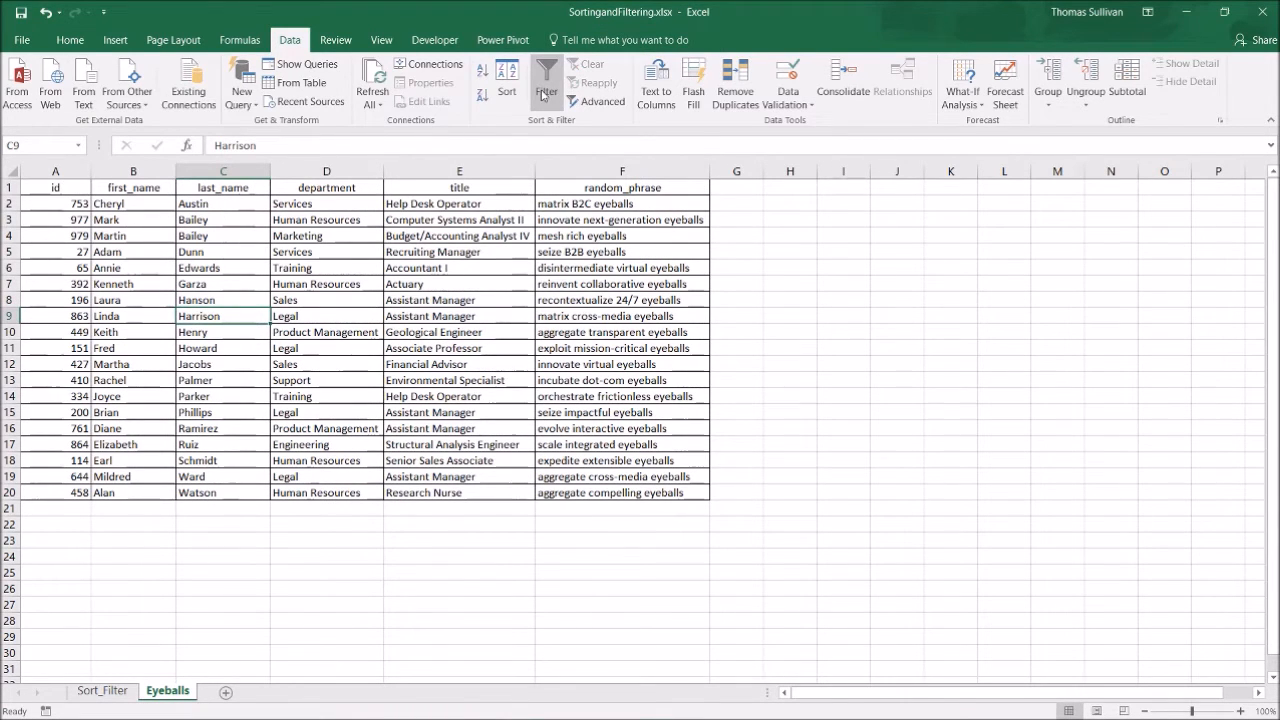
pyautogui.click(375, 285)
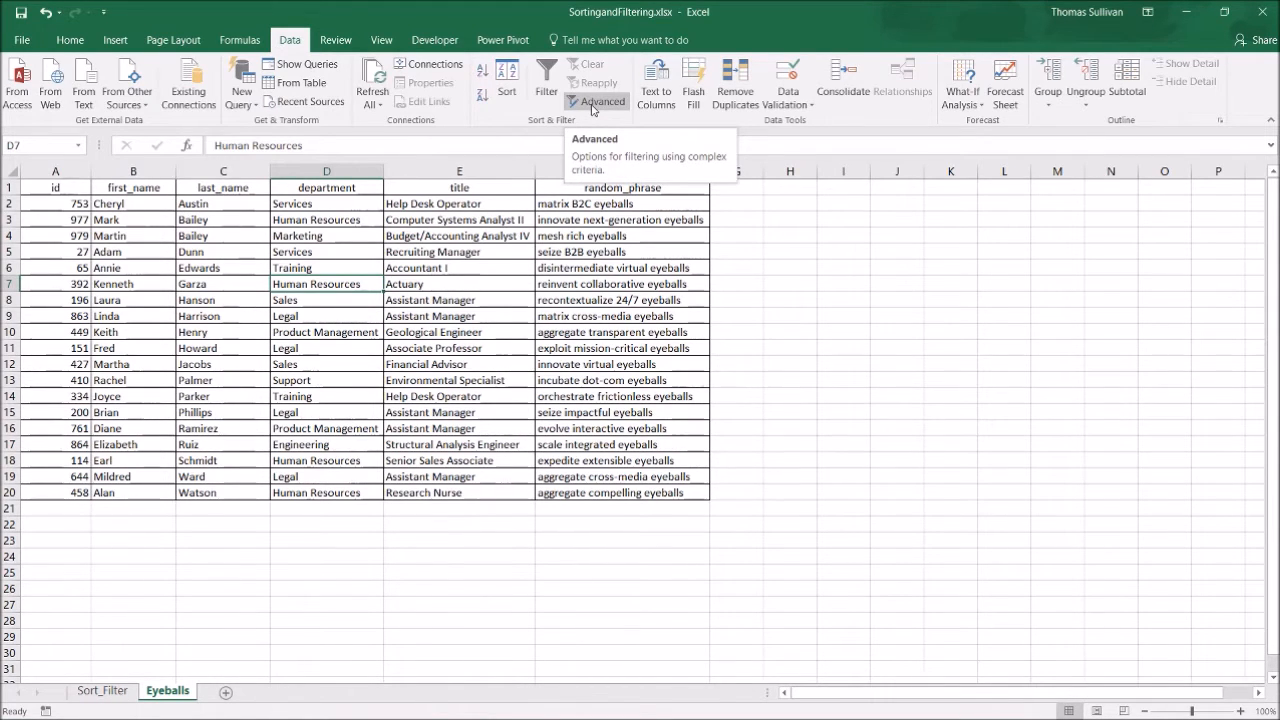
pyautogui.click(305, 204)
pyautogui.moveTo(312, 188); pyautogui.dragTo(440, 189)
pyautogui.click(417, 233)
pyautogui.hotkey('ctrl', 'shift', 'l')
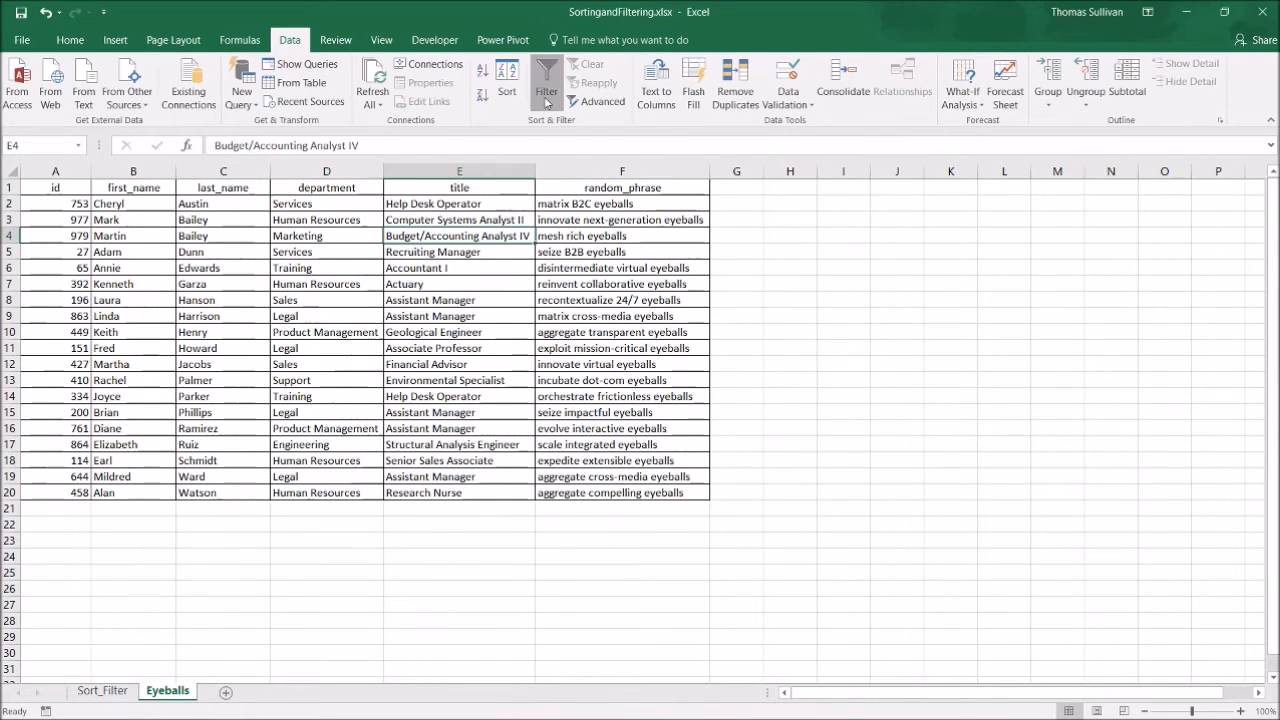
pyautogui.hotkey('alt', 'Down')
pyautogui.click(267, 250)
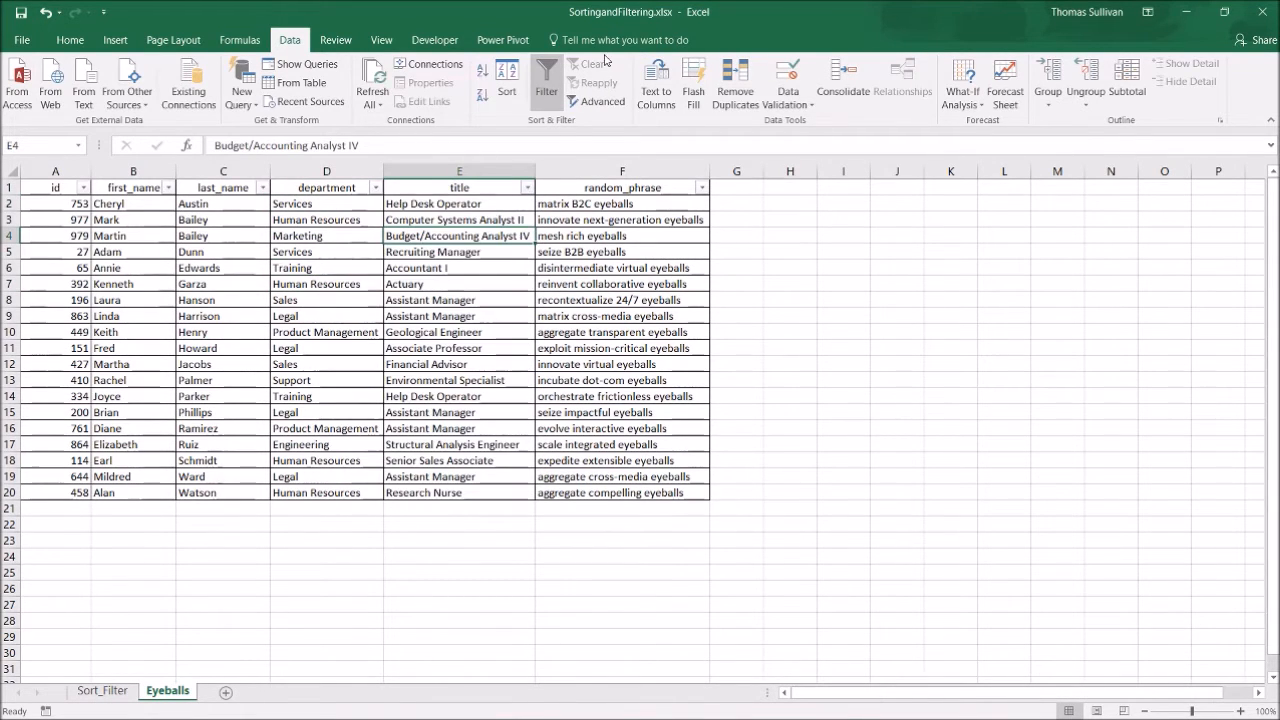
pyautogui.click(547, 85)
# Step: Copy the department and title headers to cells D25 and E25 below the Eyeballs table
pyautogui.click(330, 300)
pyautogui.moveTo(309, 188); pyautogui.dragTo(497, 184)
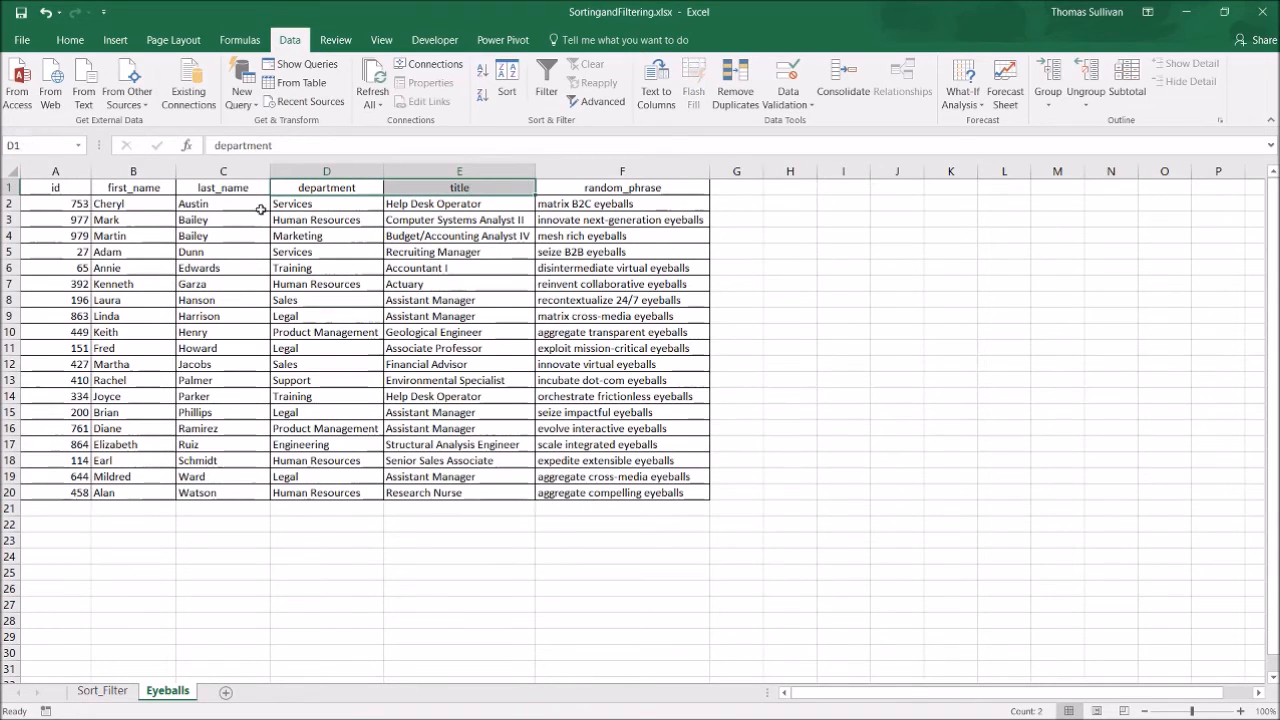
pyautogui.hotkey('ctrl', 'c')
pyautogui.click(308, 579)
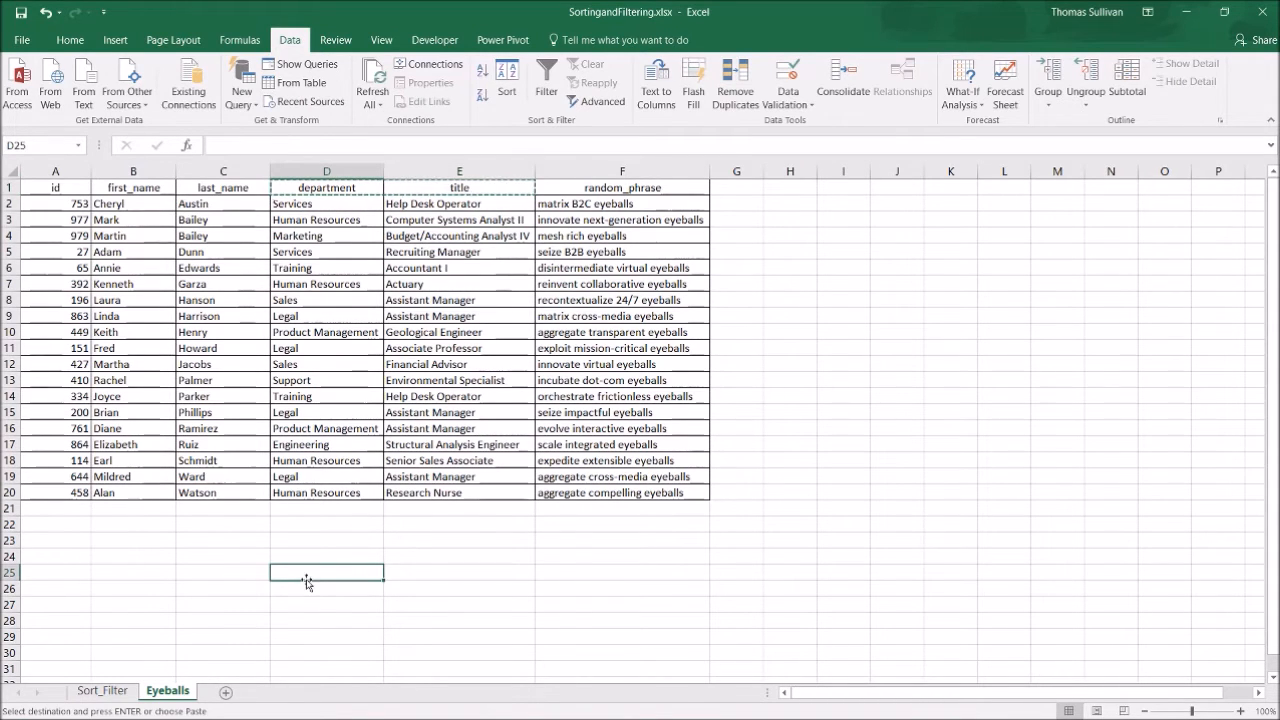
pyautogui.hotkey('ctrl', 'v')
pyautogui.press('Escape')
# Step: Apply all borders to the criteria range D25:E27
pyautogui.moveTo(308, 575); pyautogui.dragTo(425, 603)
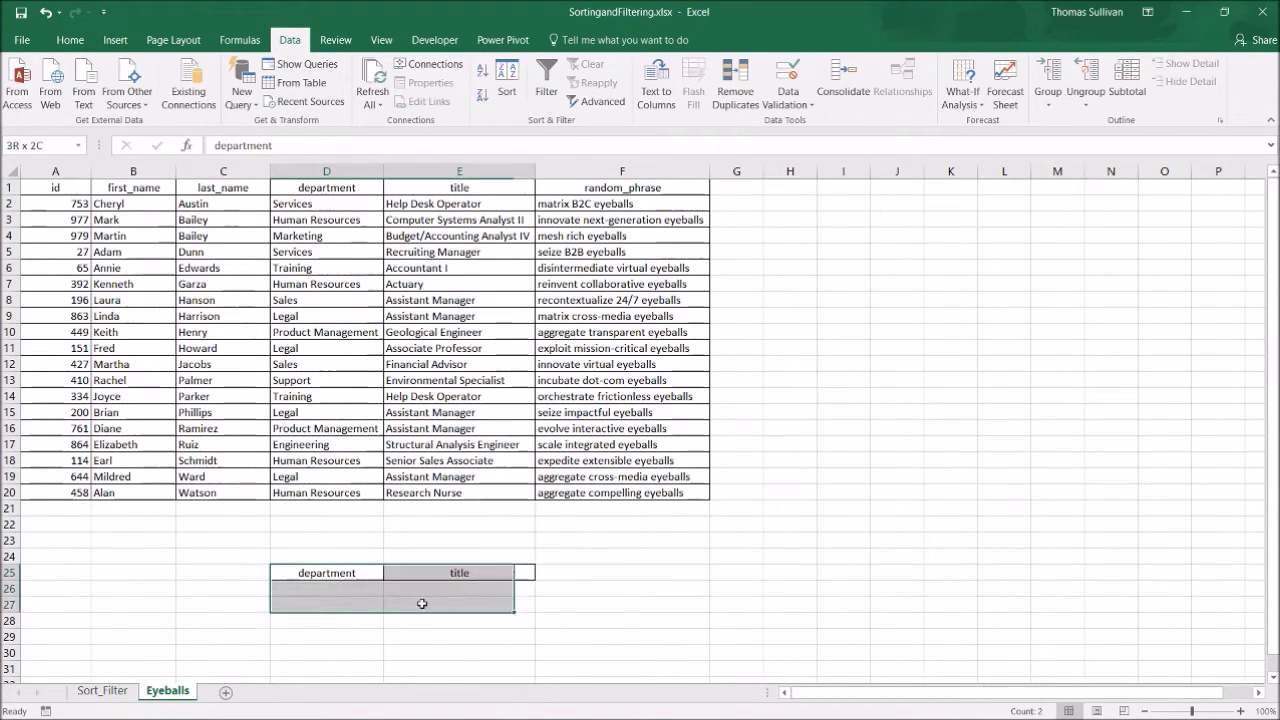
pyautogui.click(66, 40)
pyautogui.click(201, 96)
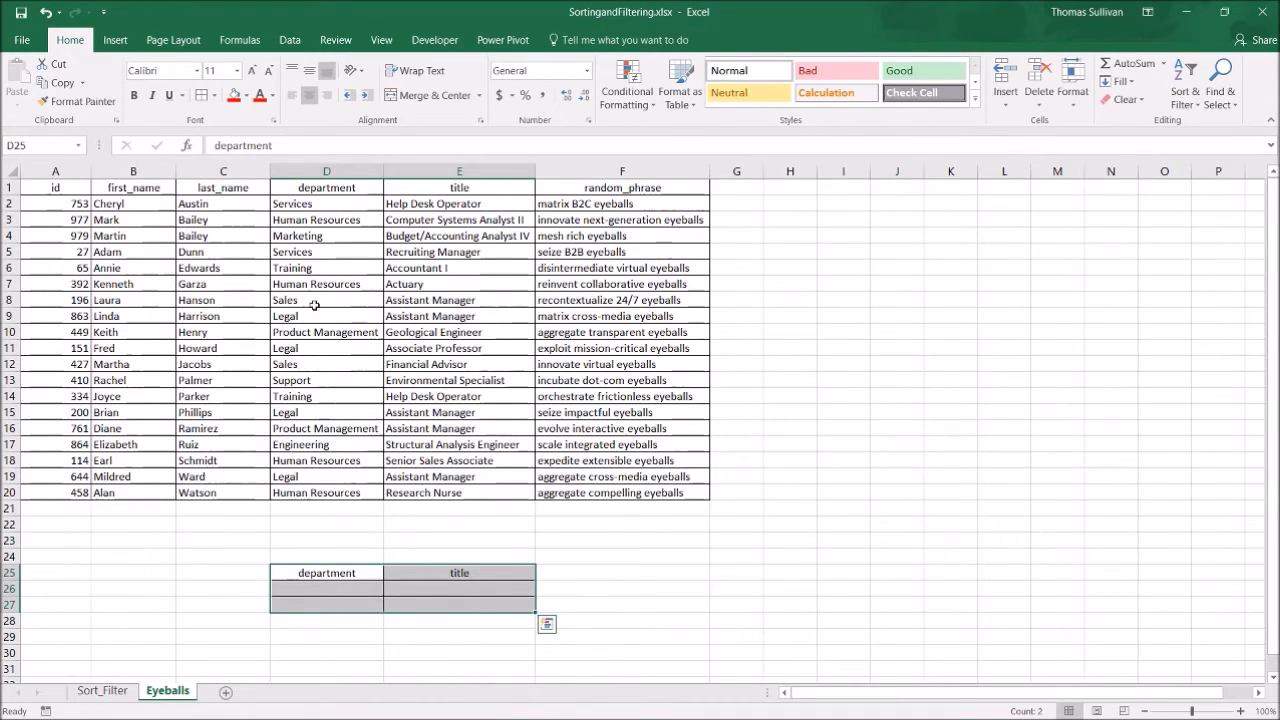
# Step: Enter Sales under department in D26 and copy Assistant Manager from the table's title column into E27
pyautogui.click(314, 577)
pyautogui.click(317, 587)
pyautogui.write('Sales')
pyautogui.click(410, 316)
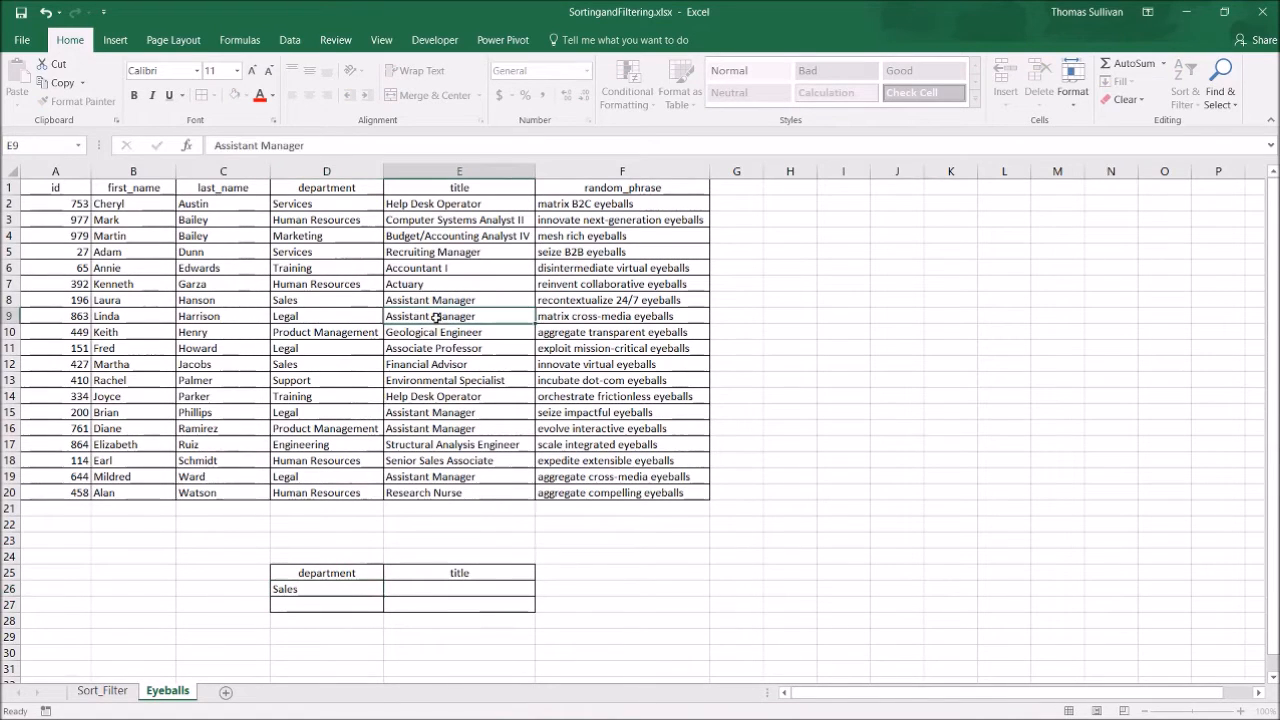
pyautogui.hotkey('ctrl', 'c')
pyautogui.click(470, 605)
pyautogui.hotkey('ctrl', 'v')
pyautogui.click(604, 575)
pyautogui.press('Escape')
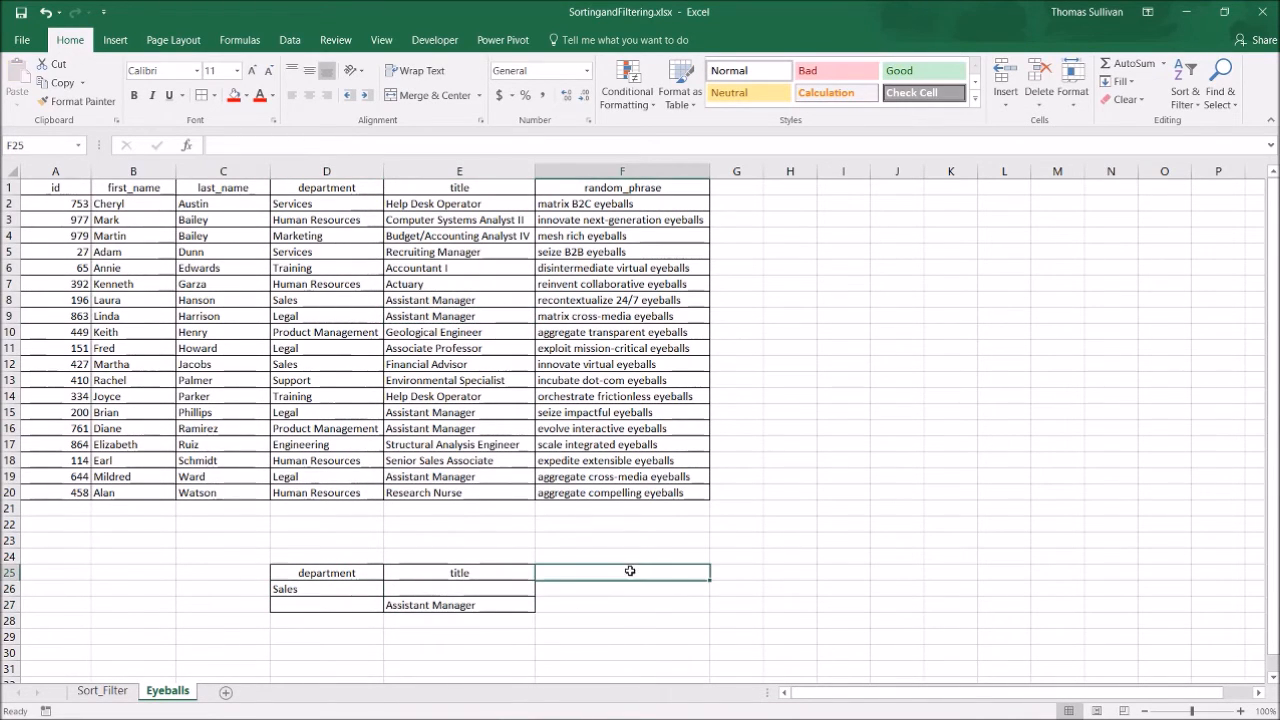
# Step: Run an Advanced Filter in place on list range A1:F20 using D25:E27 as the criteria range
pyautogui.click(420, 362)
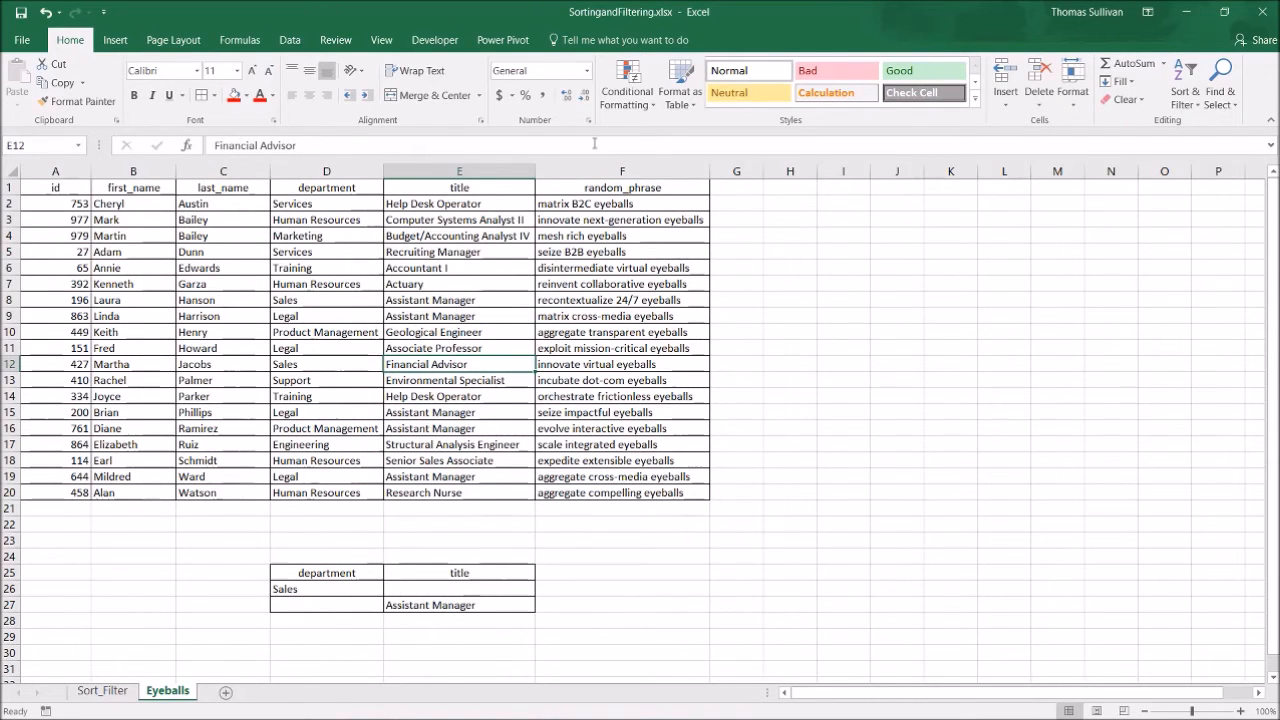
pyautogui.click(283, 44)
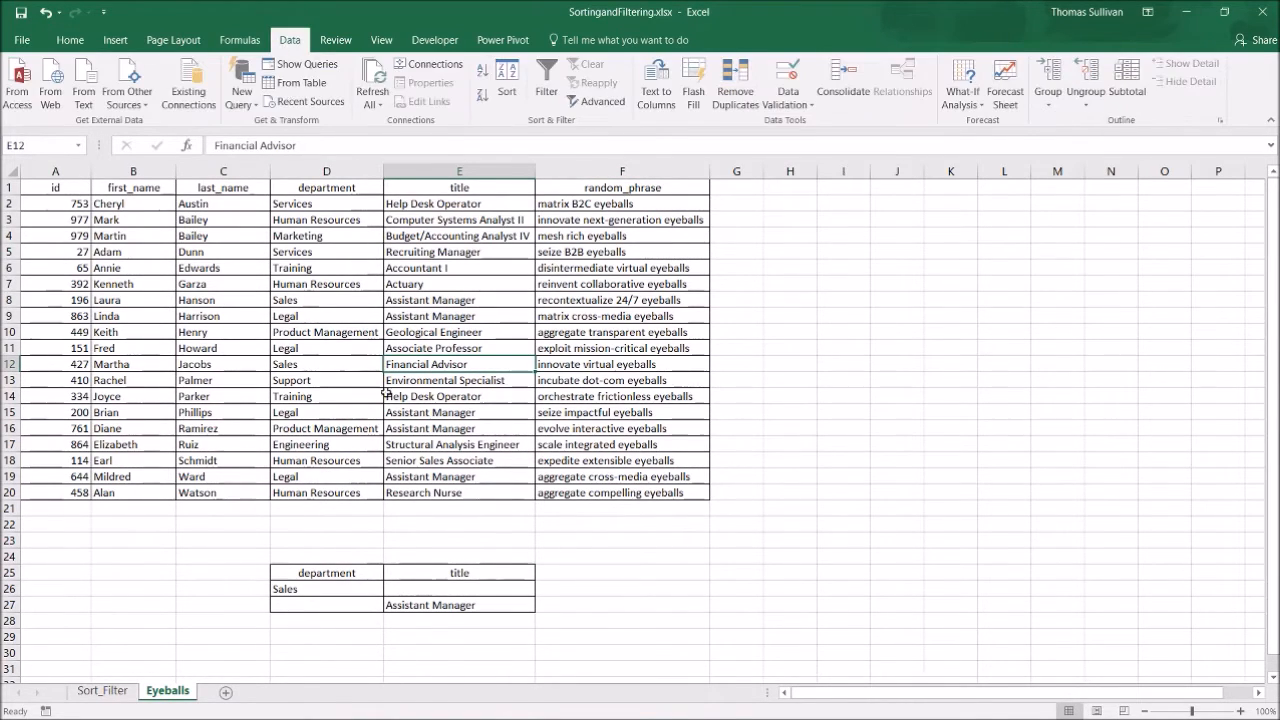
pyautogui.click(601, 101)
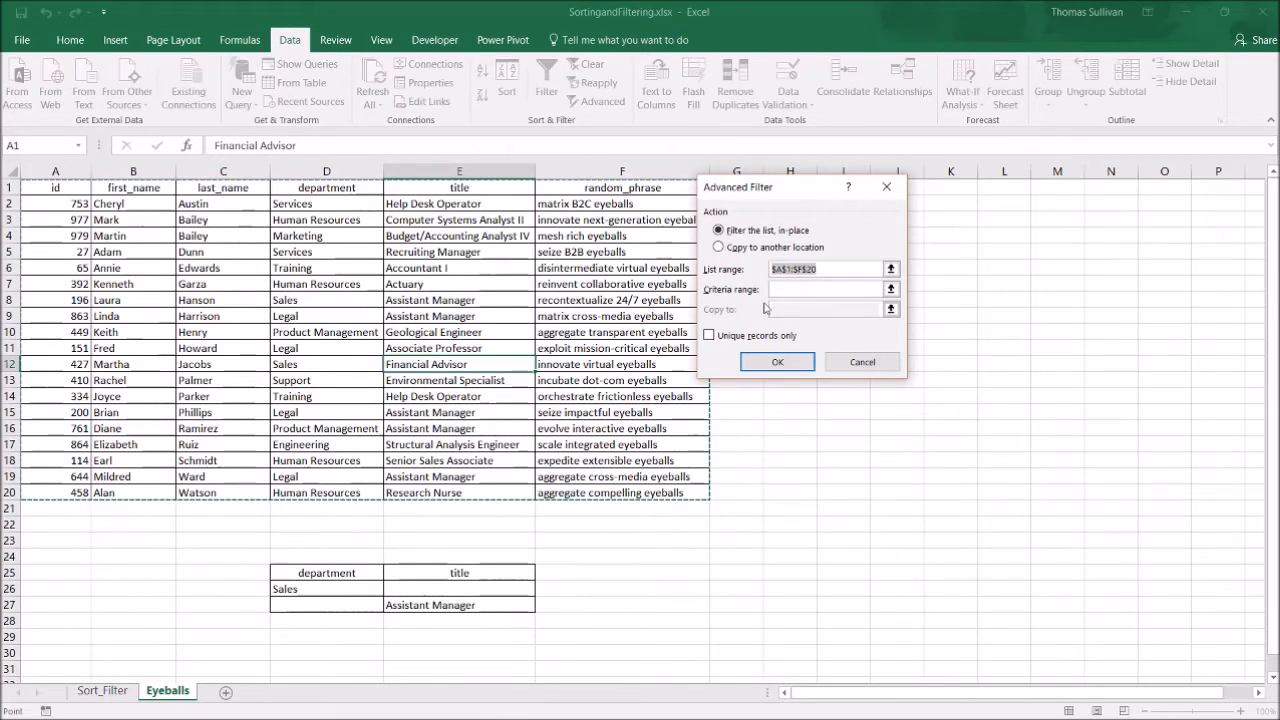
pyautogui.click(890, 289)
pyautogui.click(325, 573)
pyautogui.moveTo(325, 573); pyautogui.dragTo(414, 603)
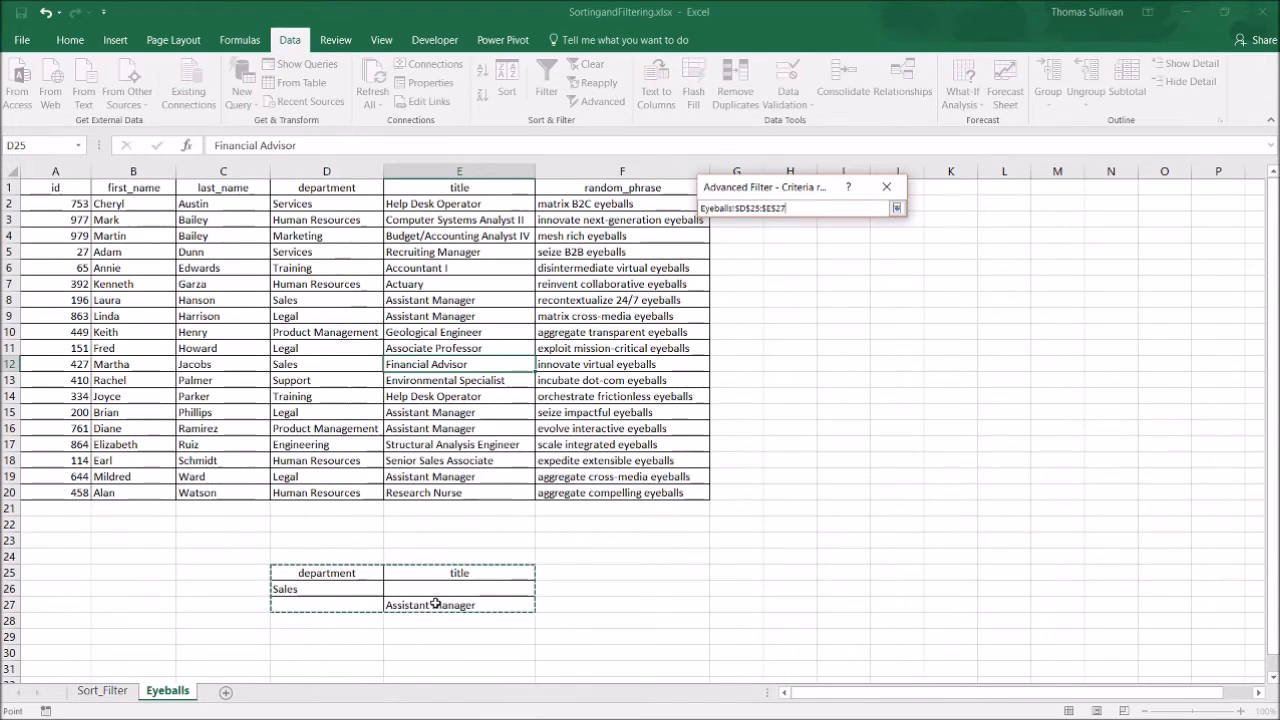
pyautogui.press('Return')
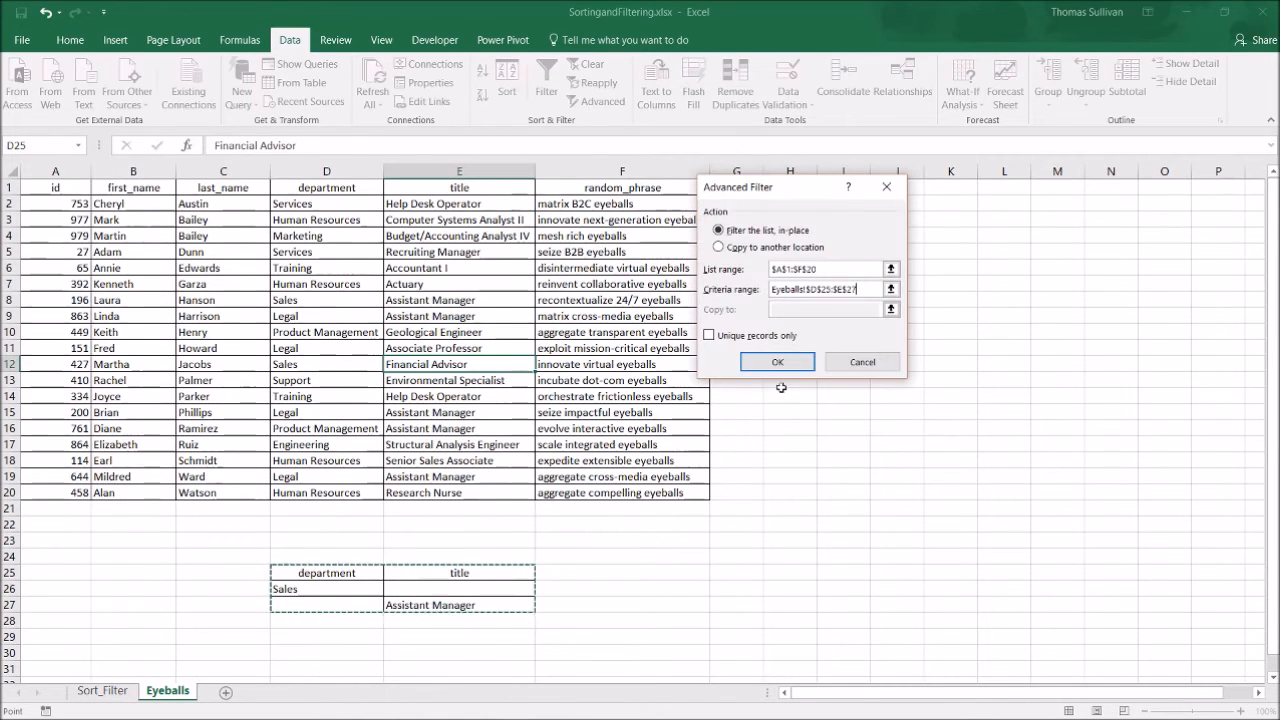
pyautogui.click(769, 364)
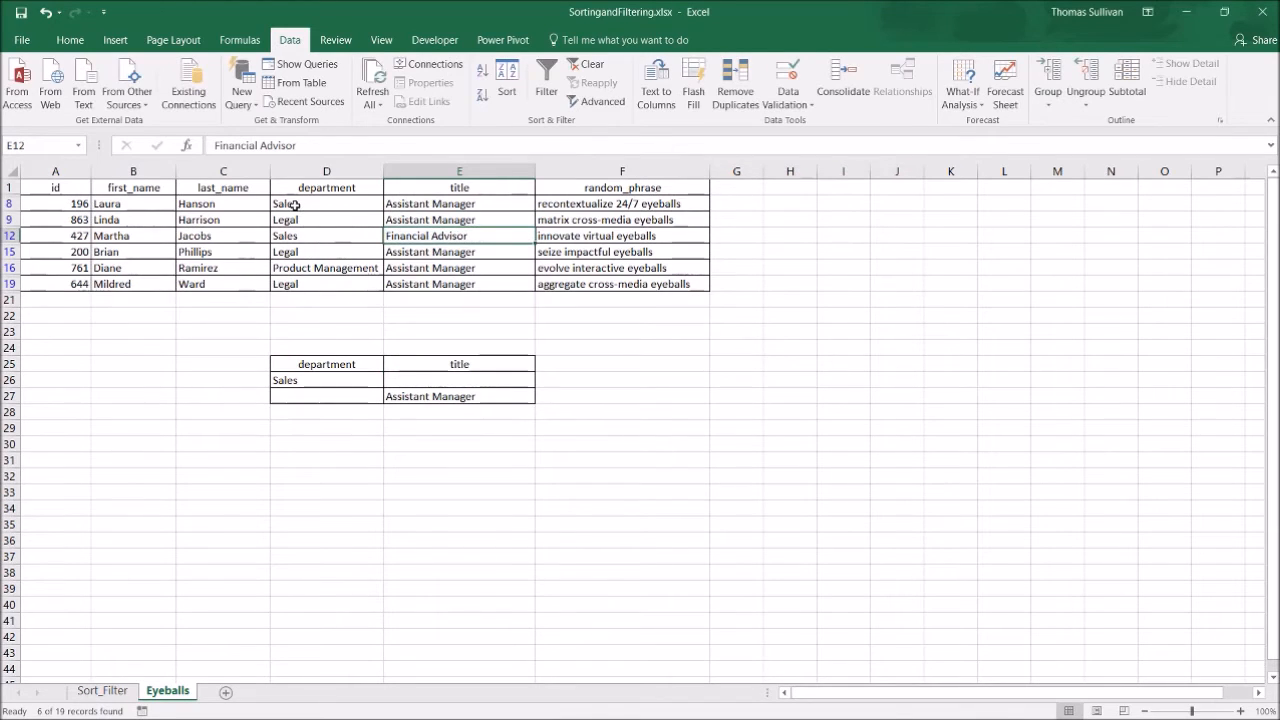
# Step: Check the department and title entries of the filtered rows against the Sales or Assistant Manager criteria
pyautogui.click(294, 205)
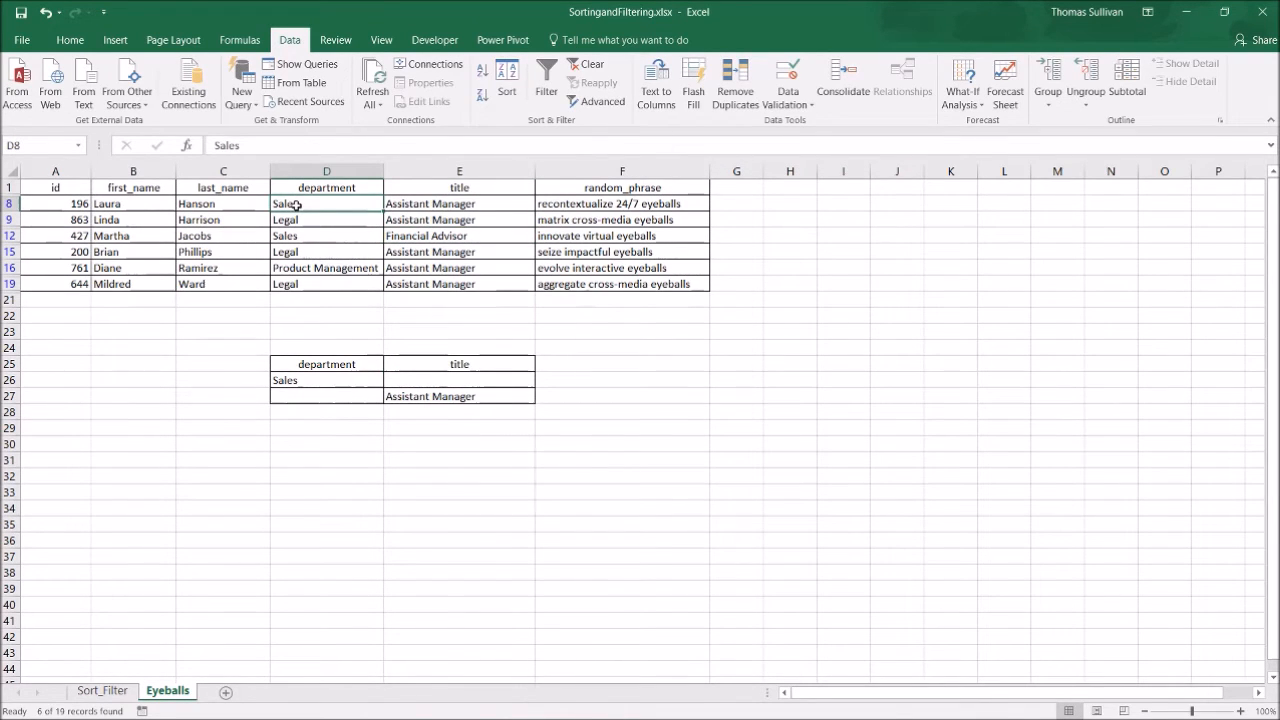
pyautogui.click(413, 220)
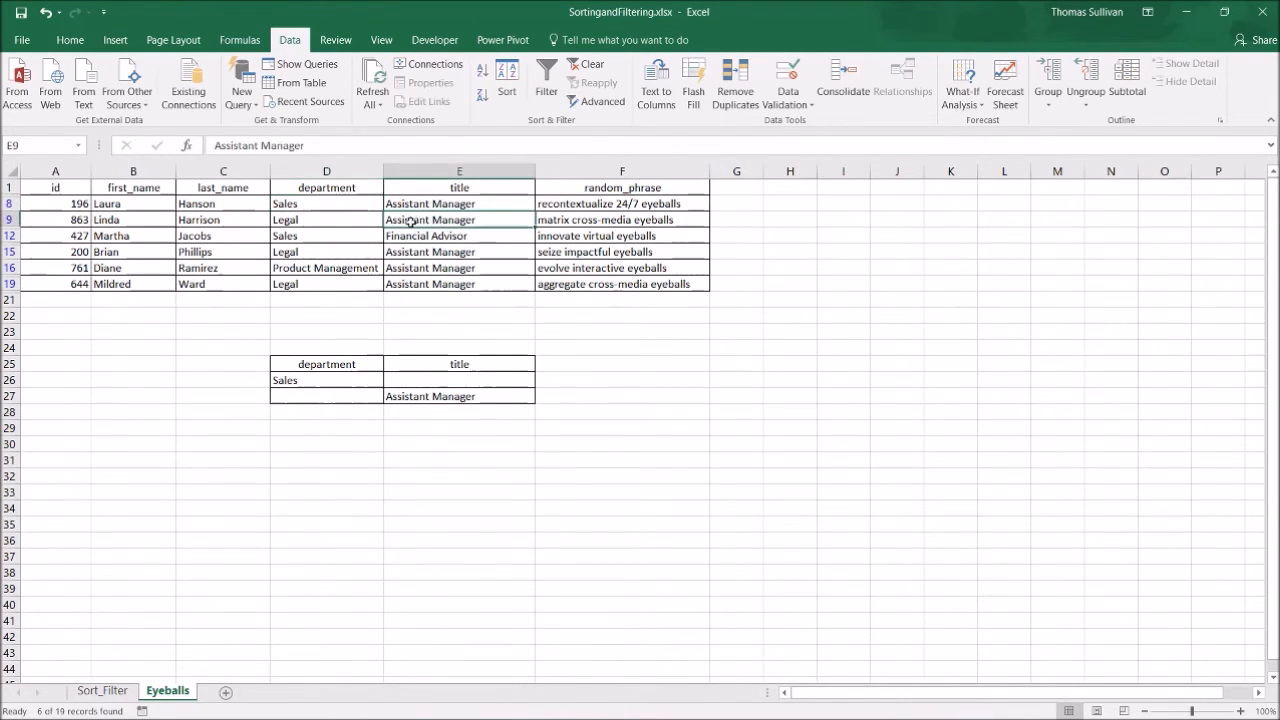
pyautogui.click(408, 236)
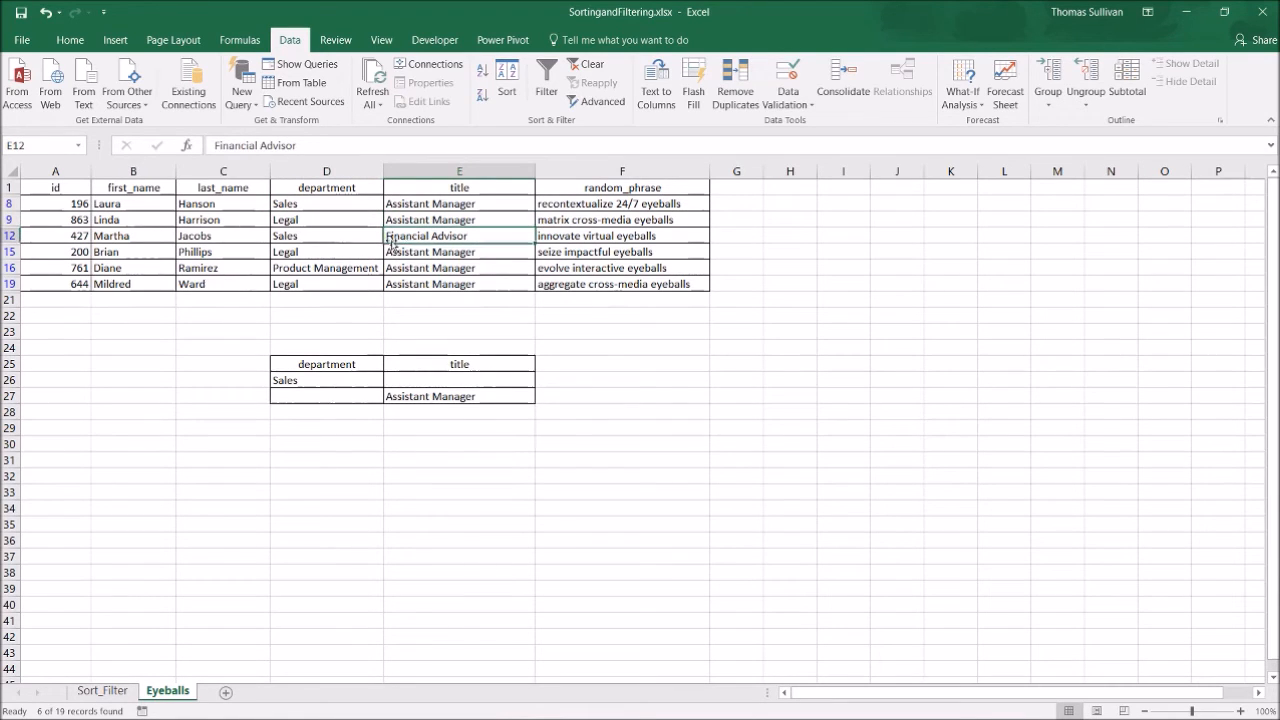
pyautogui.click(334, 248)
pyautogui.click(330, 238)
pyautogui.click(329, 249)
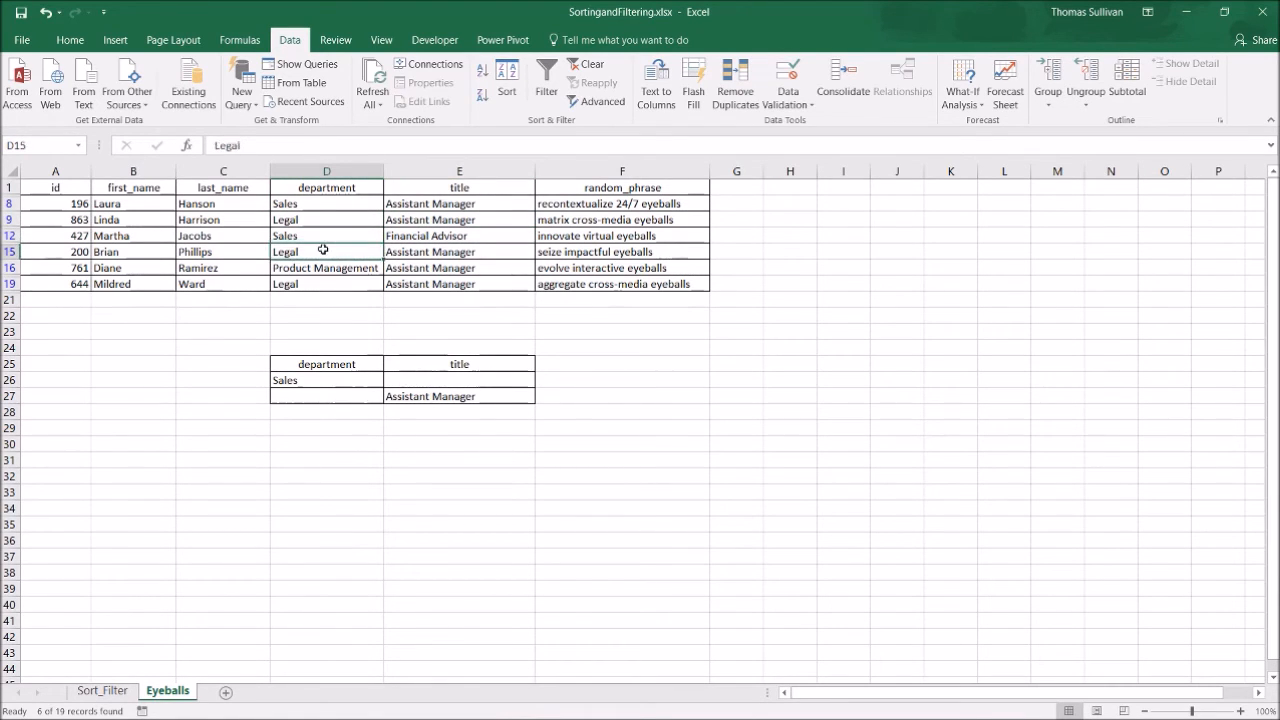
# Step: Replace the advanced filter on the employee table with regular header filters and view the department column's filter options
pyautogui.click(458, 250)
pyautogui.click(545, 284)
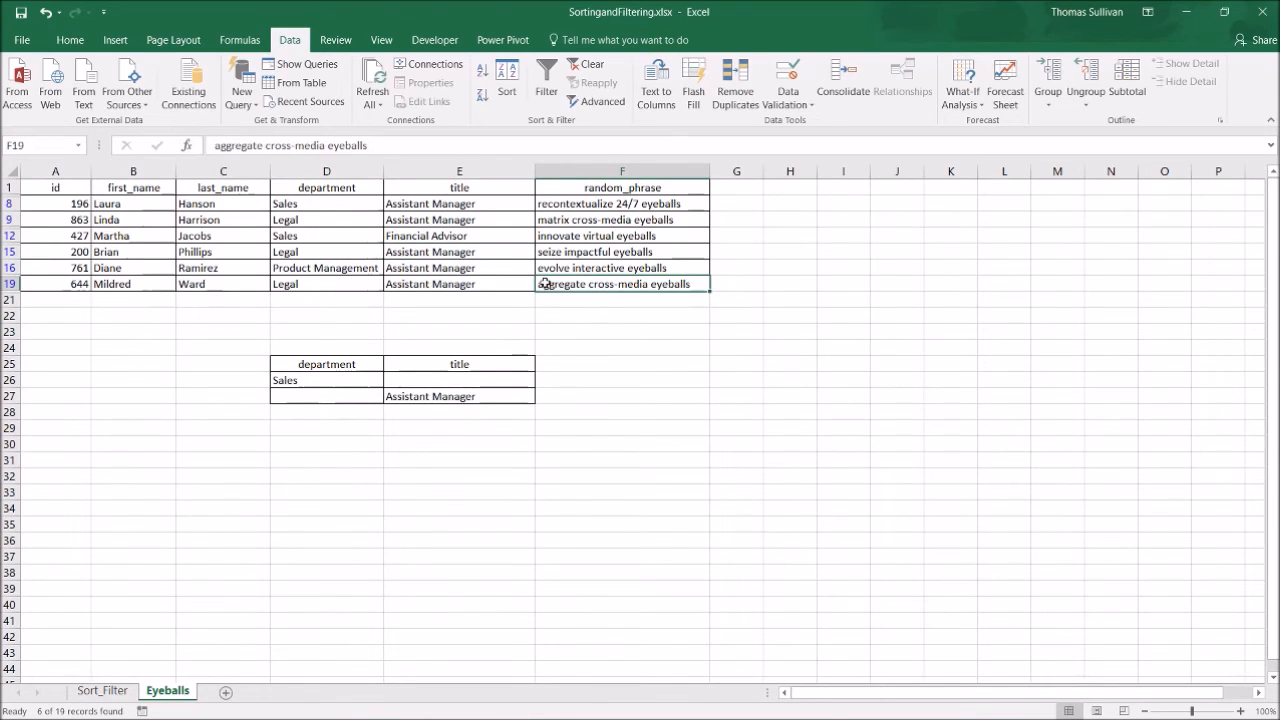
pyautogui.click(463, 251)
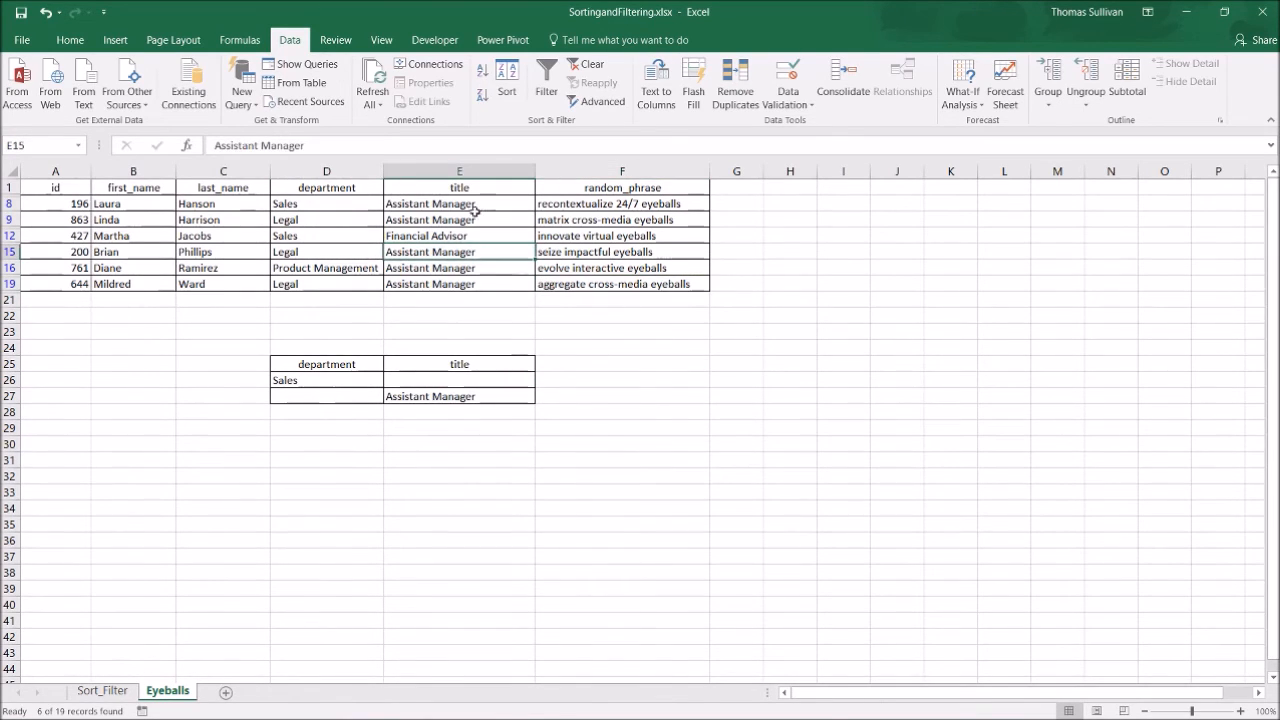
pyautogui.click(541, 88)
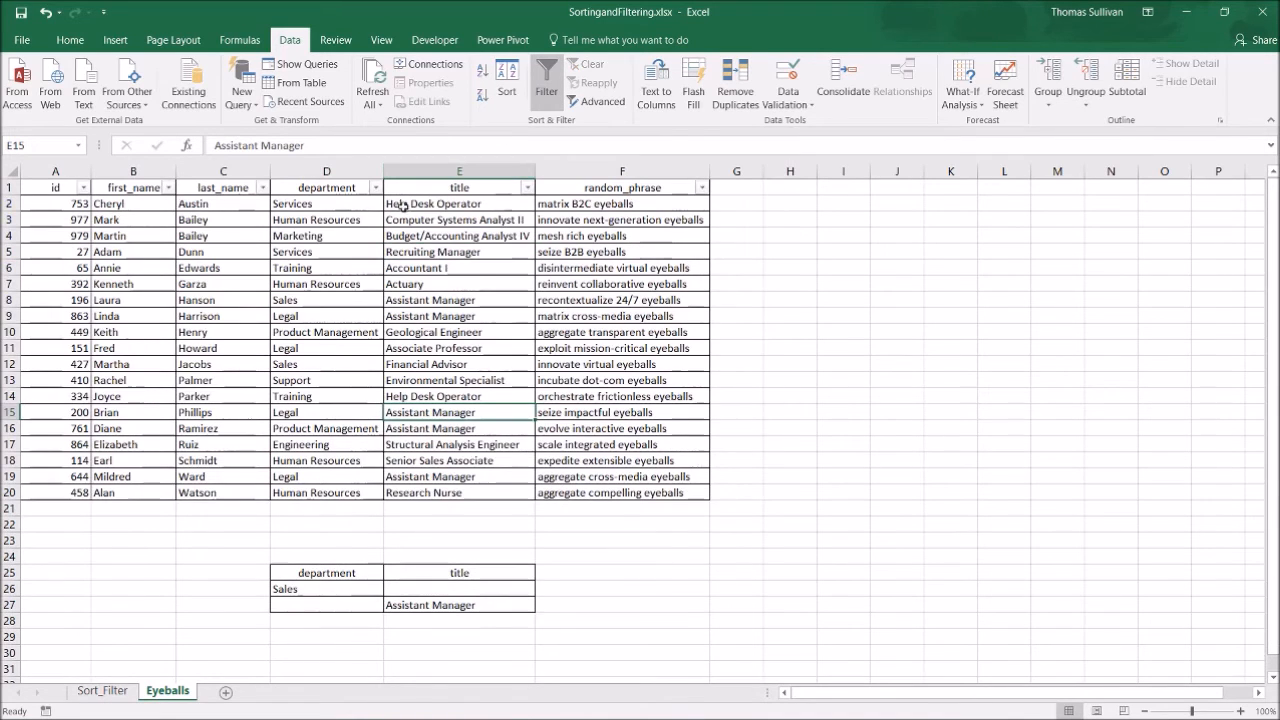
pyautogui.click(375, 188)
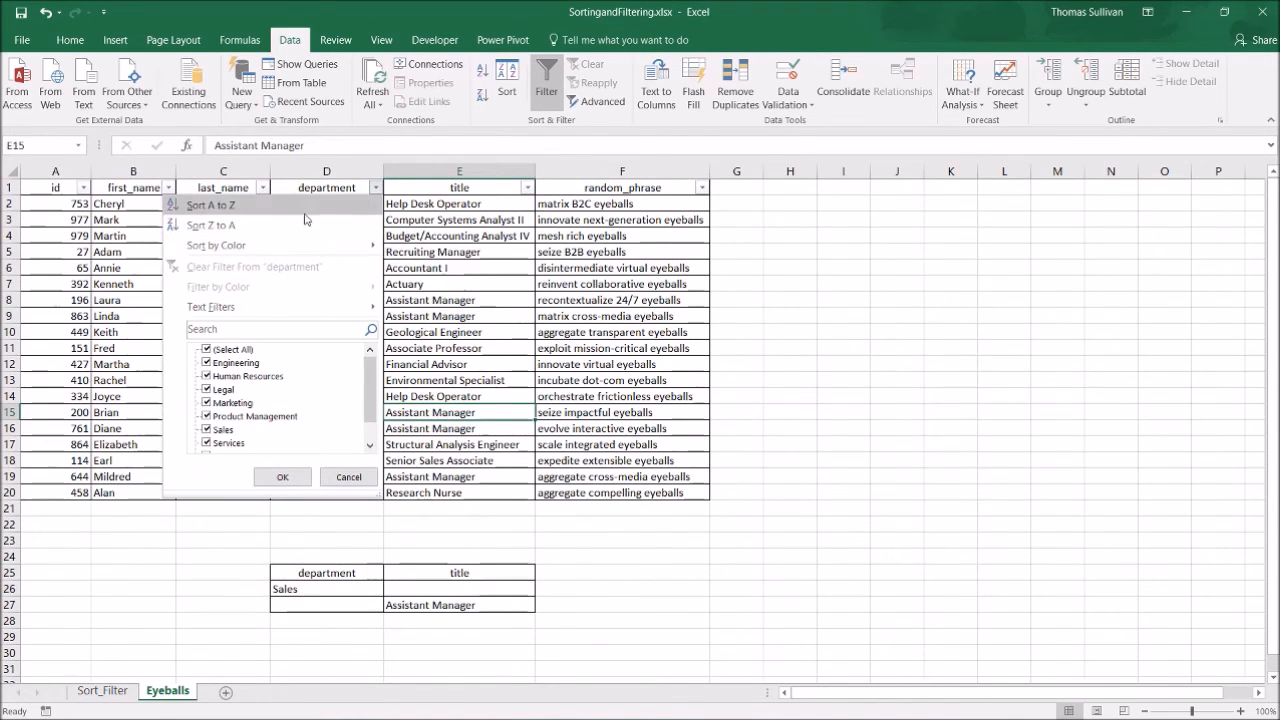
pyautogui.press('Escape')
pyautogui.moveTo(306, 577); pyautogui.dragTo(515, 604)
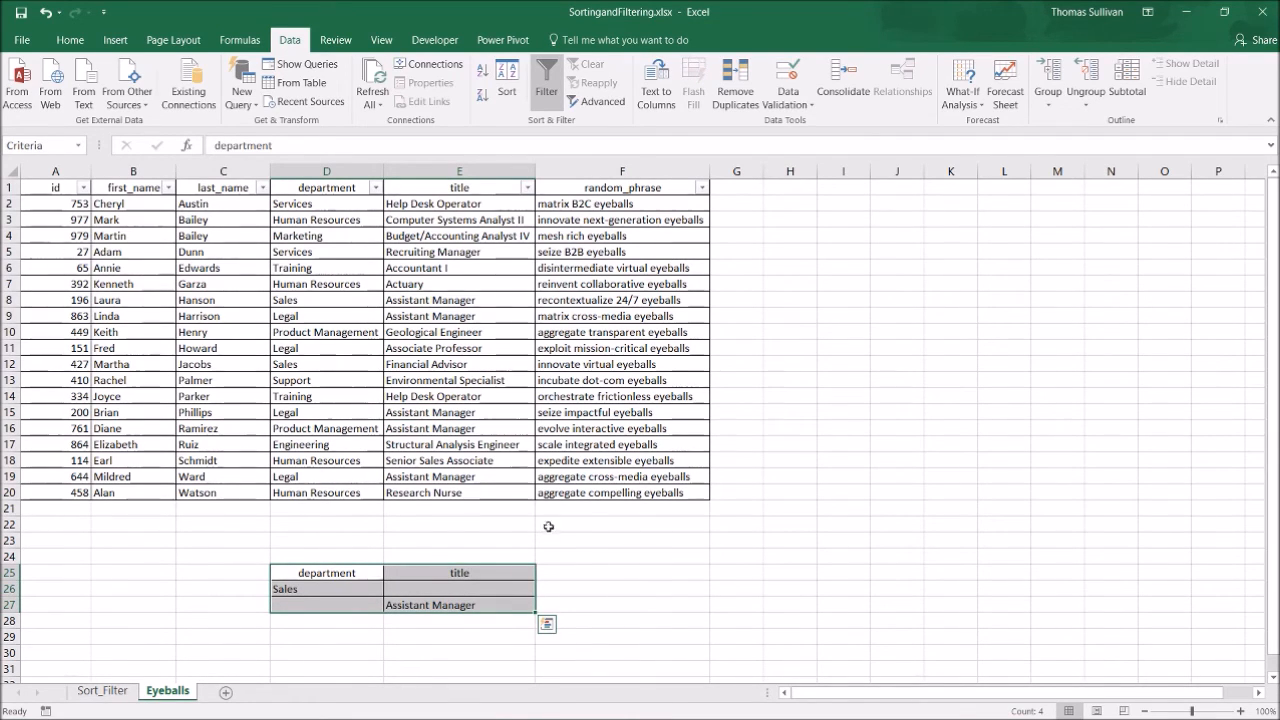
pyautogui.click(492, 412)
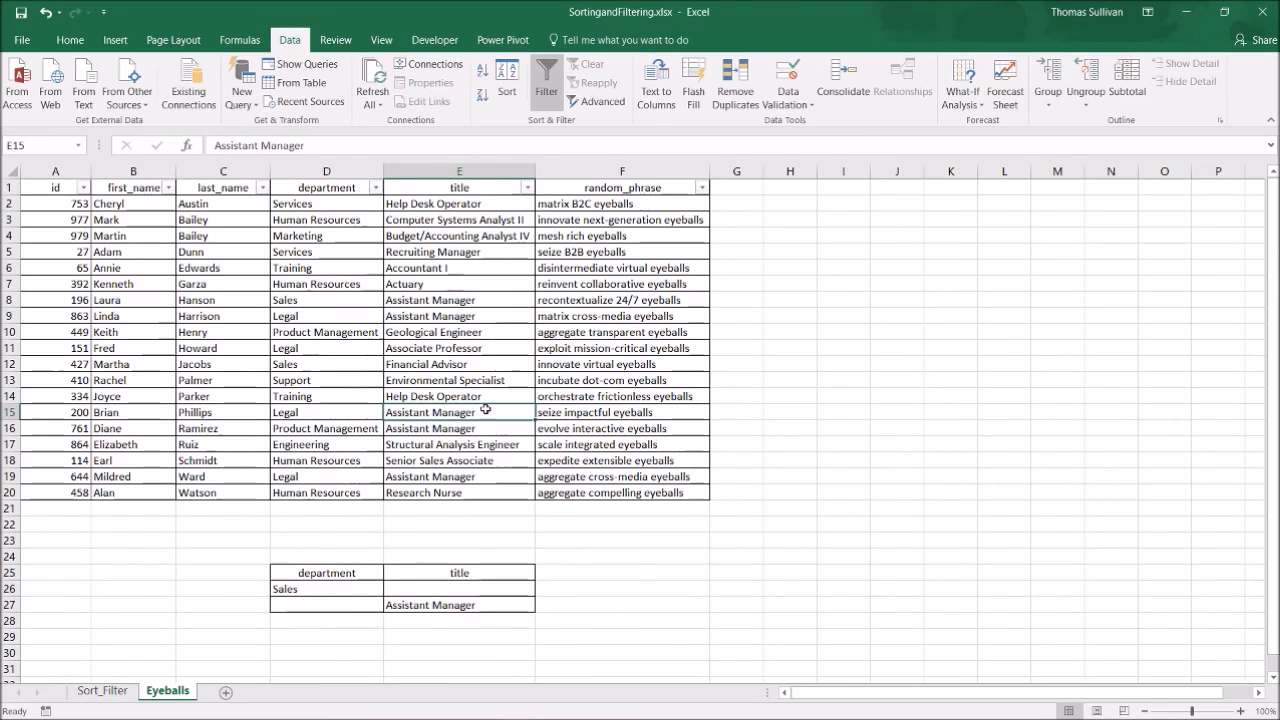